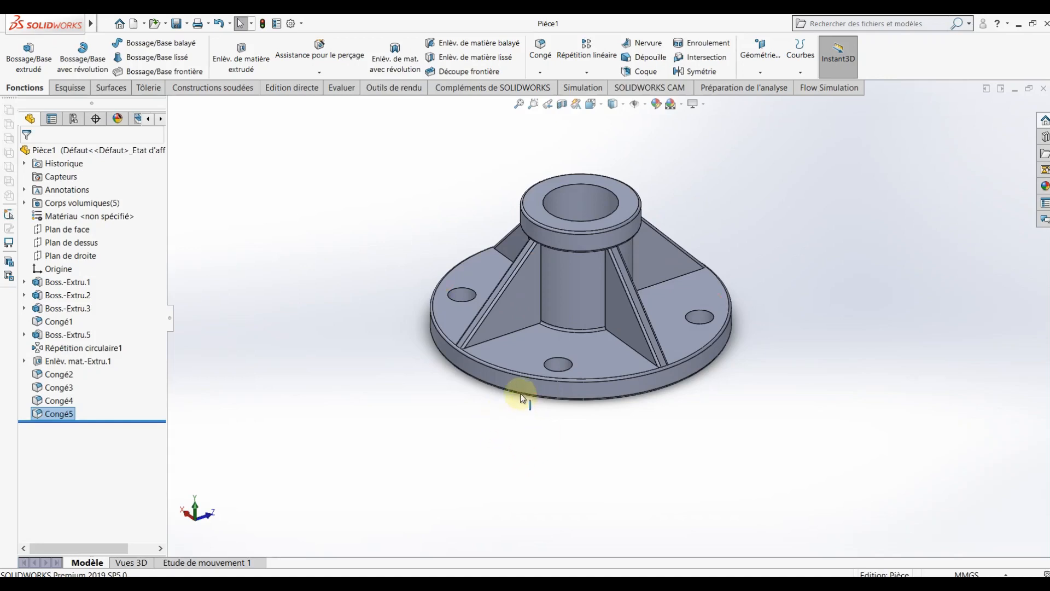
# Check the finished flanged part and its dimensioned drawing, and create a new part document.
pyautogui.moveTo(716, 255); pyautogui.dragTo(410, 475, button='middle')
pyautogui.click(409, 552)
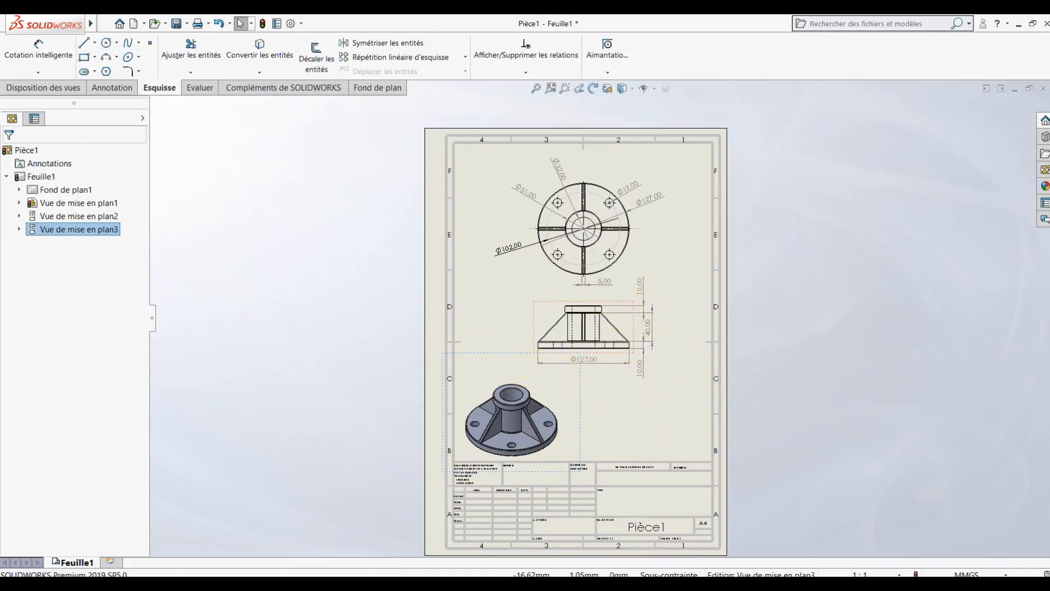
pyautogui.click(334, 511)
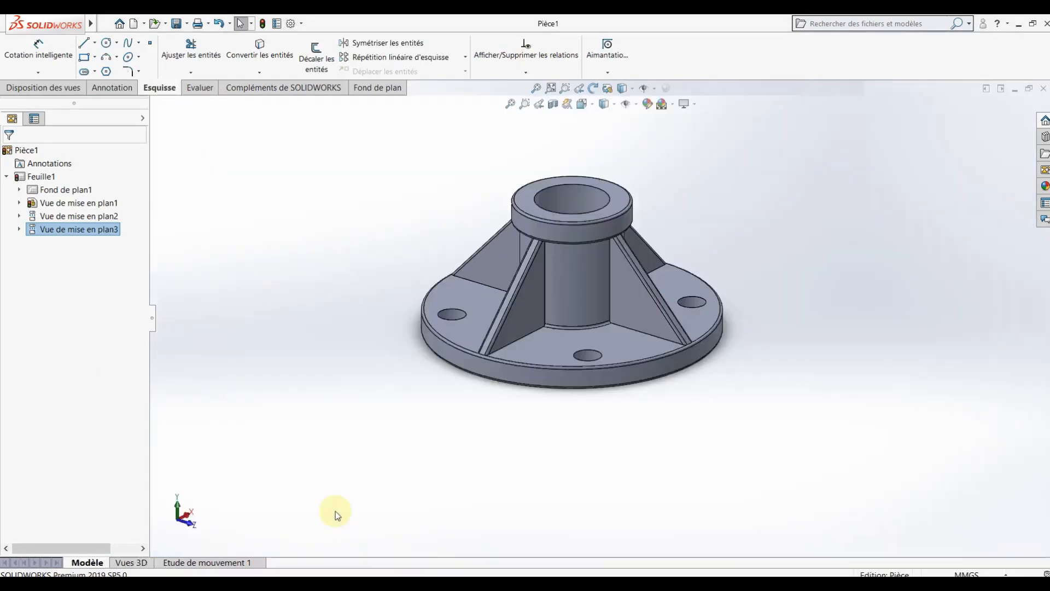
pyautogui.click(134, 24)
pyautogui.click(593, 404)
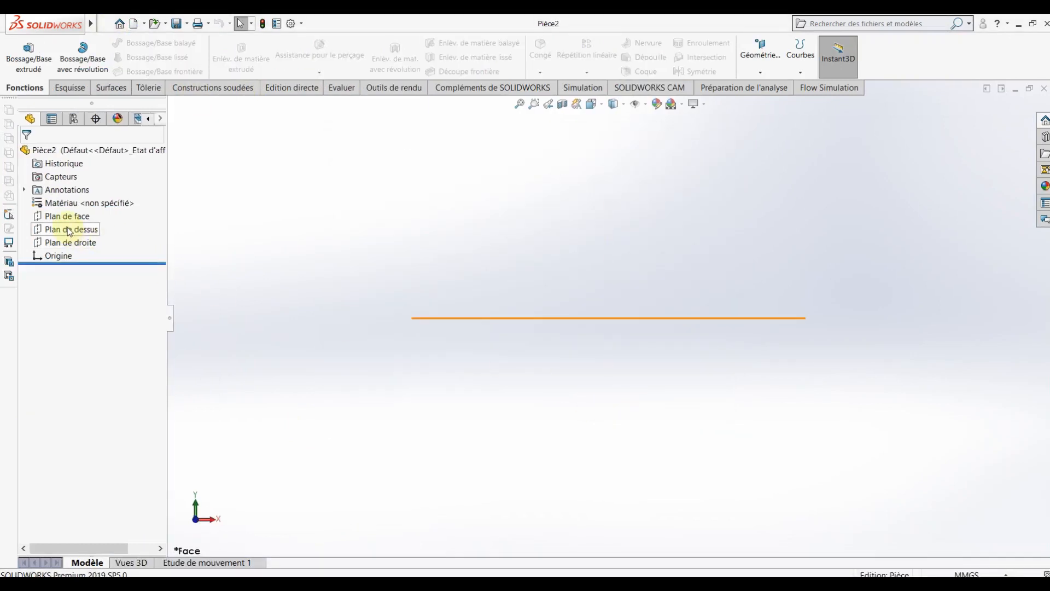
# Sketch a circle about 192 mm in diameter on the top plane (Plan de dessus), centred on the origin.
pyautogui.click(70, 230)
pyautogui.click(77, 206)
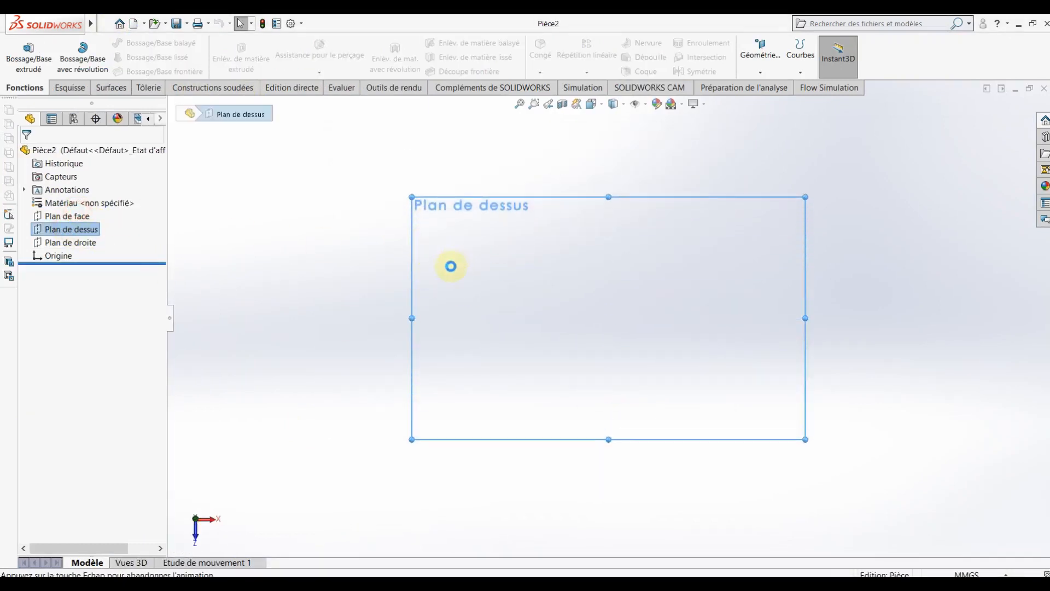
pyautogui.click(141, 43)
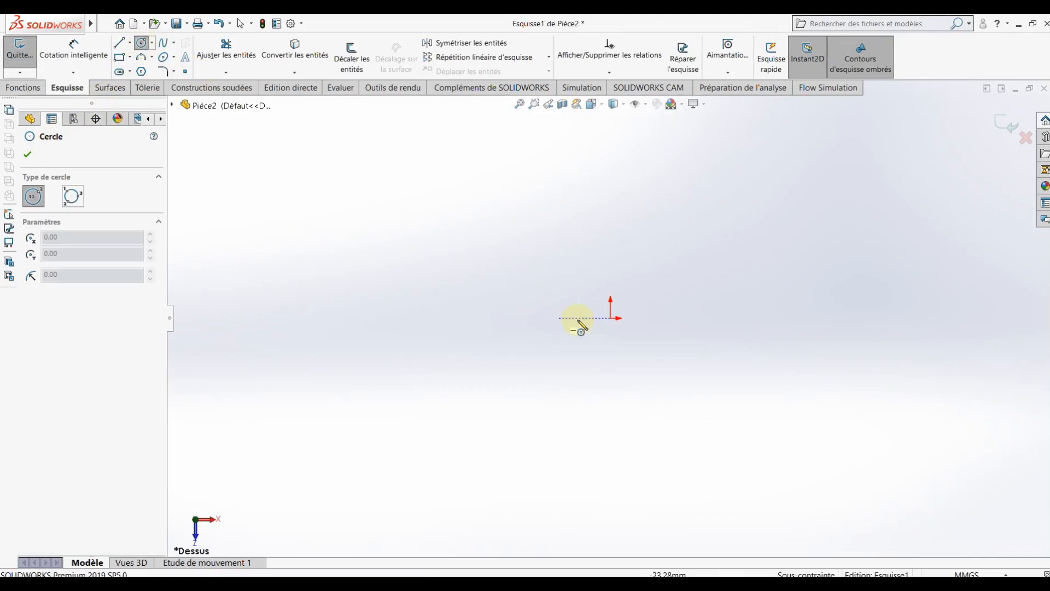
pyautogui.click(612, 317)
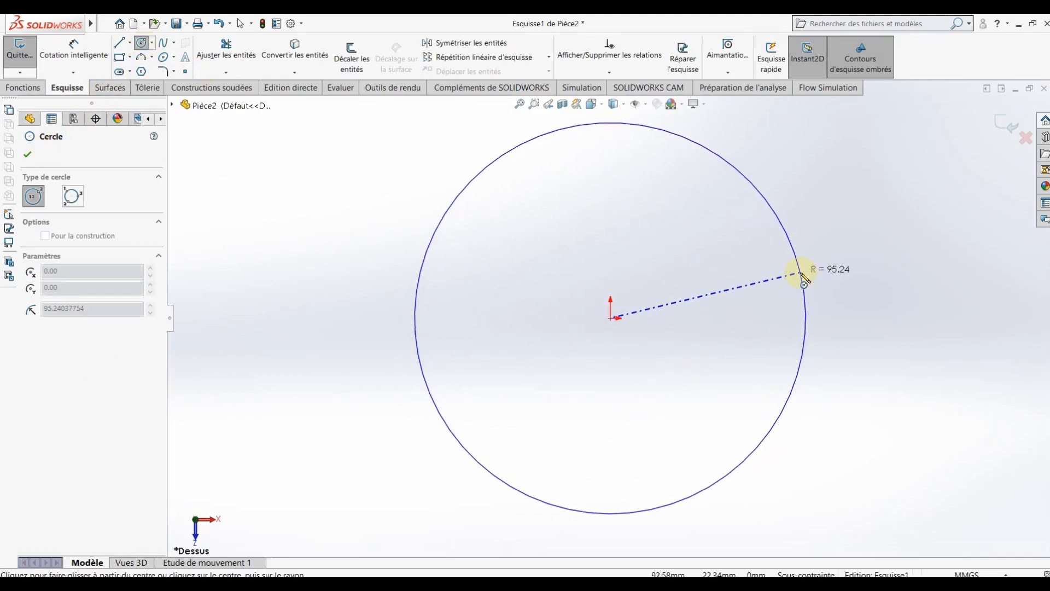
pyautogui.click(803, 276)
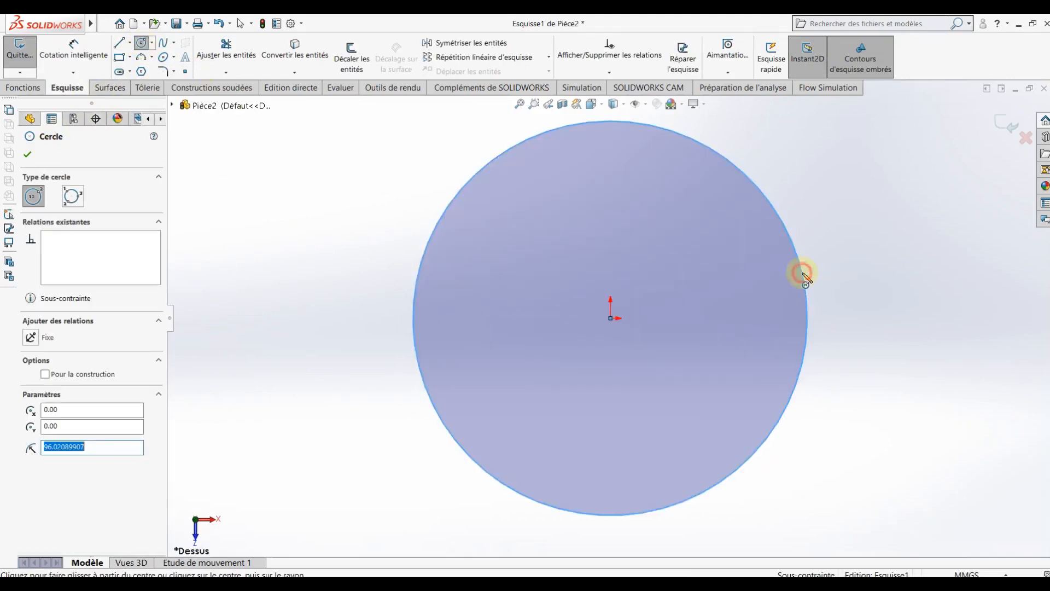
# Dimension the circle's diameter to 127 mm.
pyautogui.click(82, 59)
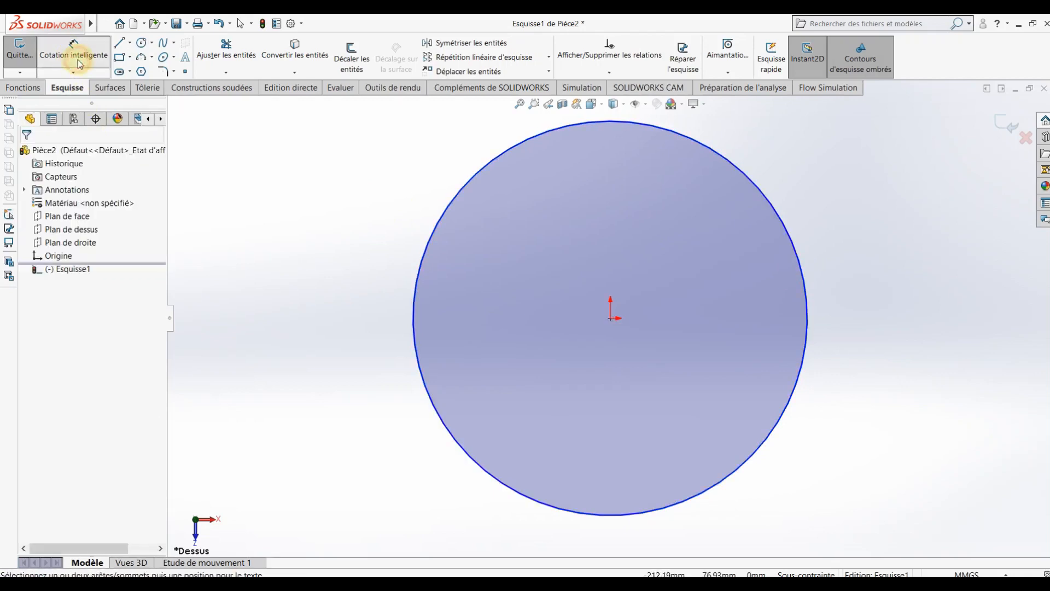
pyautogui.click(805, 297)
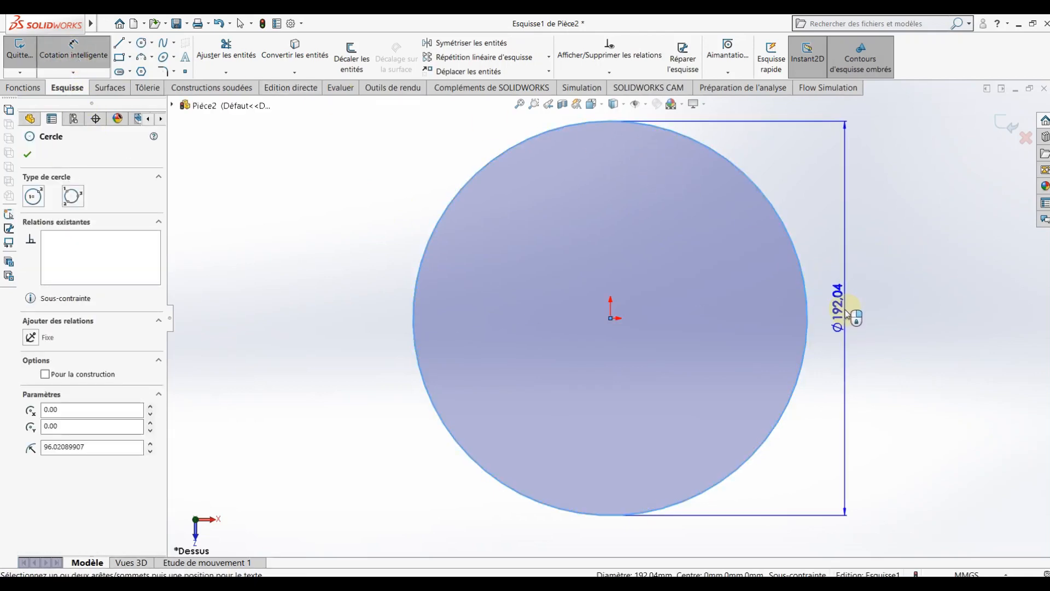
pyautogui.click(845, 312)
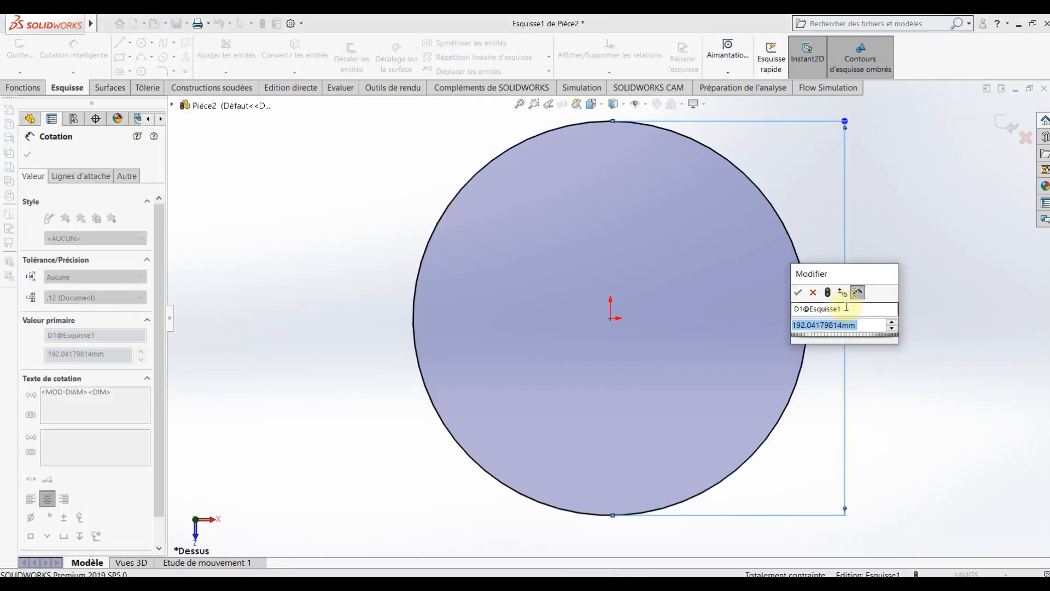
pyautogui.write('127')
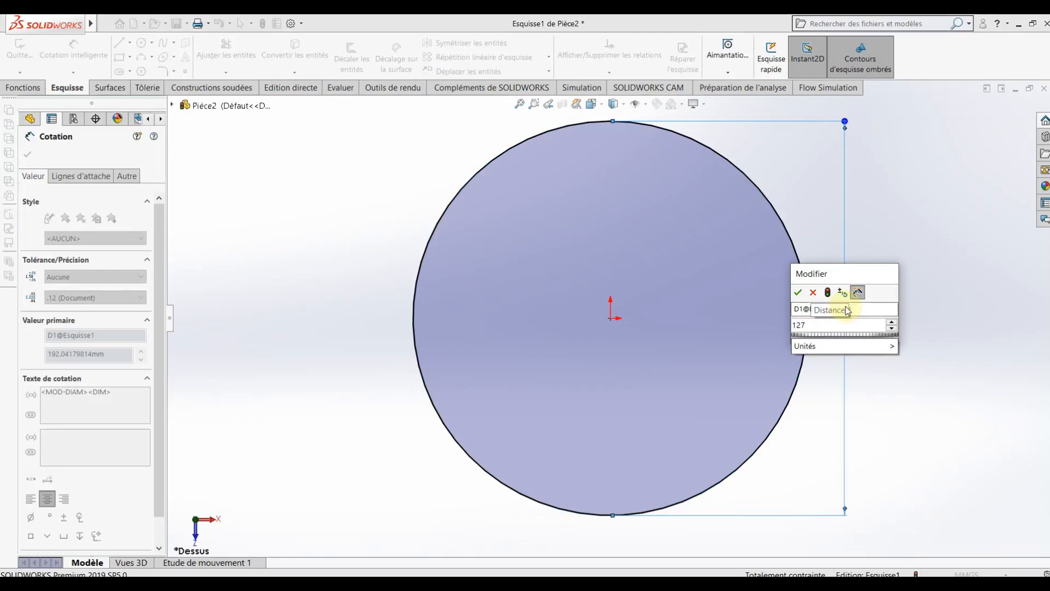
pyautogui.press('Return')
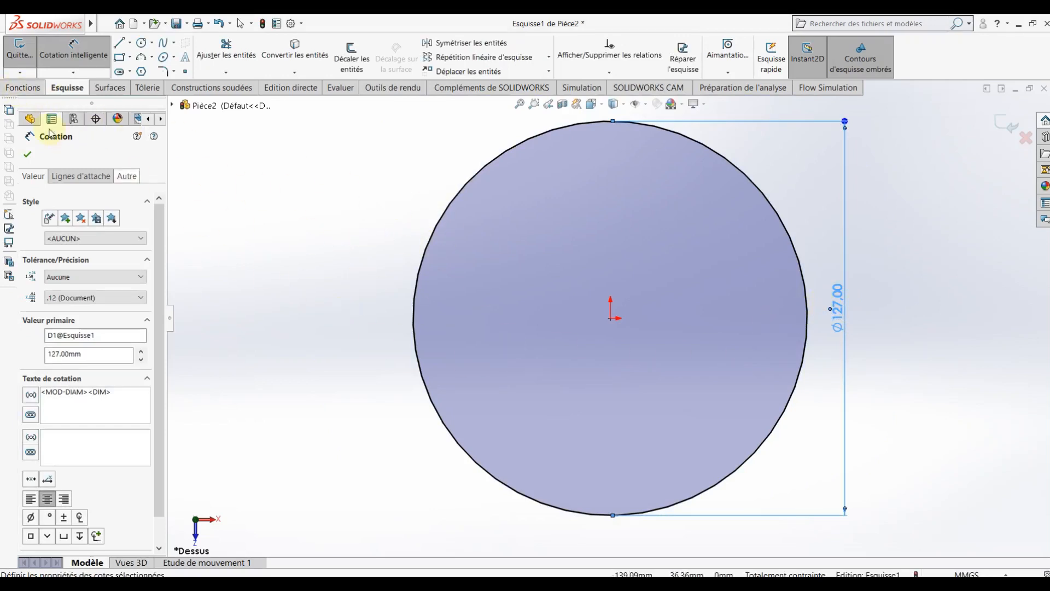
# Start a boss extrusion of the 127 mm circle.
pyautogui.click(24, 88)
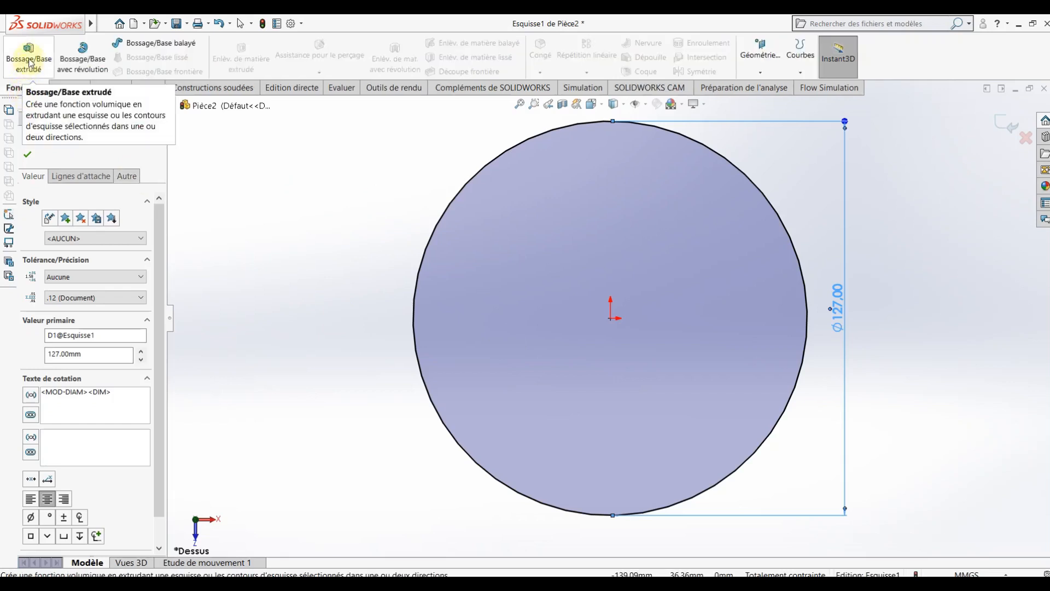
pyautogui.click(26, 64)
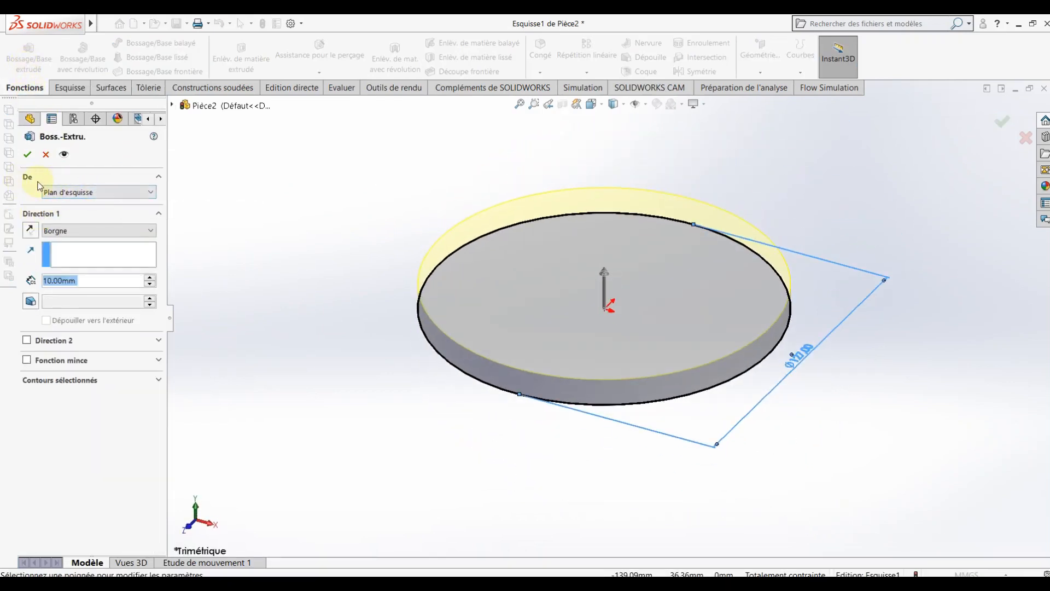
# Try starting the extrusion at a 60 mm offset, and set its start back to the sketch plane.
pyautogui.click(71, 192)
pyautogui.click(64, 228)
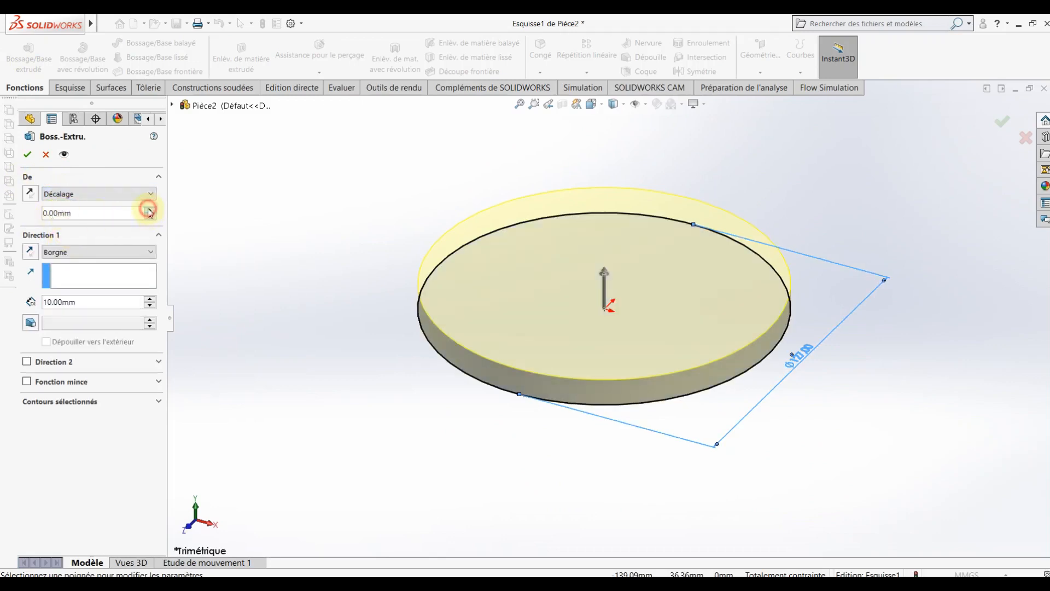
pyautogui.click(149, 212)
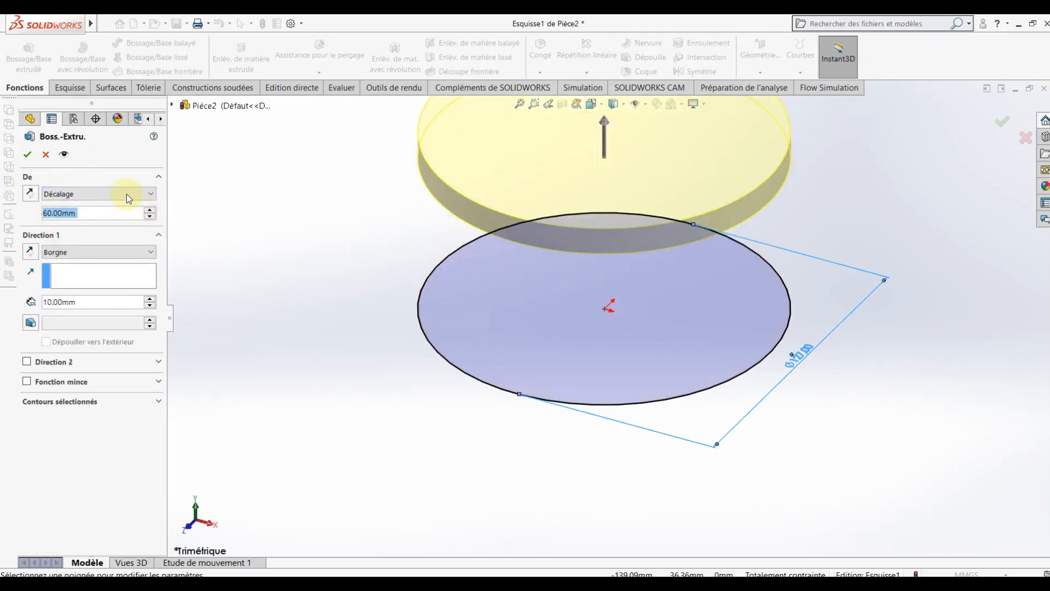
pyautogui.click(129, 196)
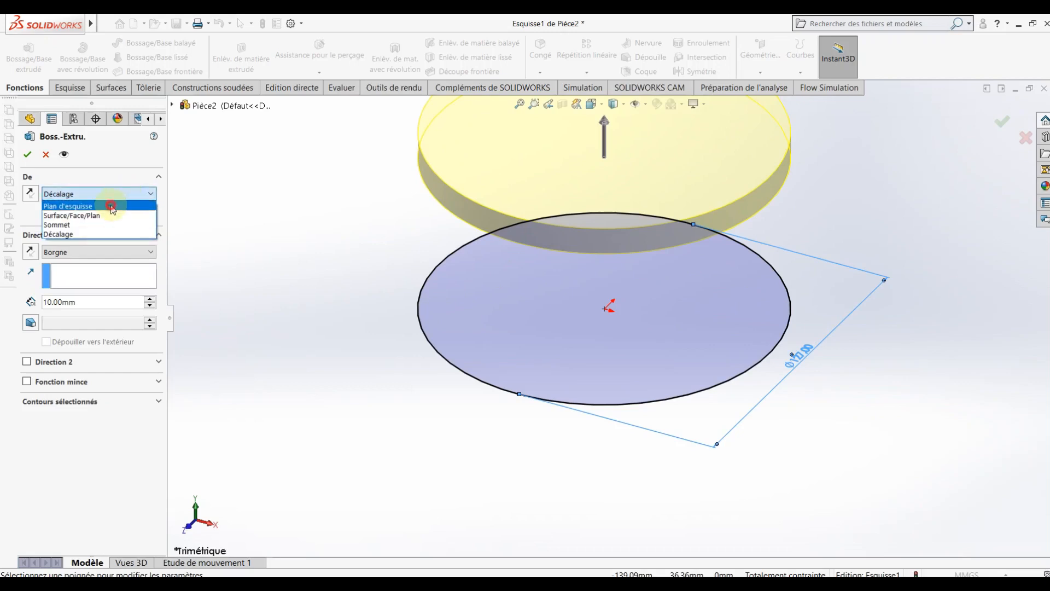
pyautogui.click(110, 206)
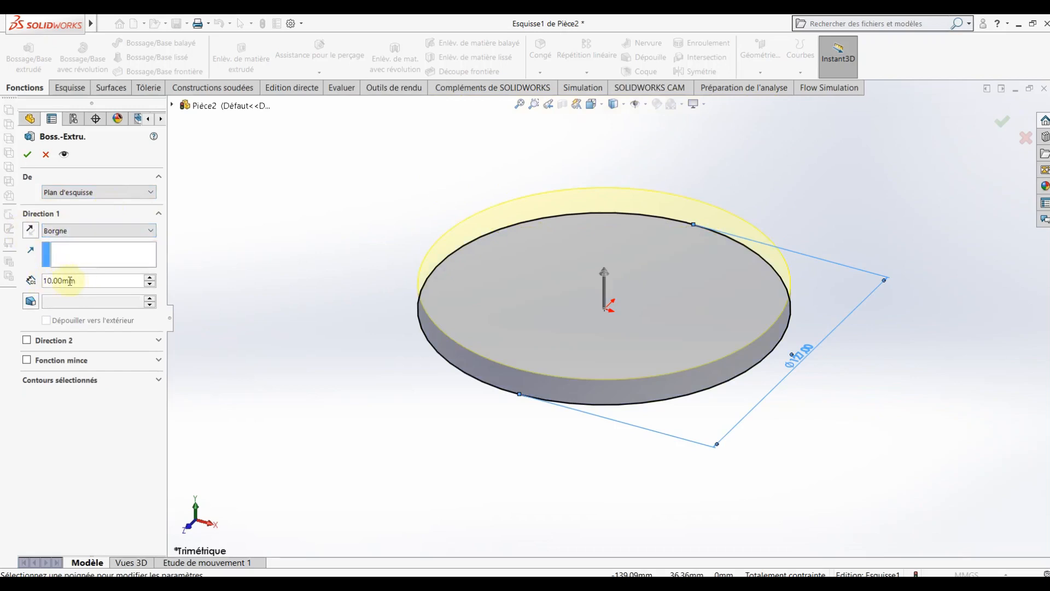
# Complete the base disc as a 10 mm blind extrusion from the sketch plane.
pyautogui.click(28, 154)
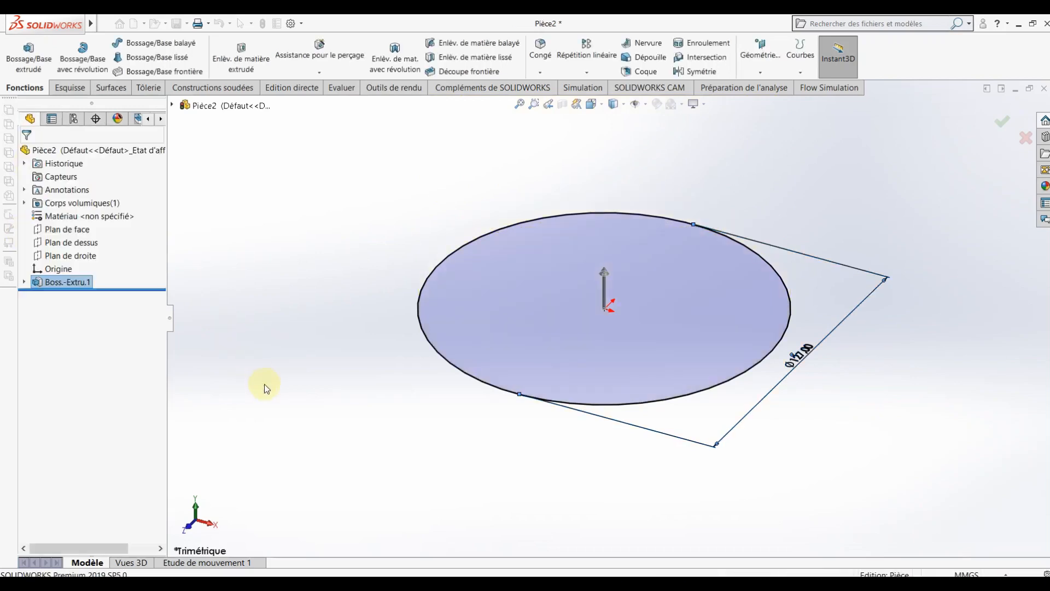
pyautogui.click(367, 430)
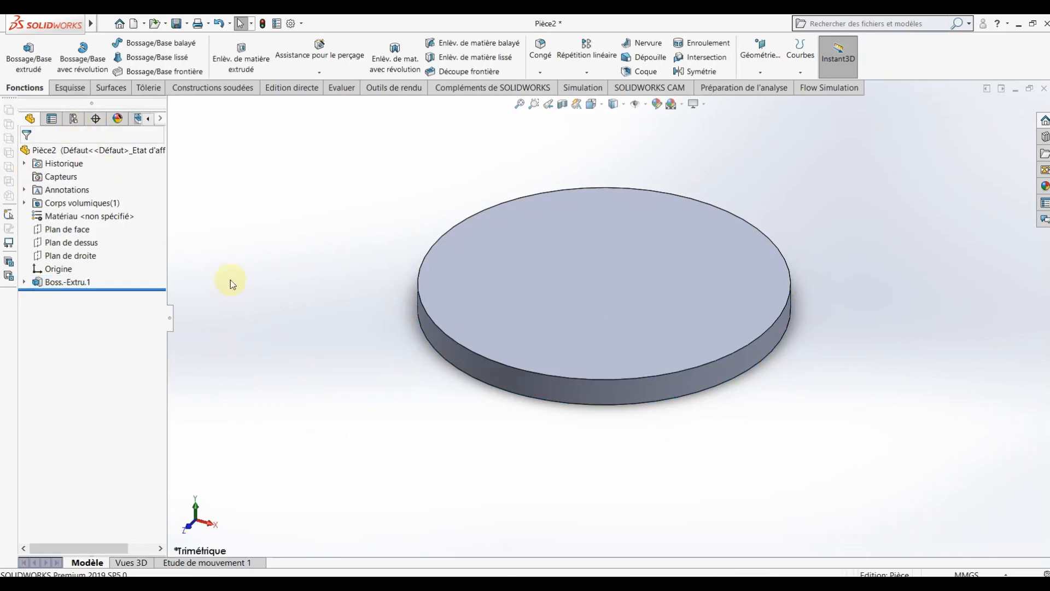
# Sketch a circle about 81 mm in diameter on the disc's top face, centred on the origin.
pyautogui.rightClick(614, 321)
pyautogui.click(566, 304)
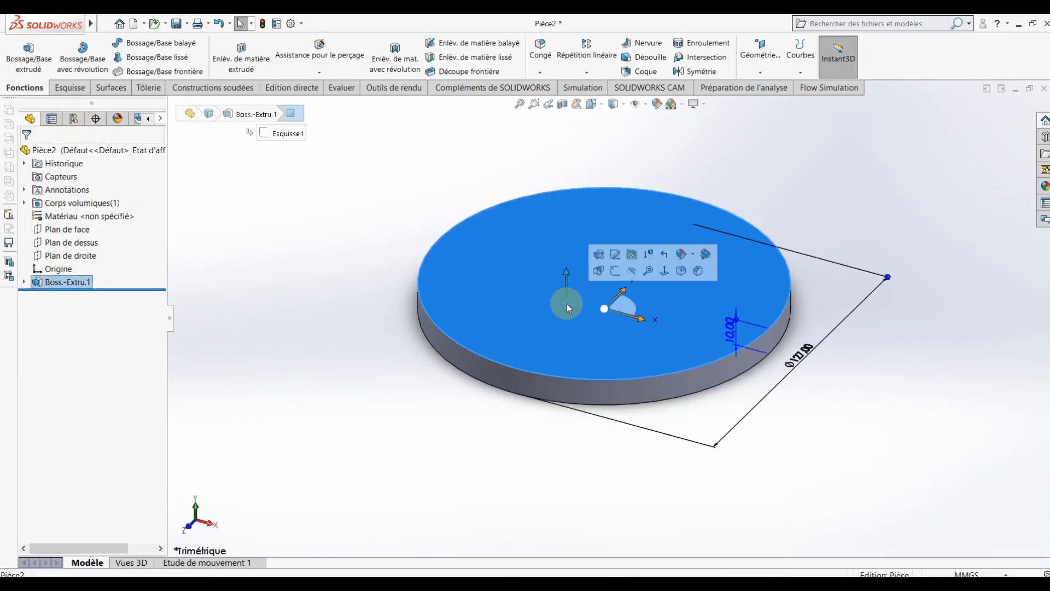
pyautogui.rightClick(563, 306)
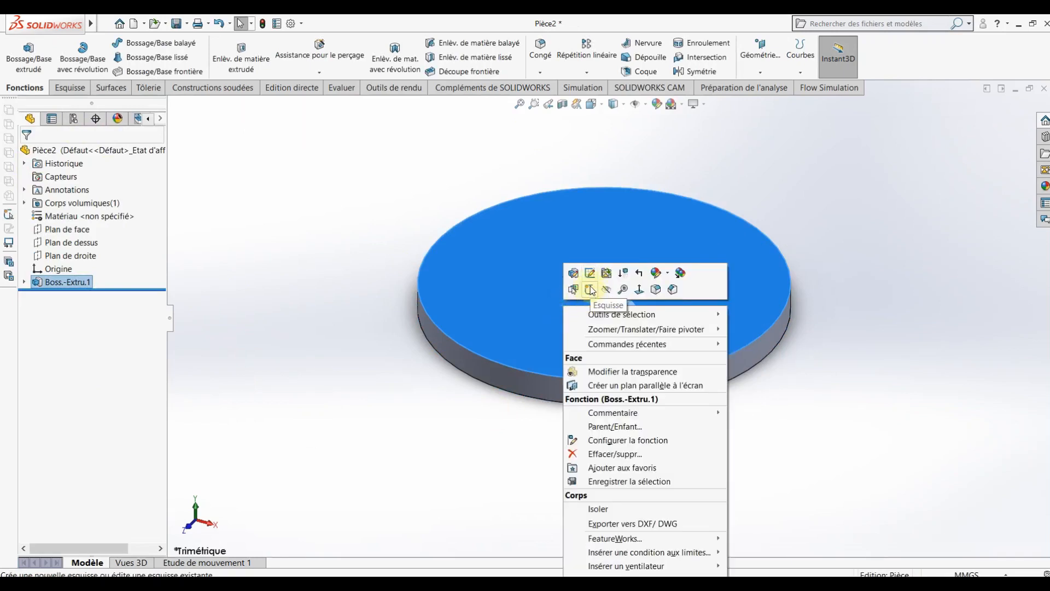
pyautogui.click(590, 289)
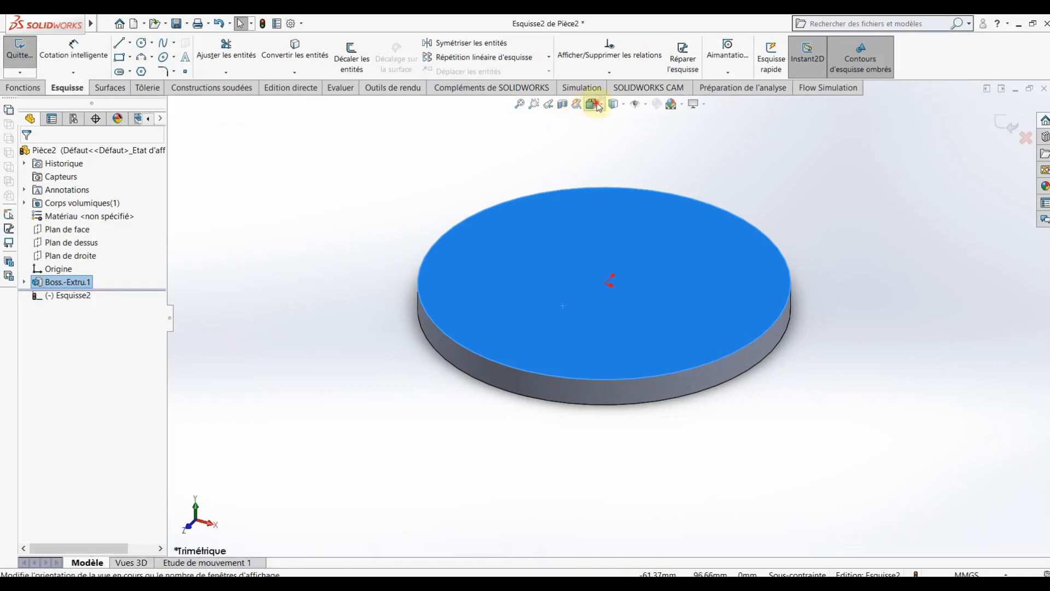
pyautogui.click(598, 108)
pyautogui.click(658, 168)
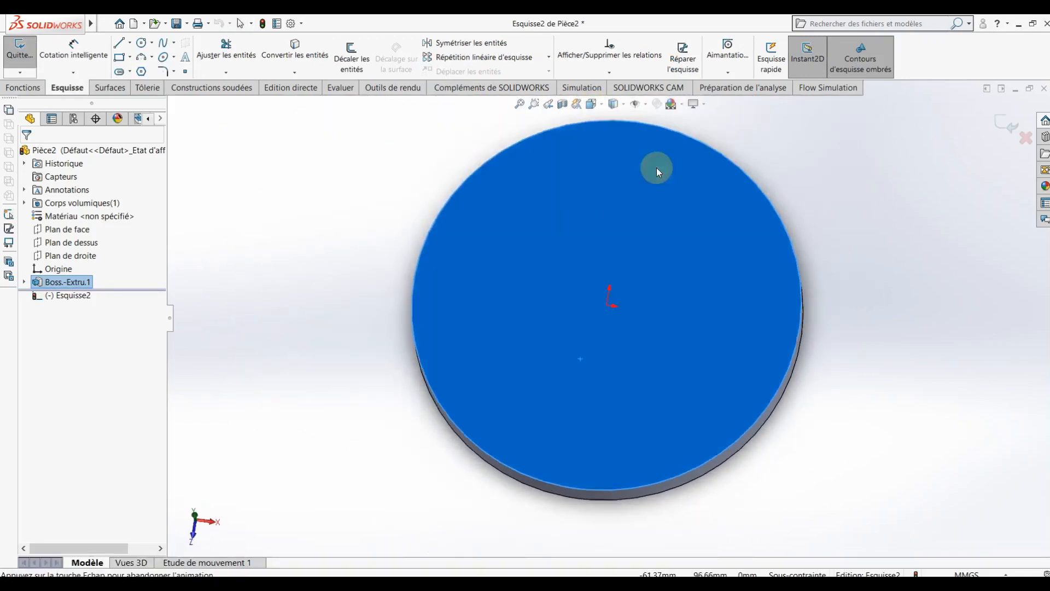
pyautogui.click(312, 227)
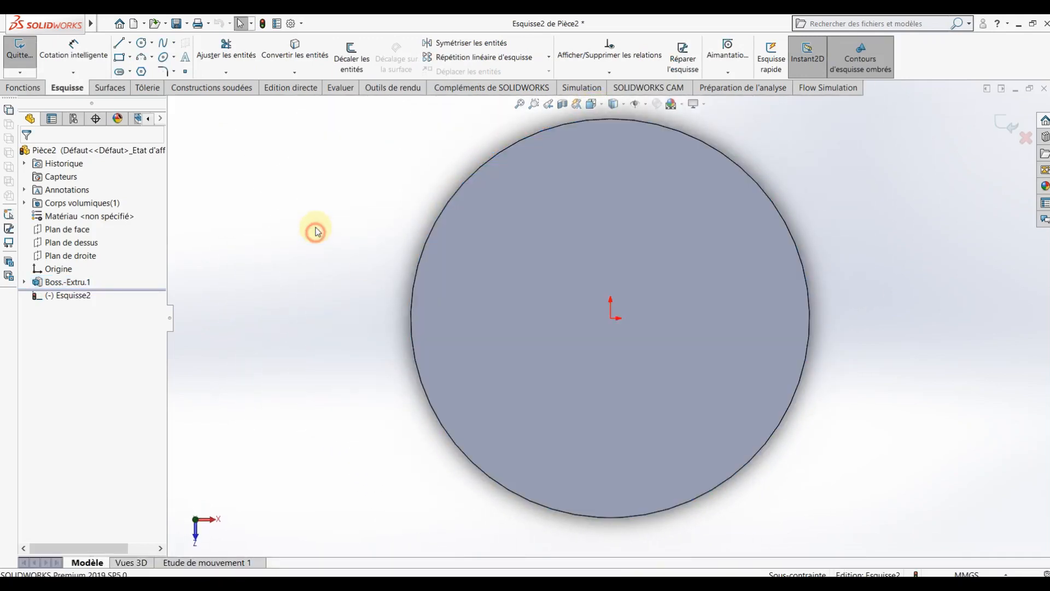
pyautogui.click(142, 44)
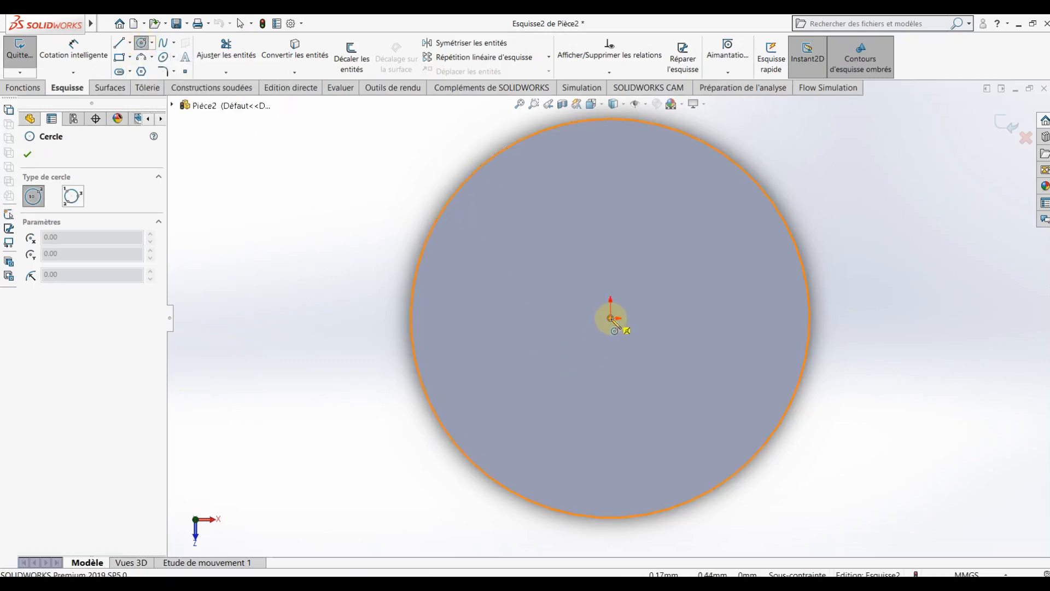
pyautogui.click(611, 318)
pyautogui.click(702, 235)
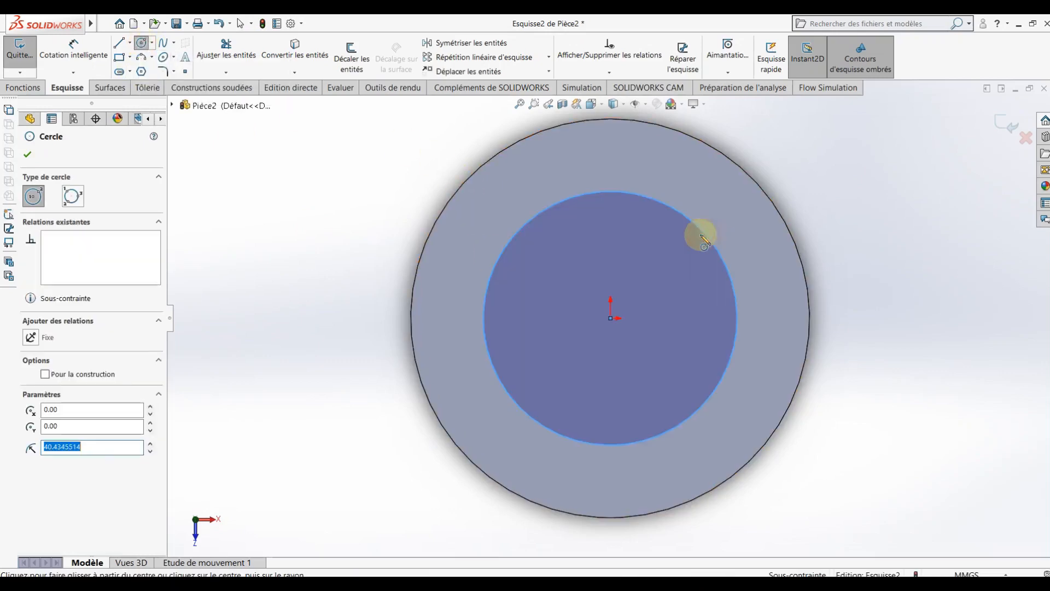
# Dimension the inner circle's diameter to 45 mm.
pyautogui.click(62, 56)
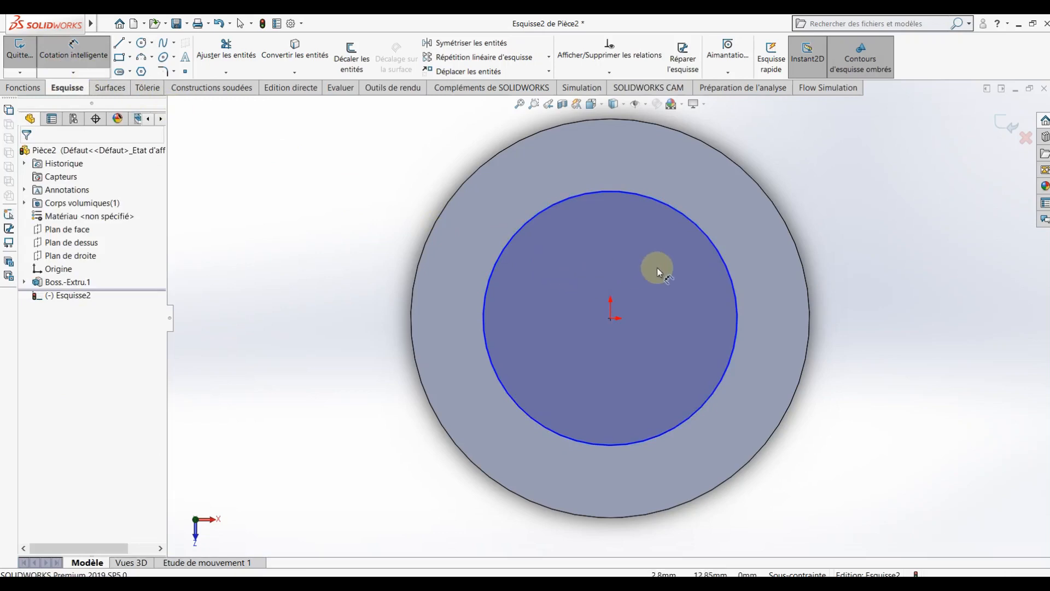
pyautogui.click(738, 266)
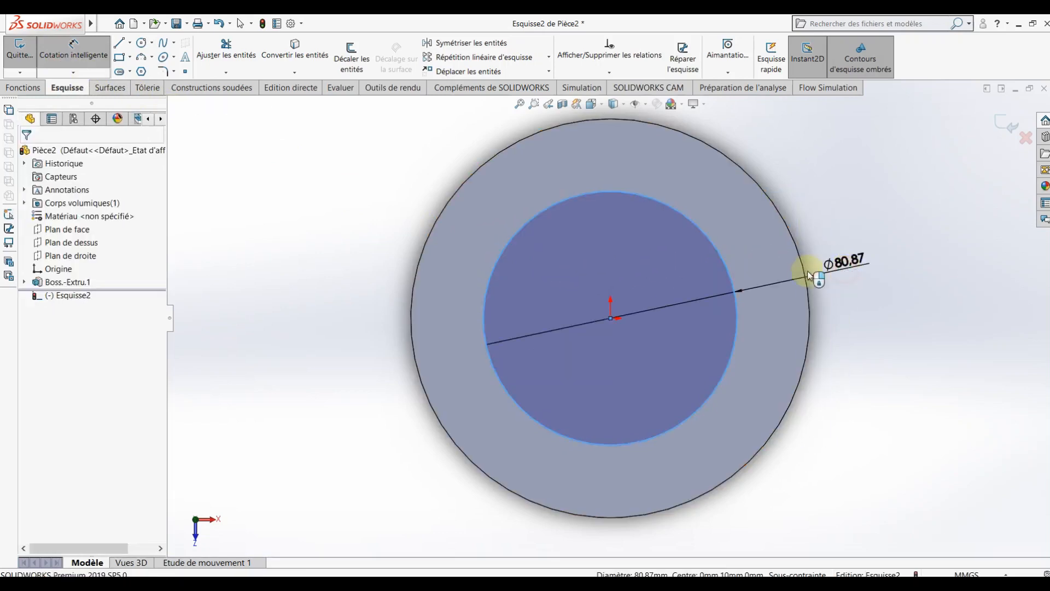
pyautogui.click(789, 272)
pyautogui.press('Return')
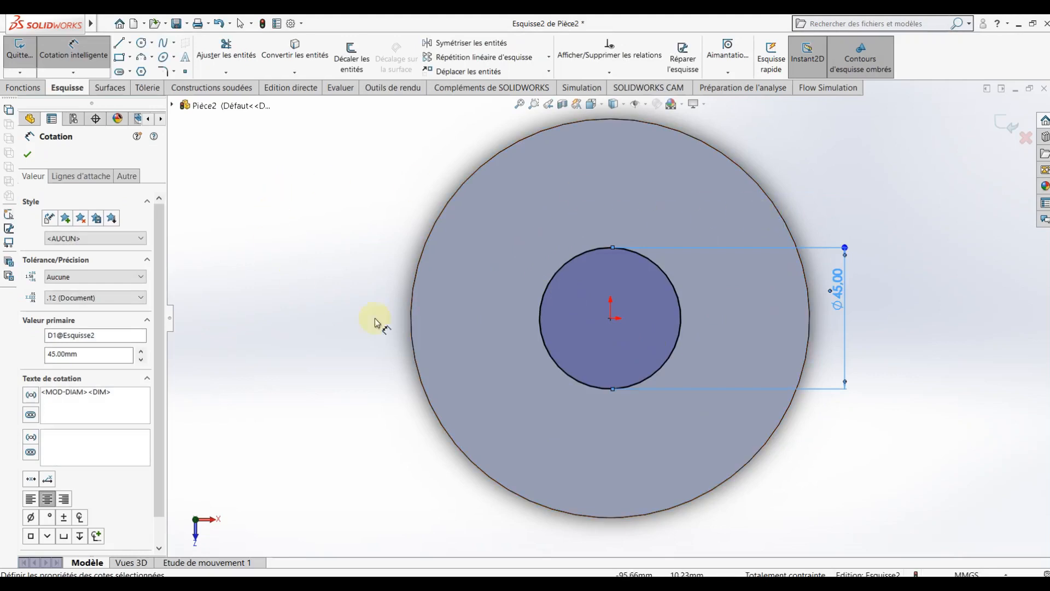
# Extrude the 45 mm circle 40 mm upward from the disc as a blind boss merged with the base.
pyautogui.scroll(1, 383, 319)
pyautogui.moveTo(412, 264); pyautogui.dragTo(402, 164, button='middle')
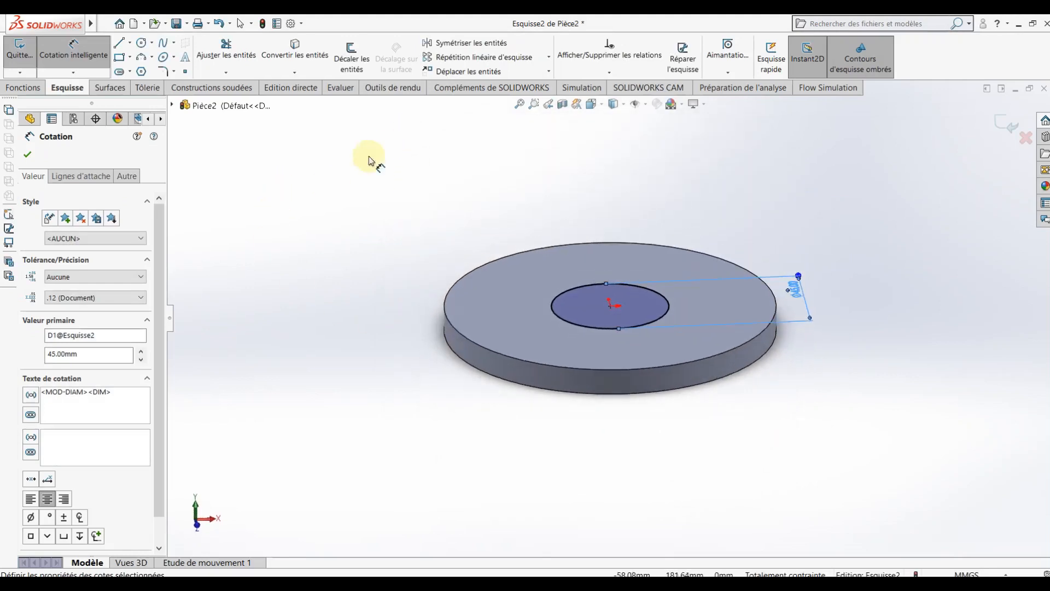
pyautogui.click(24, 92)
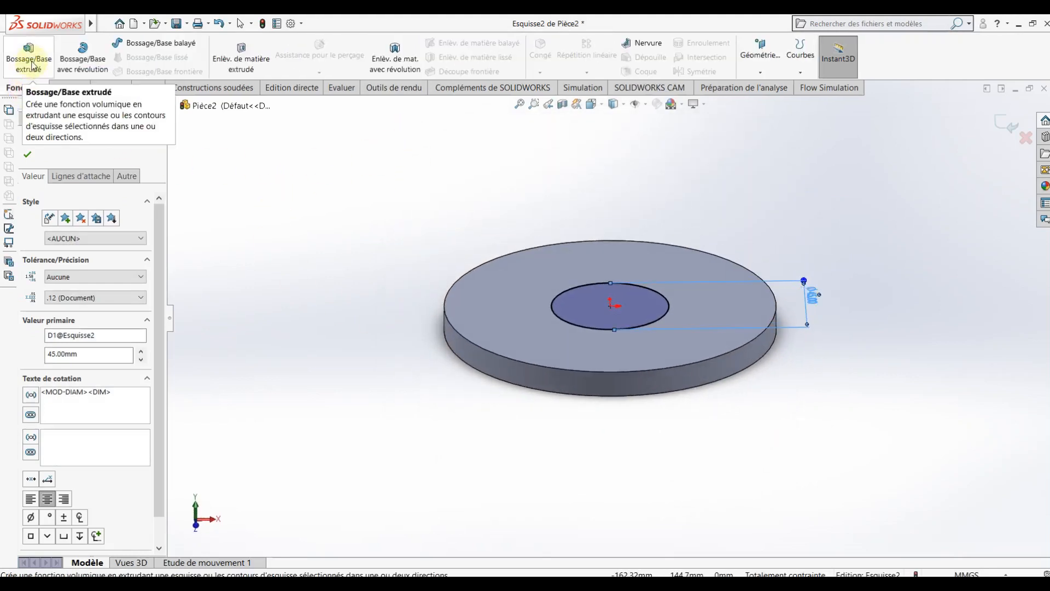
pyautogui.click(31, 63)
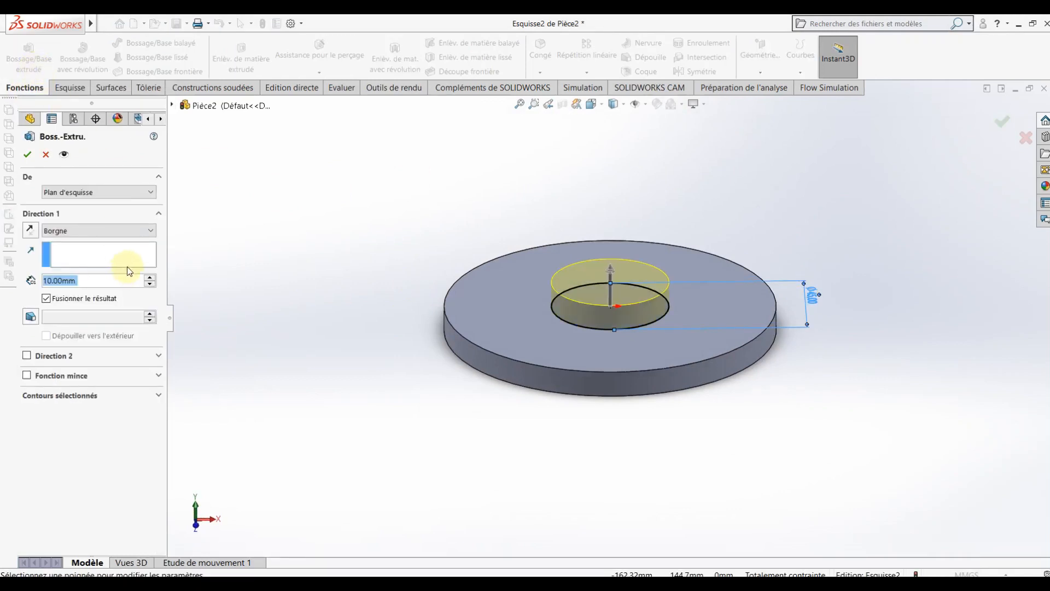
pyautogui.write('40')
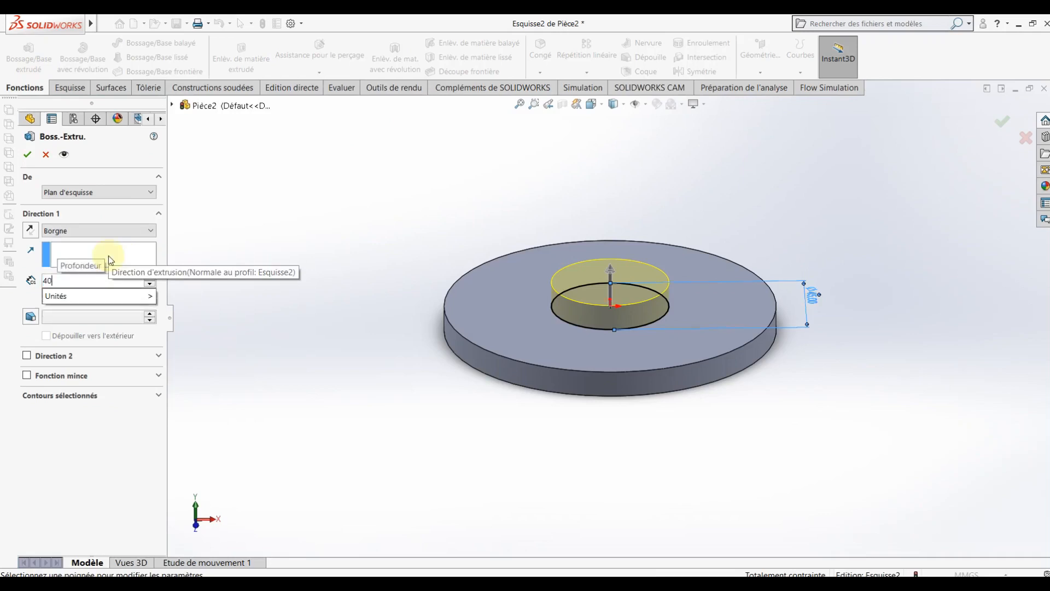
pyautogui.press('Return')
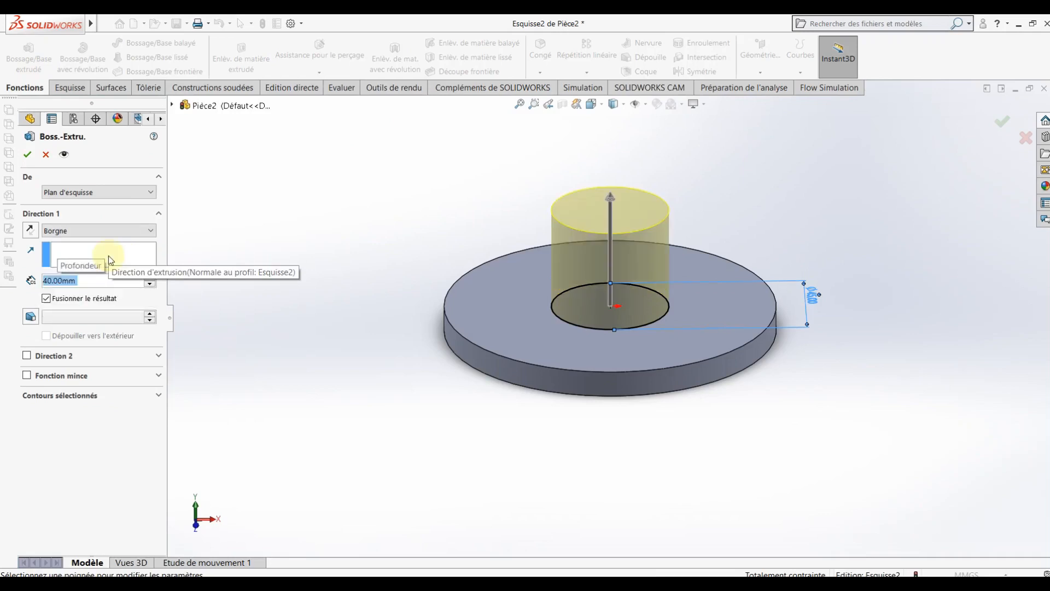
pyautogui.click(27, 154)
pyautogui.click(356, 395)
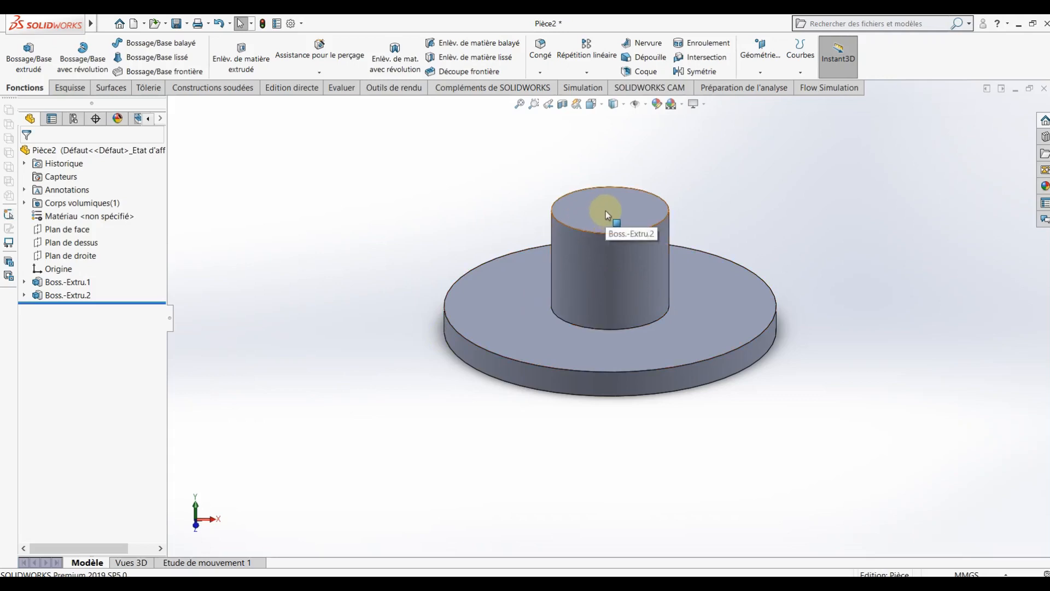
# Sketch a circle about 91 mm in diameter on the central cylinder's top face, centred on the origin.
pyautogui.rightClick(587, 215)
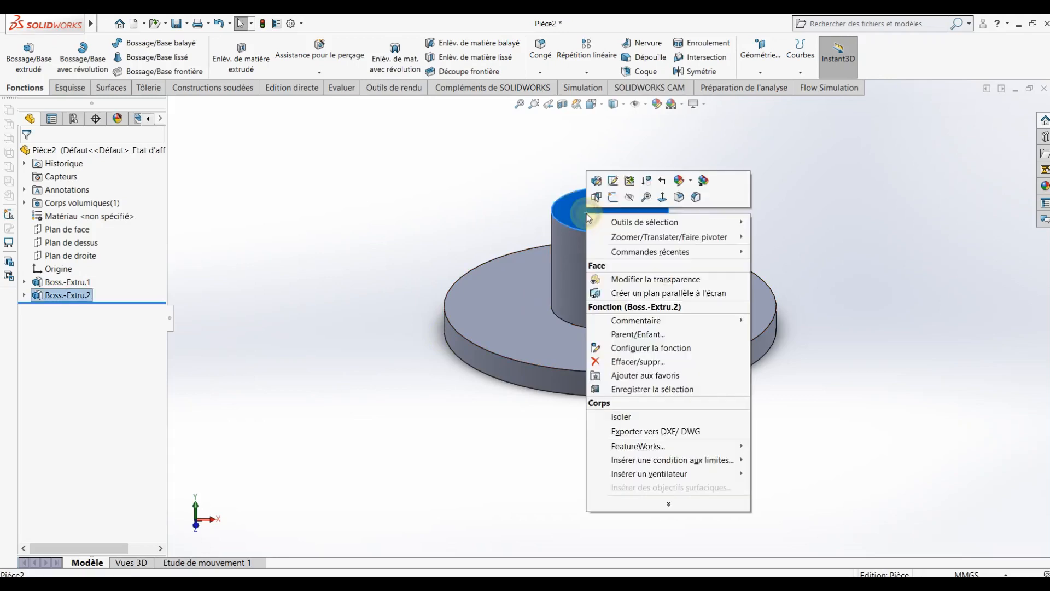
pyautogui.click(613, 201)
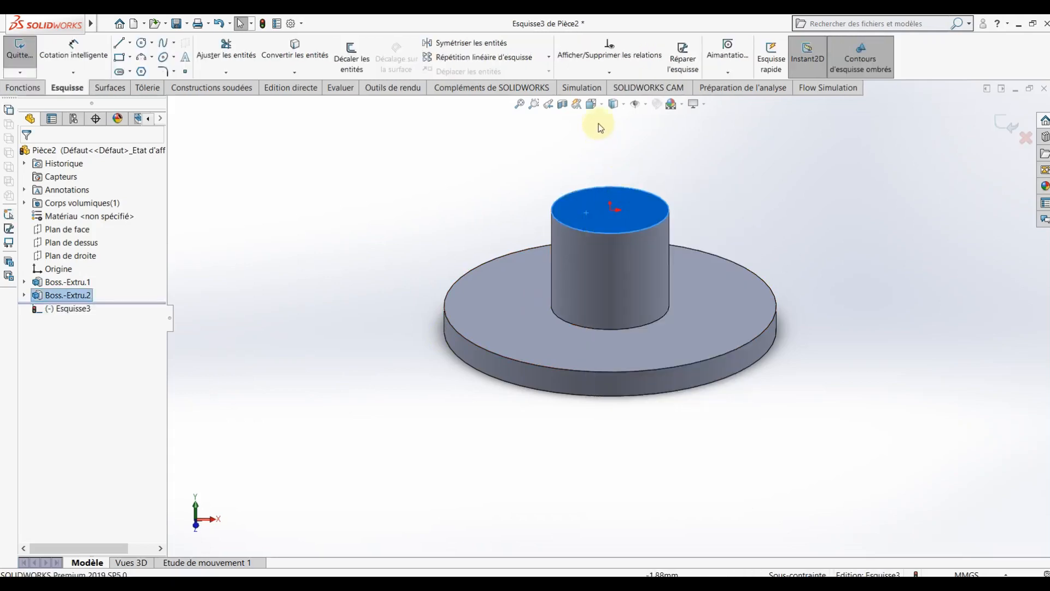
pyautogui.click(596, 107)
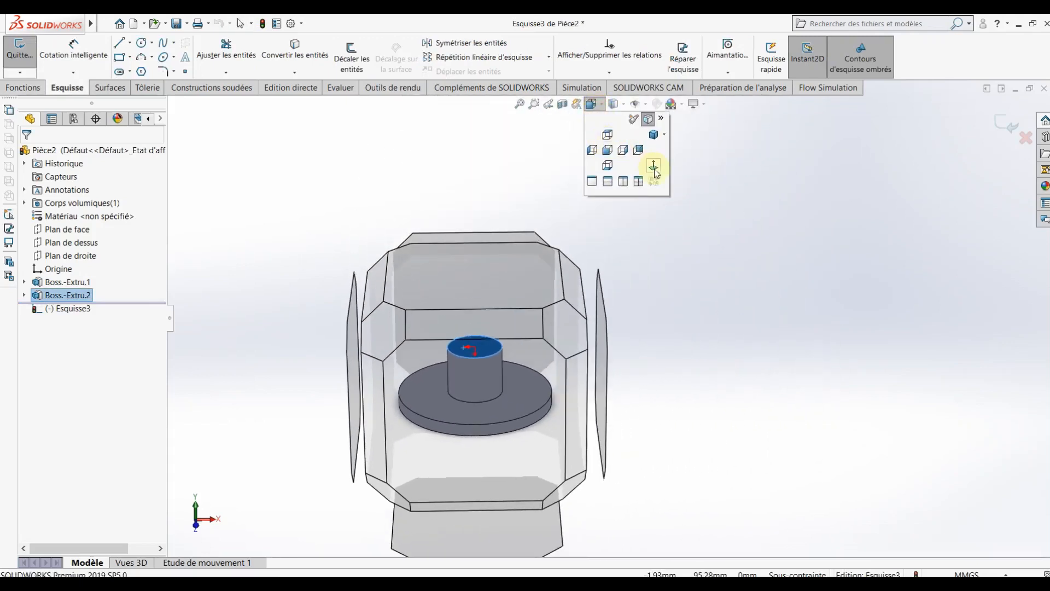
pyautogui.click(653, 168)
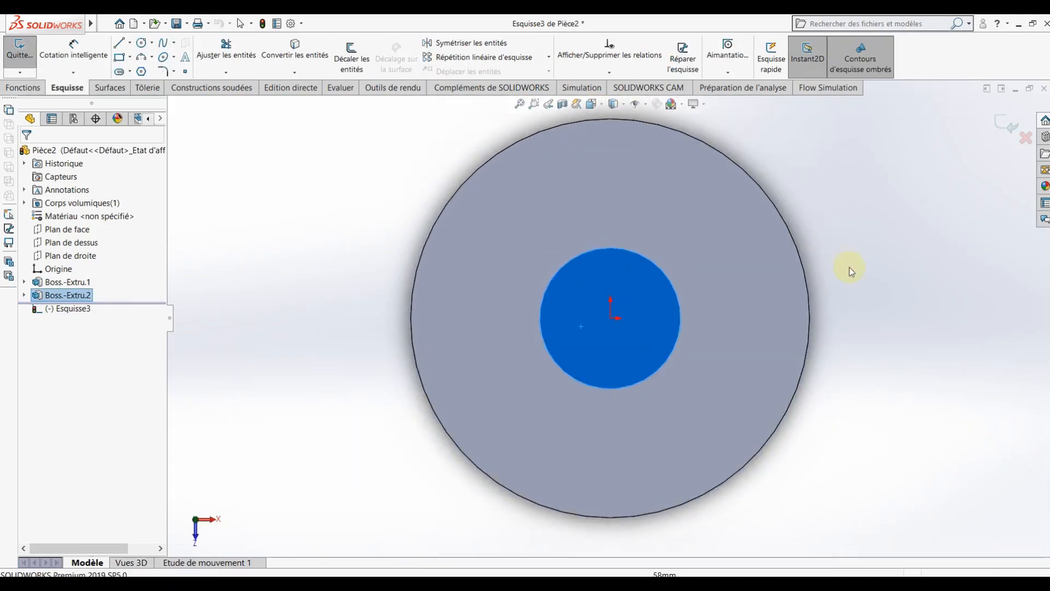
pyautogui.click(902, 281)
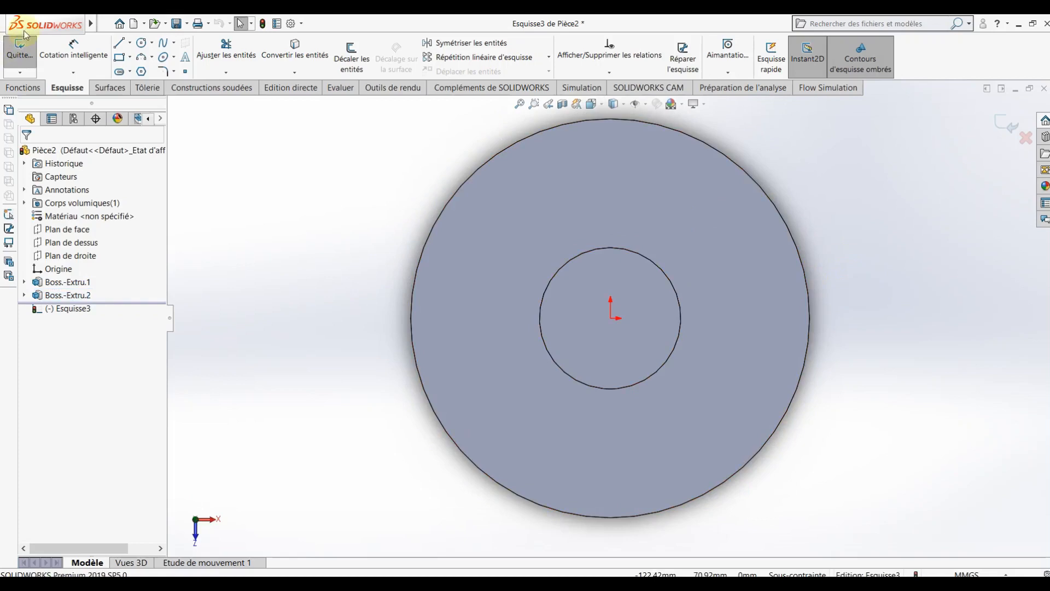
pyautogui.click(143, 44)
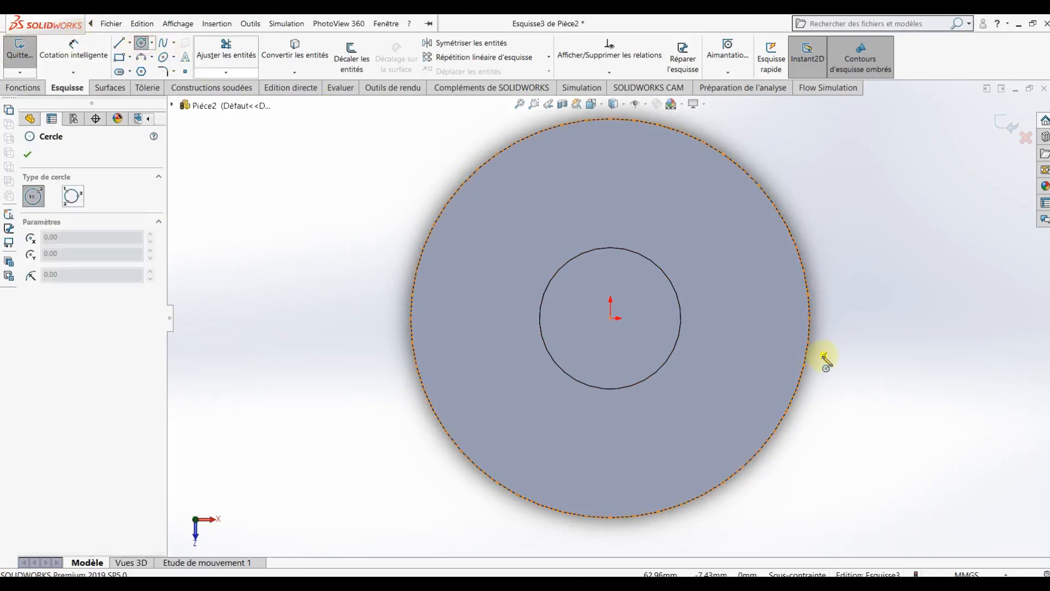
pyautogui.click(611, 317)
pyautogui.click(745, 269)
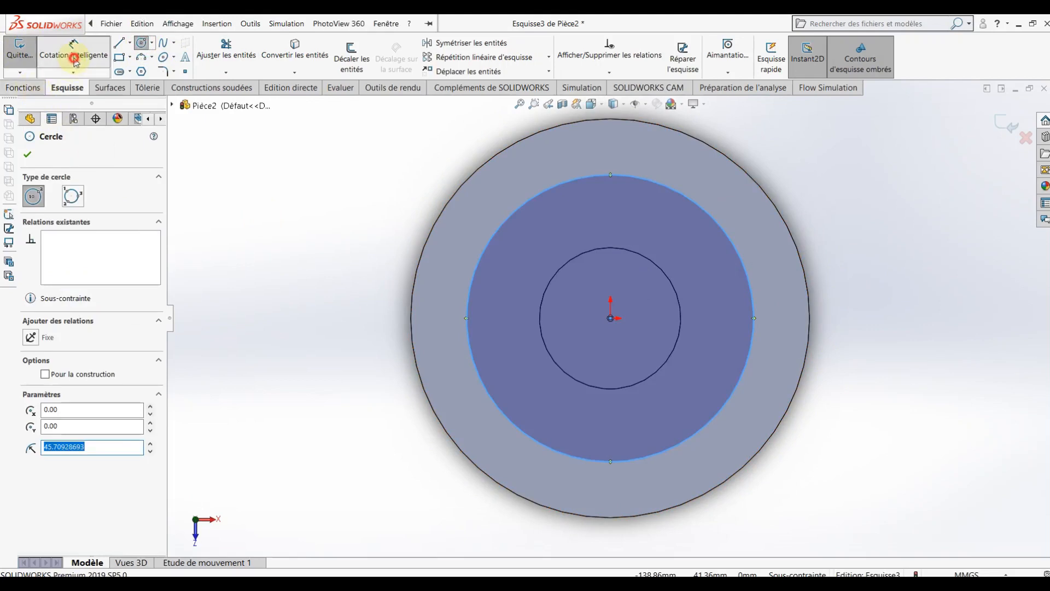
# Dimension the new circle's diameter to 51 mm.
pyautogui.click(75, 57)
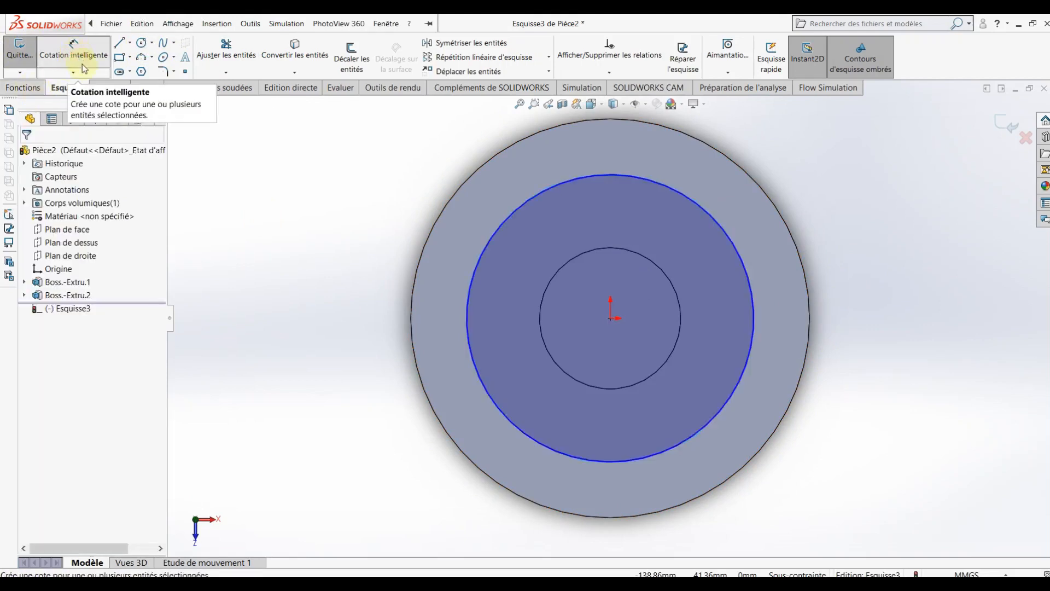
pyautogui.click(766, 312)
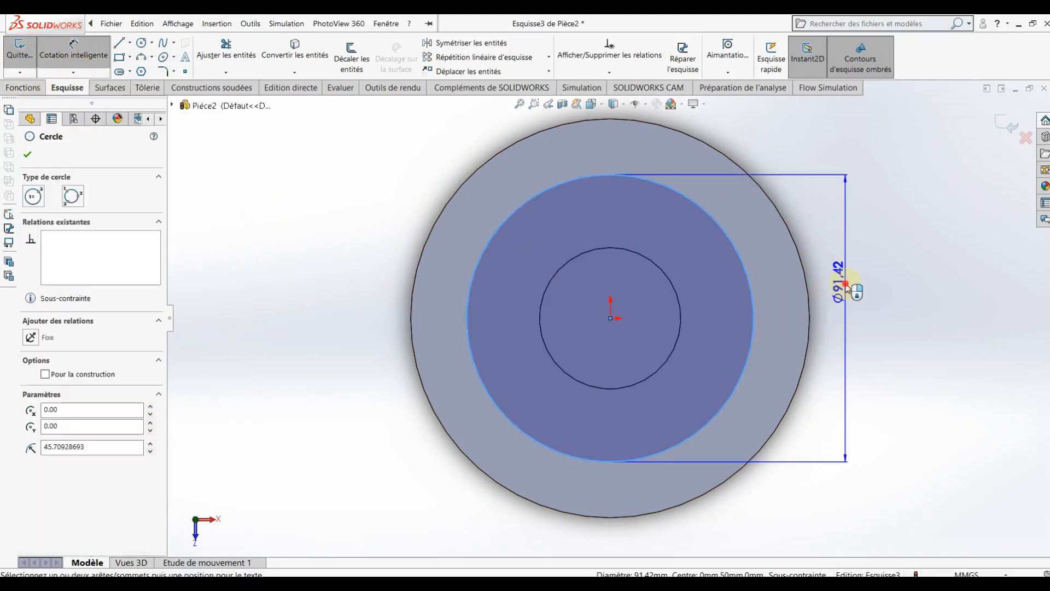
pyautogui.click(846, 284)
pyautogui.press('Return')
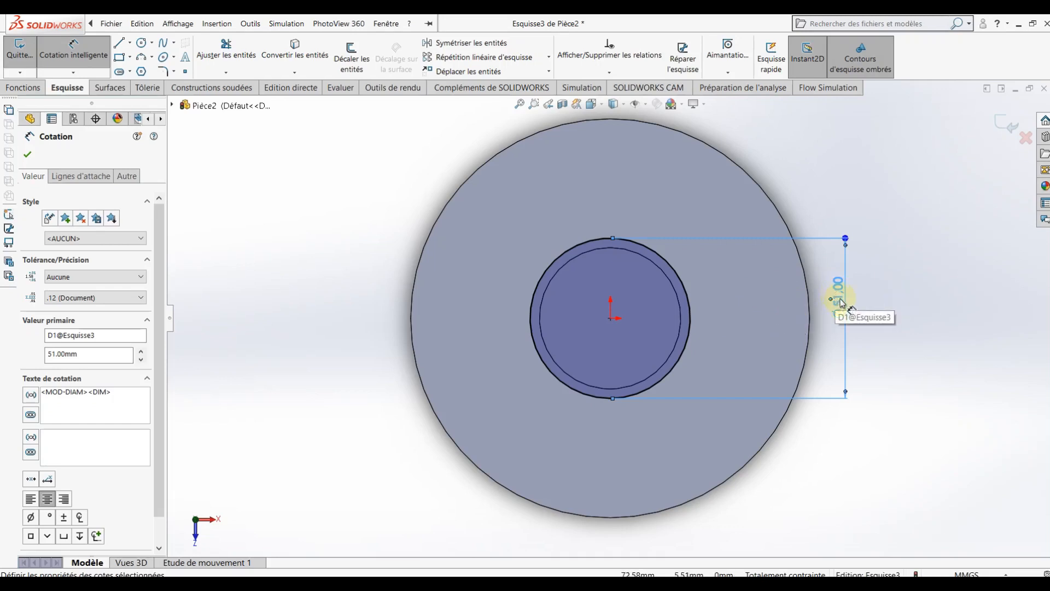
# Extrude the 51 mm circle 10 mm upward as a blind boss to form the collar on the cylinder.
pyautogui.click(22, 87)
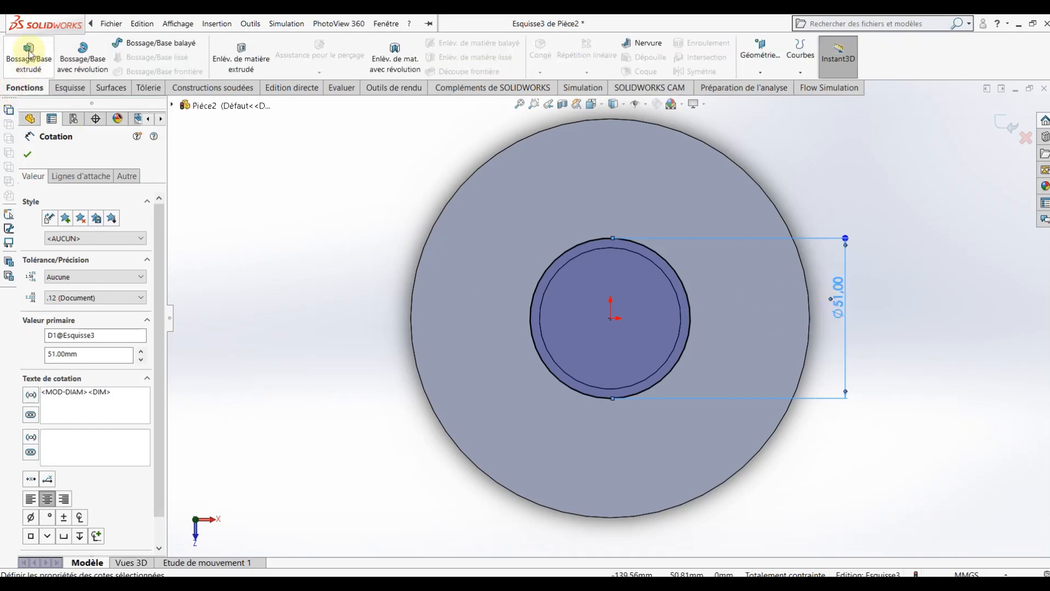
pyautogui.click(29, 55)
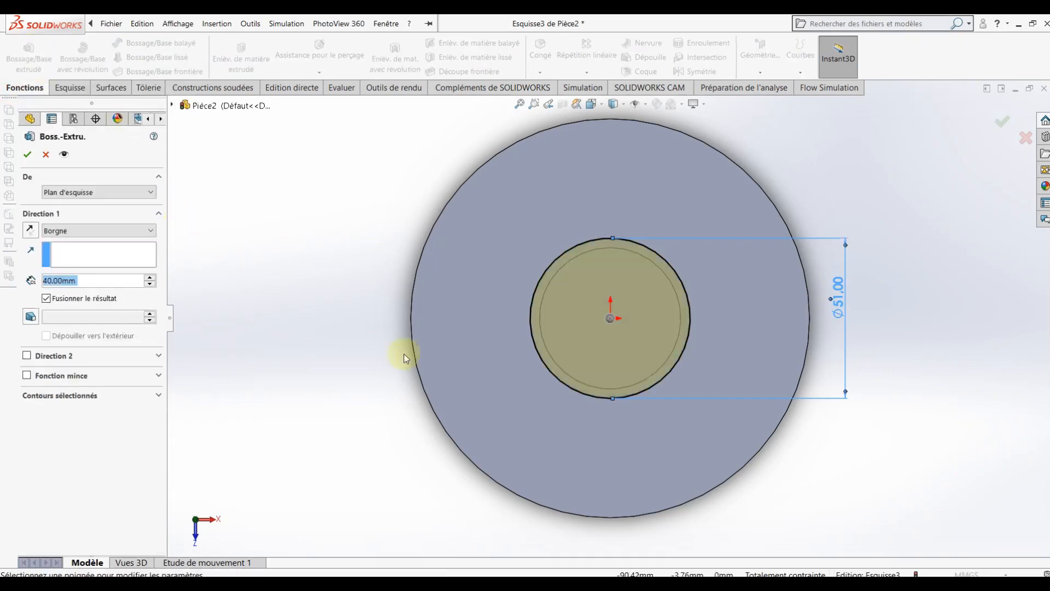
pyautogui.click(77, 280)
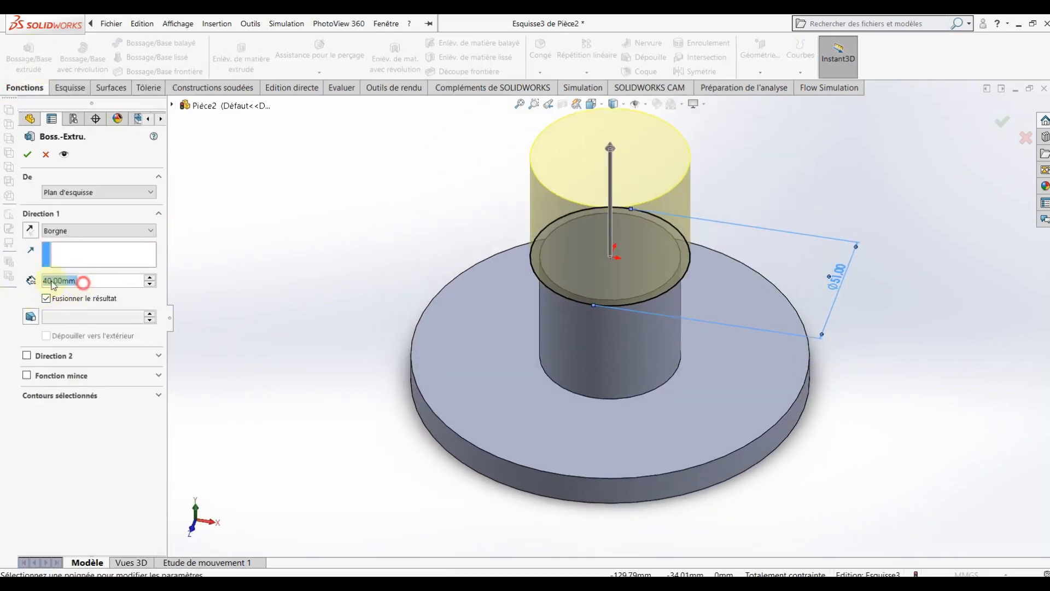
pyautogui.write('10')
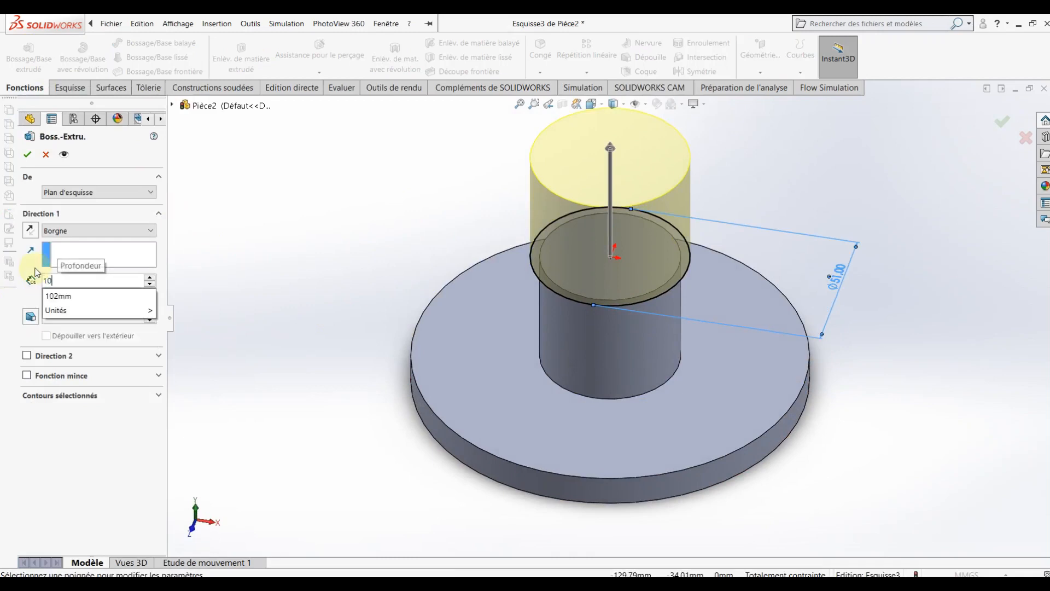
pyautogui.press('Return')
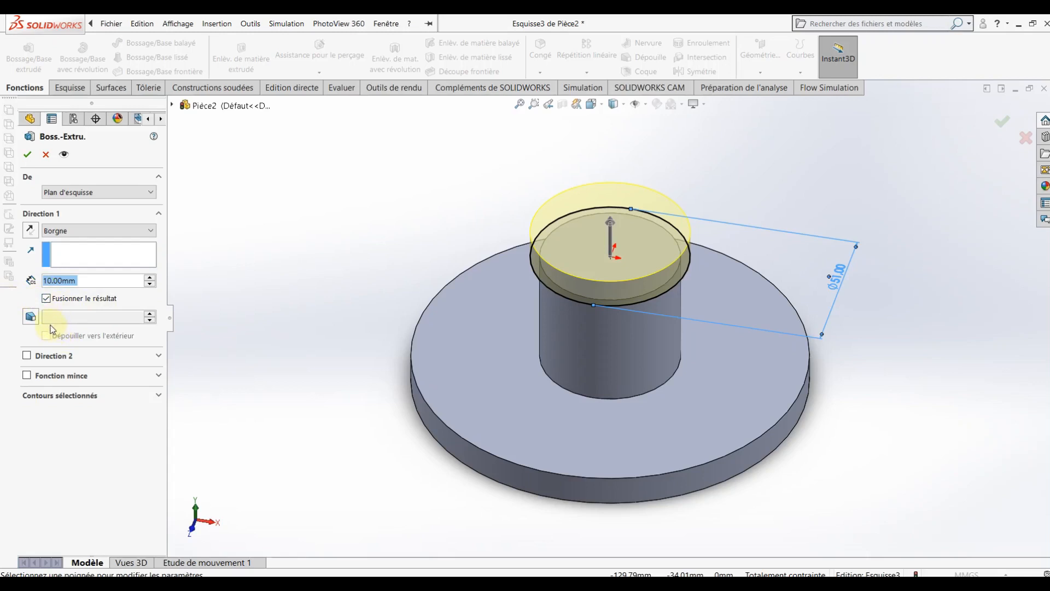
pyautogui.click(34, 157)
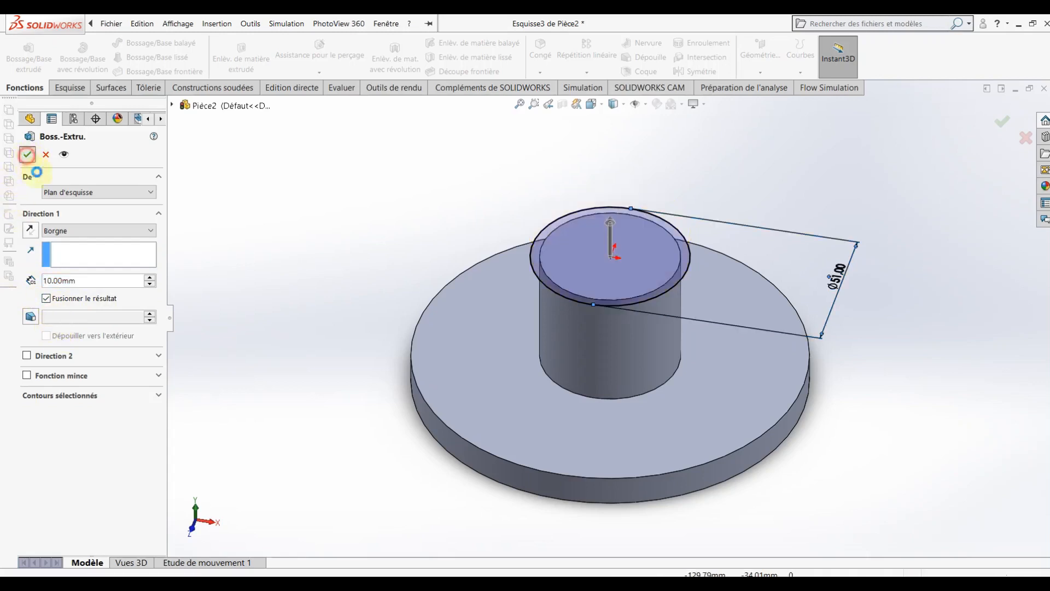
pyautogui.click(283, 302)
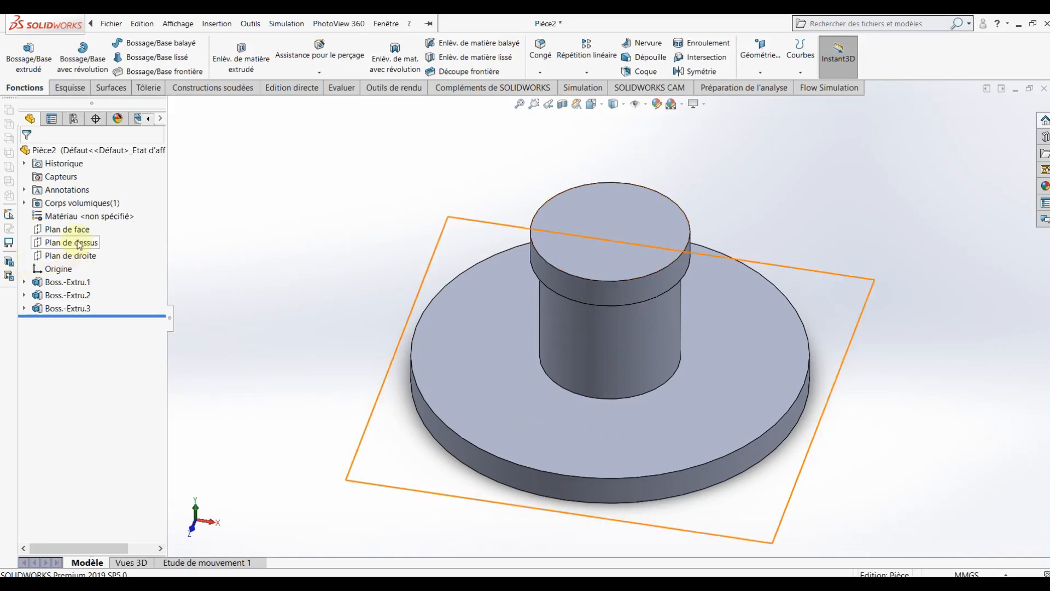
# Sketch a circle about 27 mm in diameter on the collar's top face, centred on the origin.
pyautogui.rightClick(595, 223)
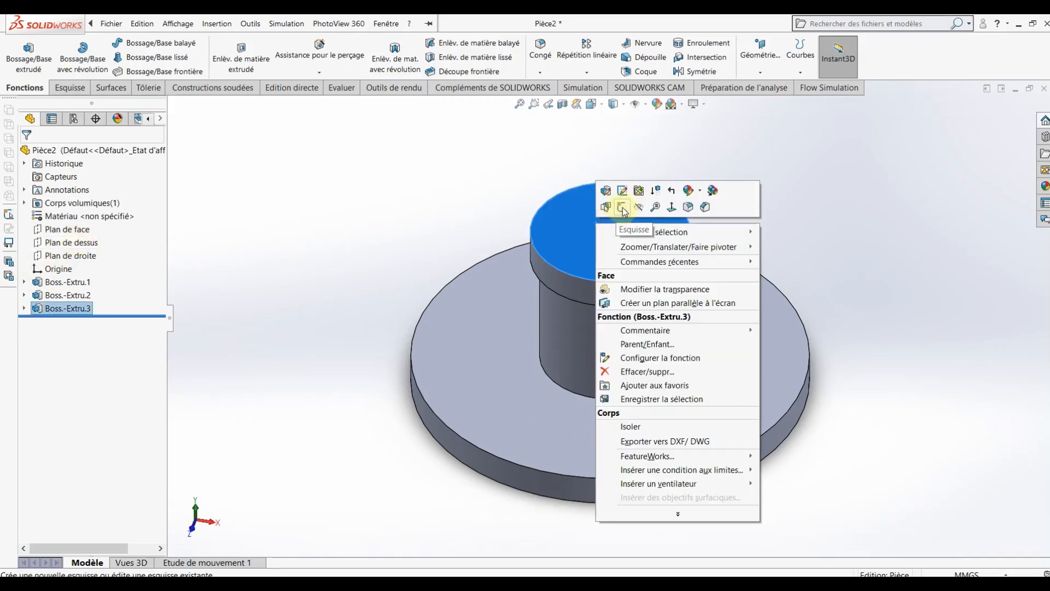
pyautogui.click(622, 207)
pyautogui.click(599, 104)
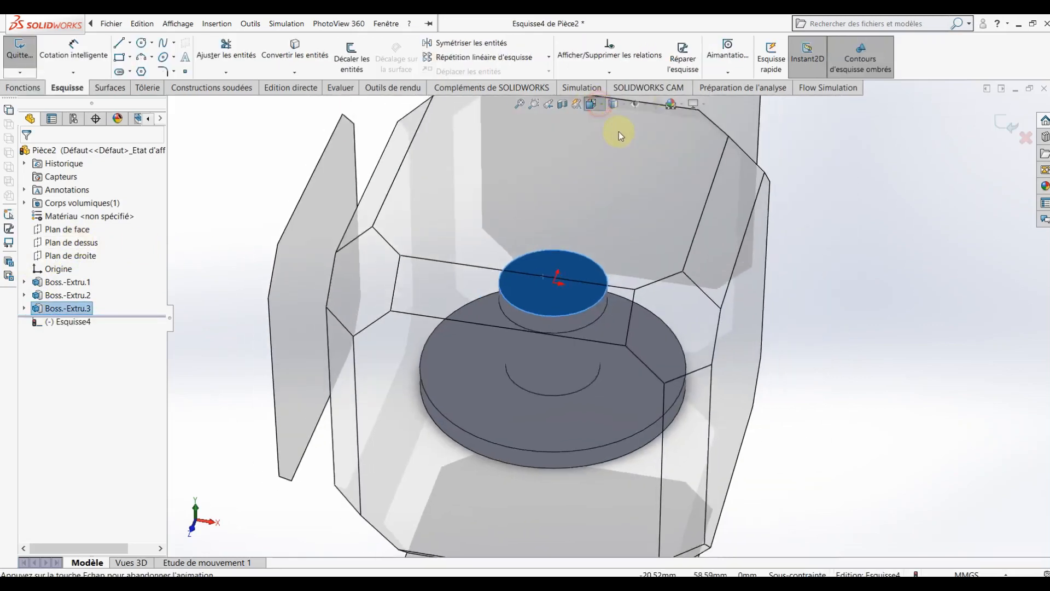
pyautogui.click(654, 165)
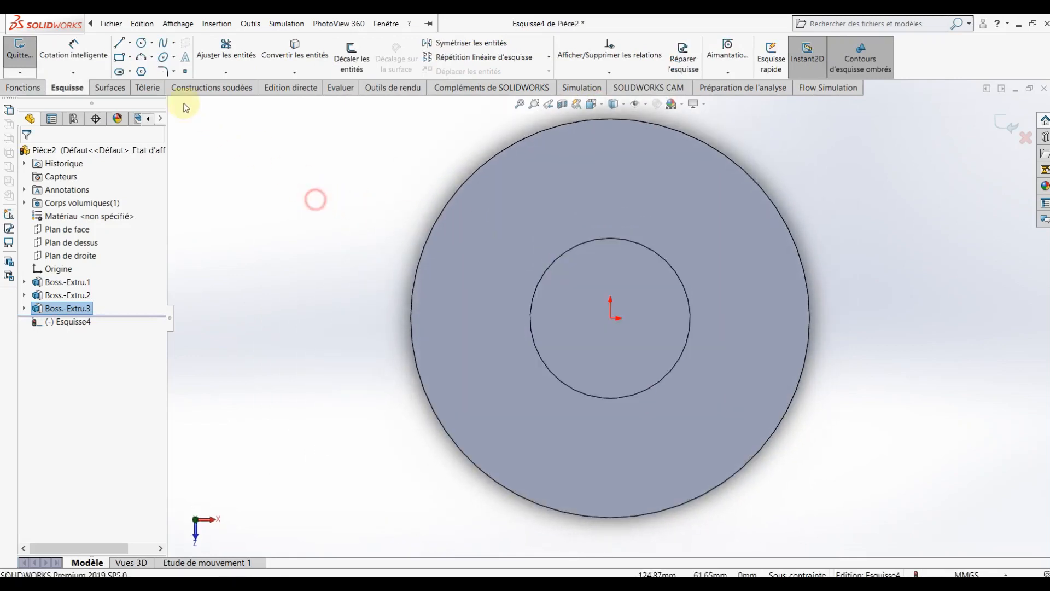
pyautogui.click(141, 43)
pyautogui.click(609, 317)
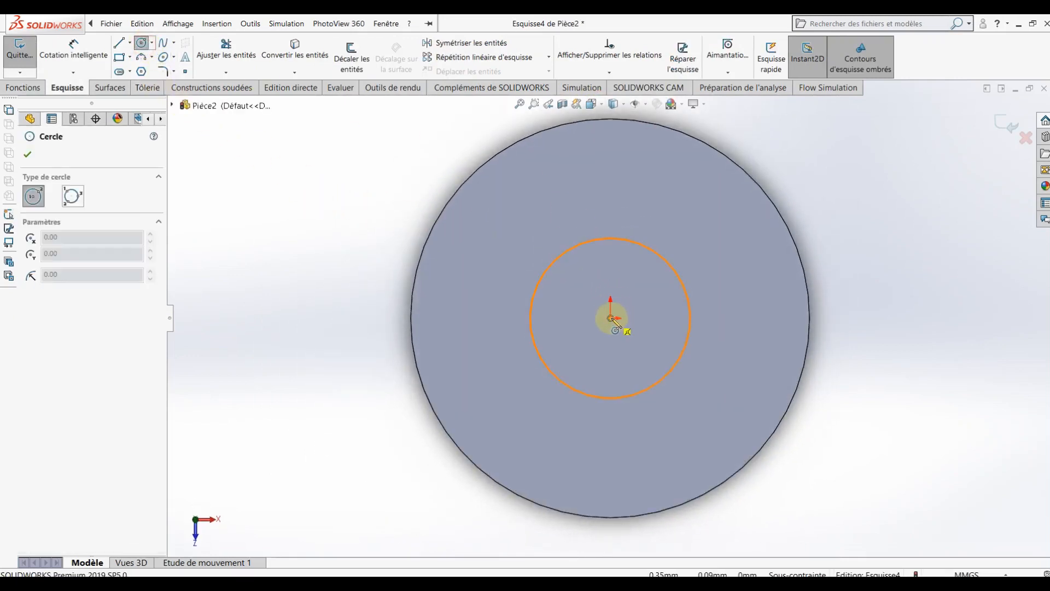
pyautogui.click(574, 340)
# Dimension the bore circle's diameter to 32 mm.
pyautogui.click(73, 50)
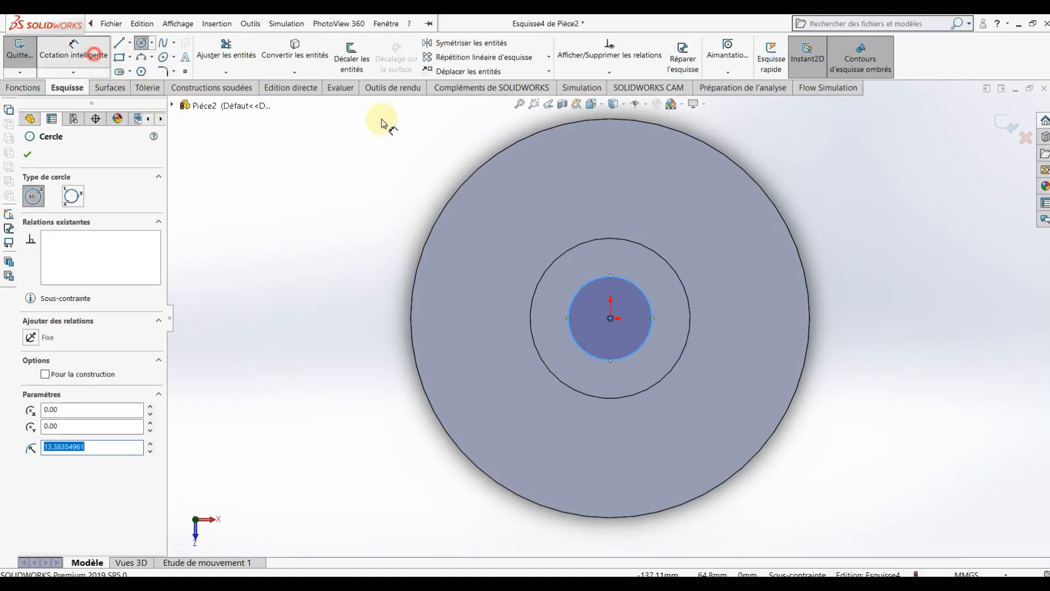
pyautogui.click(647, 310)
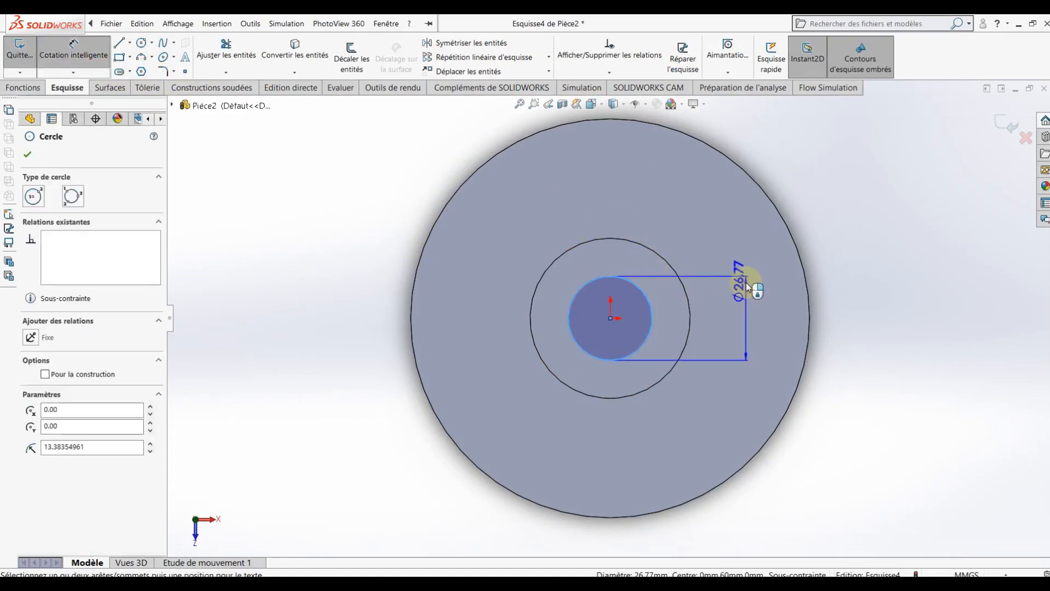
pyautogui.click(753, 269)
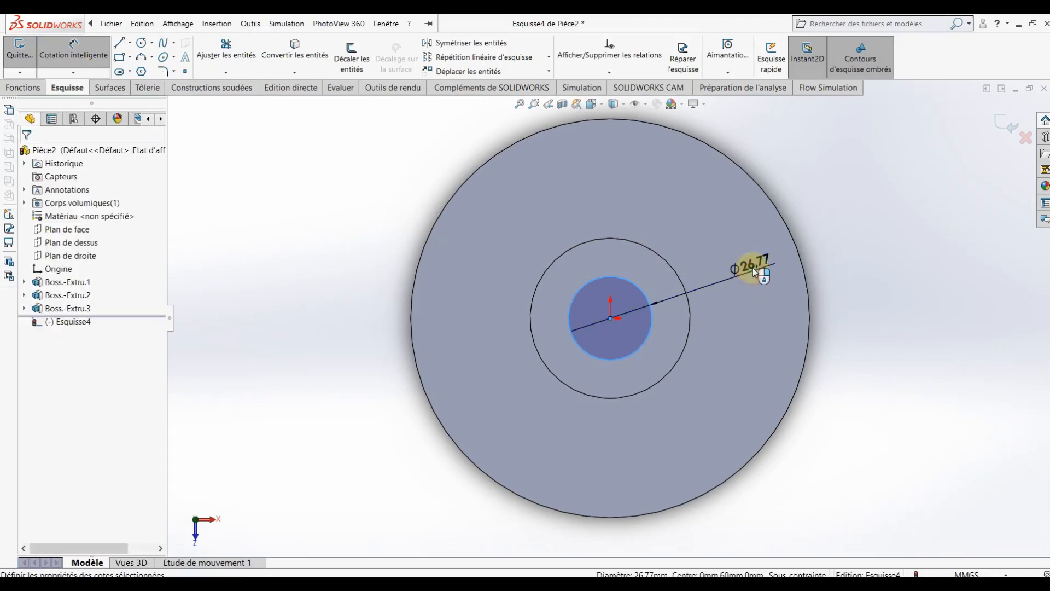
pyautogui.write('32')
pyautogui.press('Return')
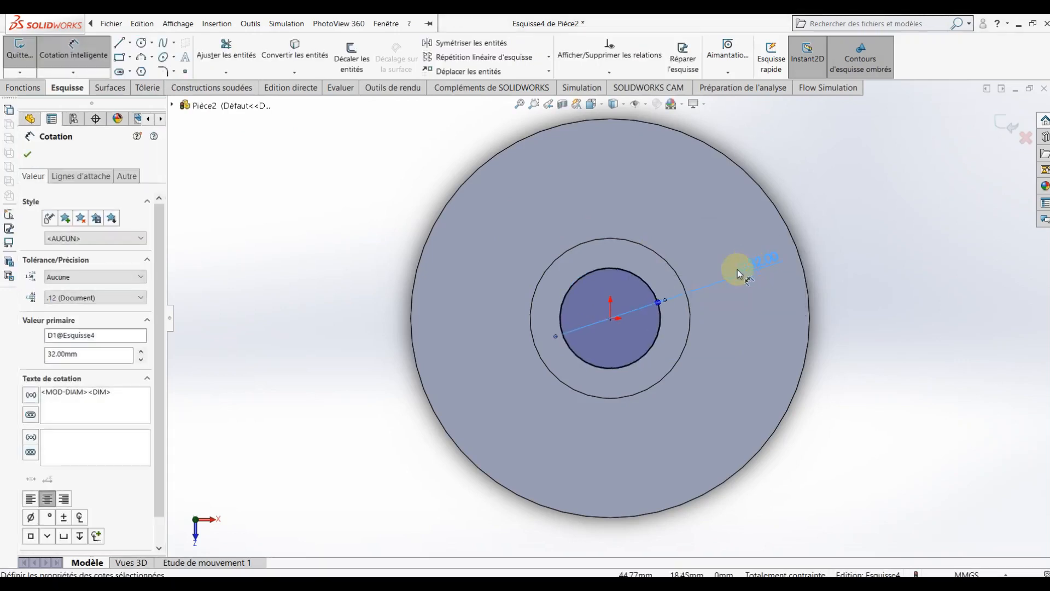
# Start an extruded cut from the 32 mm bore circle on the collar's top face.
pyautogui.moveTo(573, 324); pyautogui.dragTo(550, 189, button='middle')
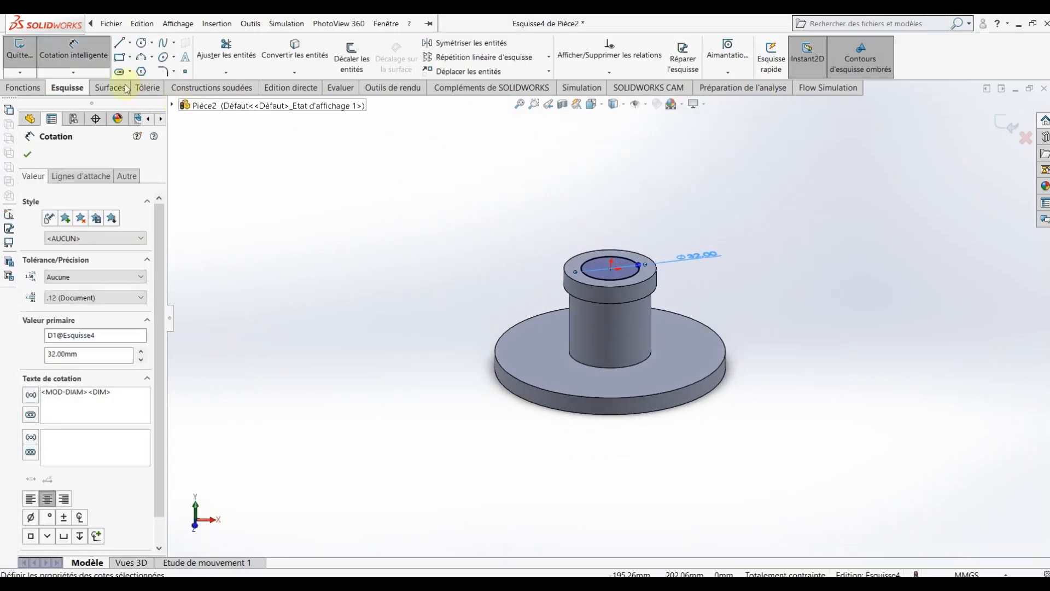
pyautogui.click(21, 88)
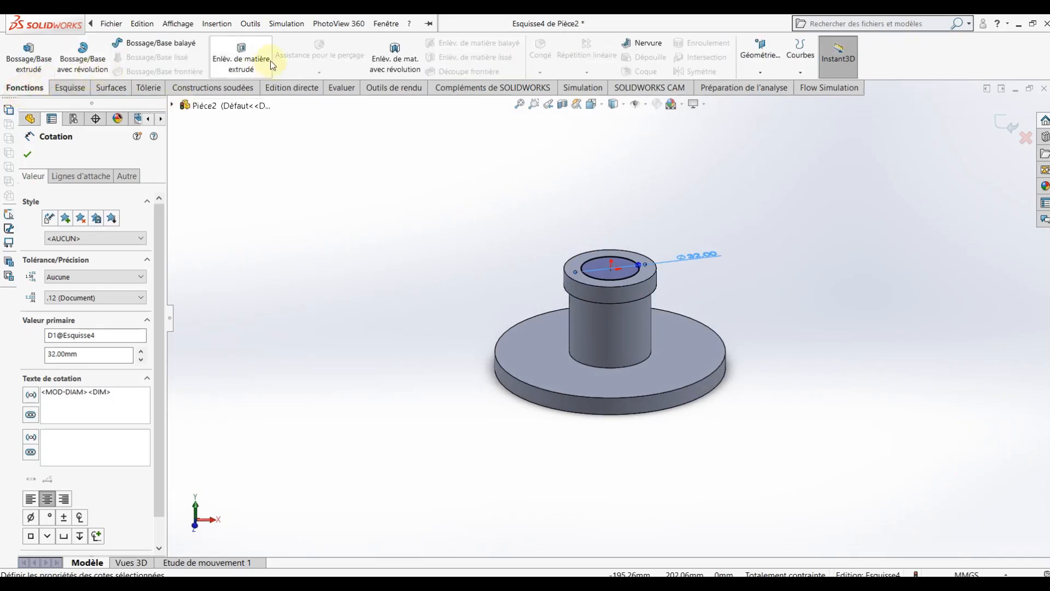
pyautogui.click(234, 64)
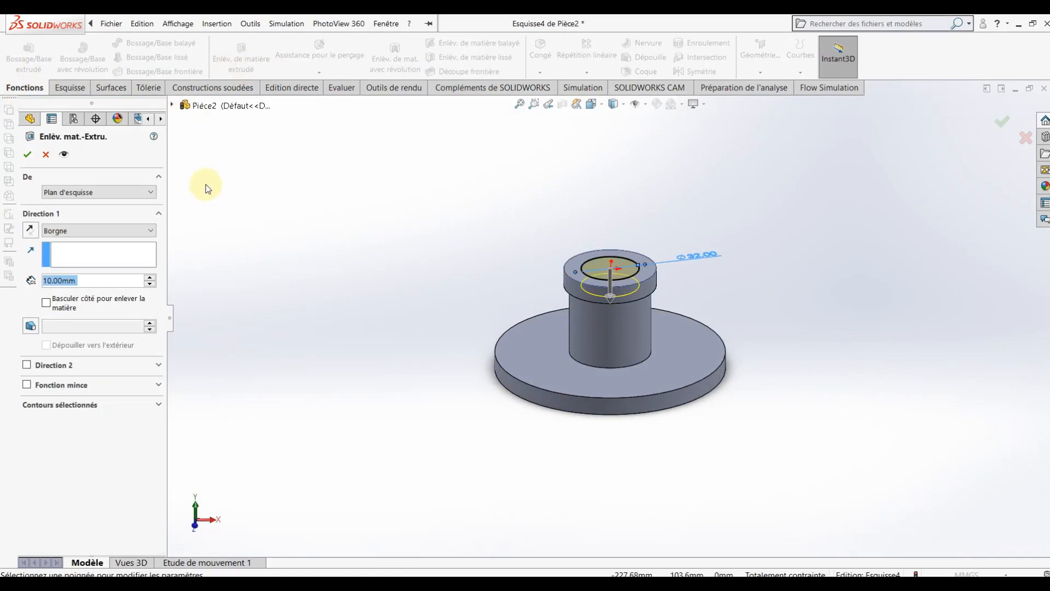
# Try the Offset and Vertex start conditions for the bore cut and restore Sketch Plane.
pyautogui.click(119, 193)
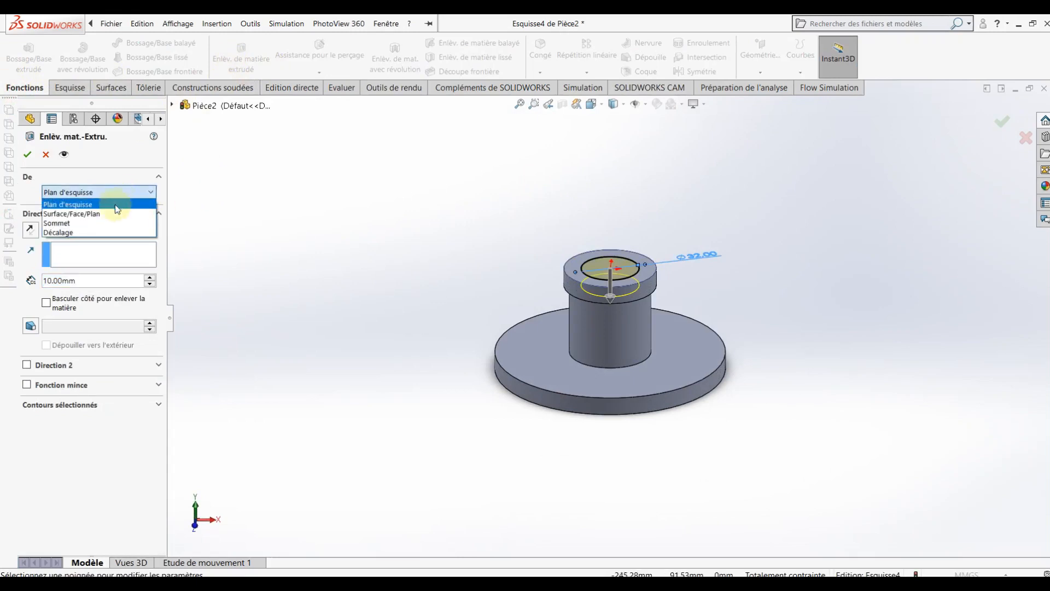
pyautogui.click(103, 232)
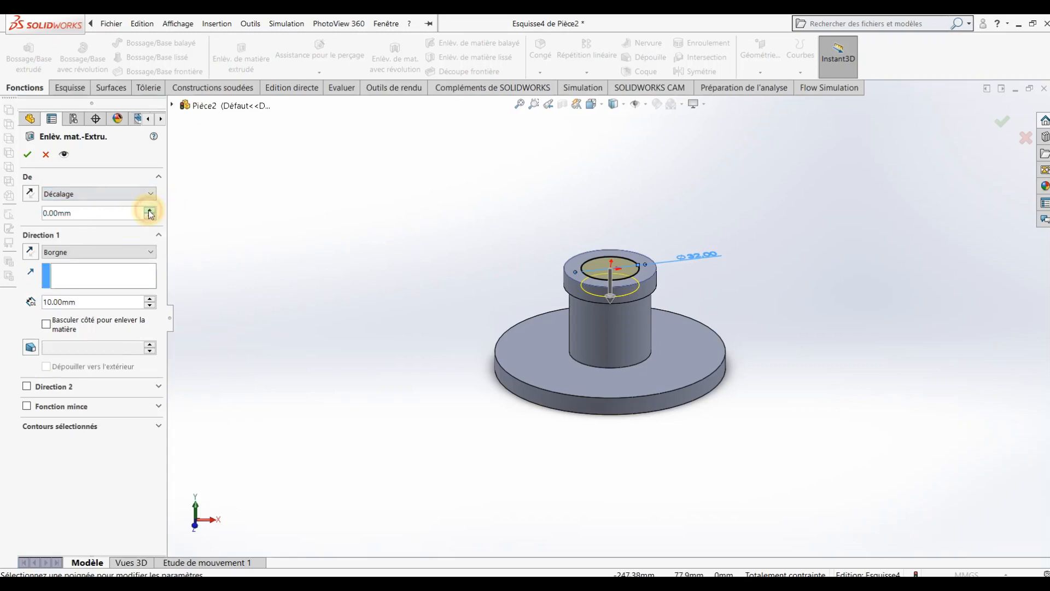
pyautogui.click(150, 212)
pyautogui.click(151, 195)
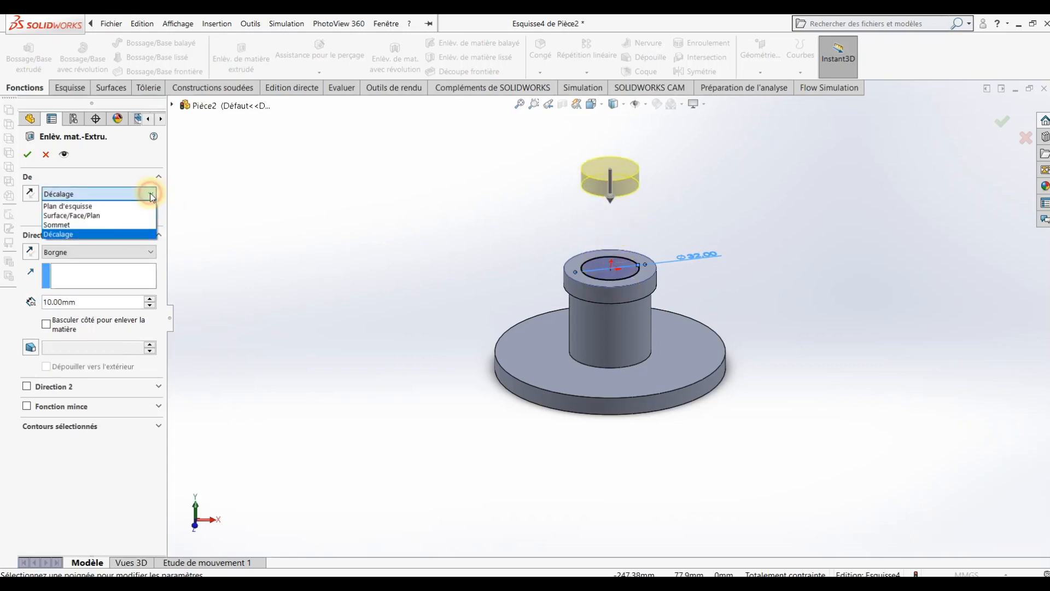
pyautogui.click(124, 224)
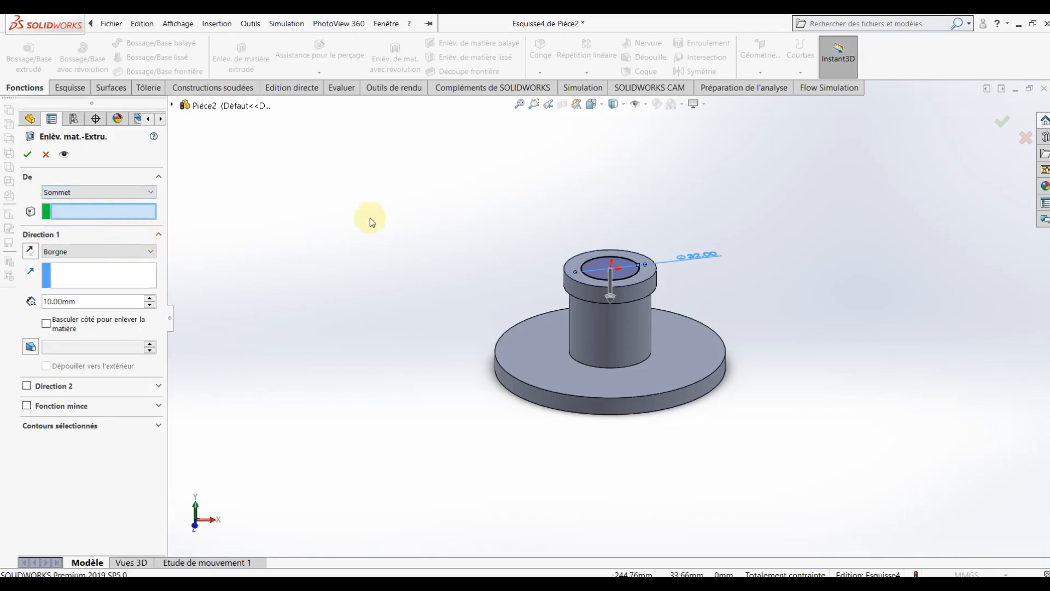
pyautogui.click(143, 191)
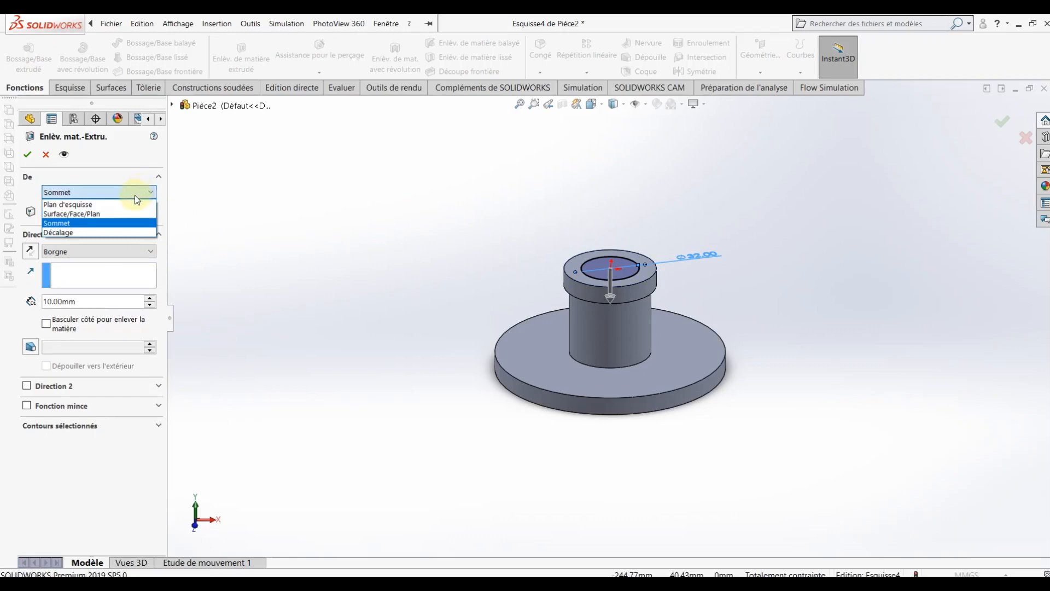
pyautogui.click(115, 206)
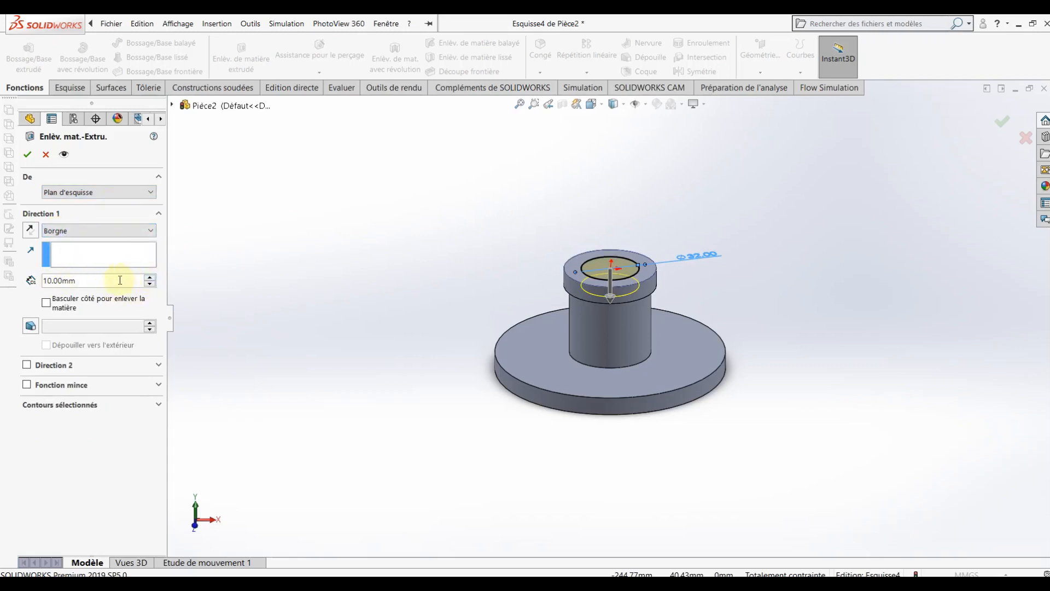
# Set the blind cut depth to 80 mm and cut the central bore down through the collar, cylinder and flange.
pyautogui.moveTo(149, 280); pyautogui.dragTo(150, 280)
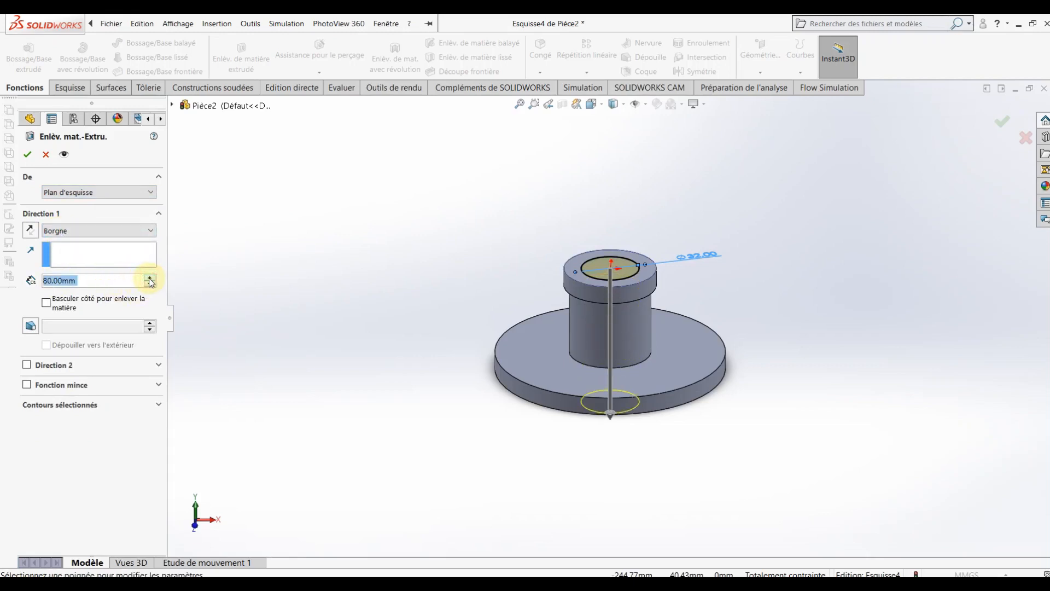
pyautogui.moveTo(686, 387); pyautogui.dragTo(684, 333, button='middle')
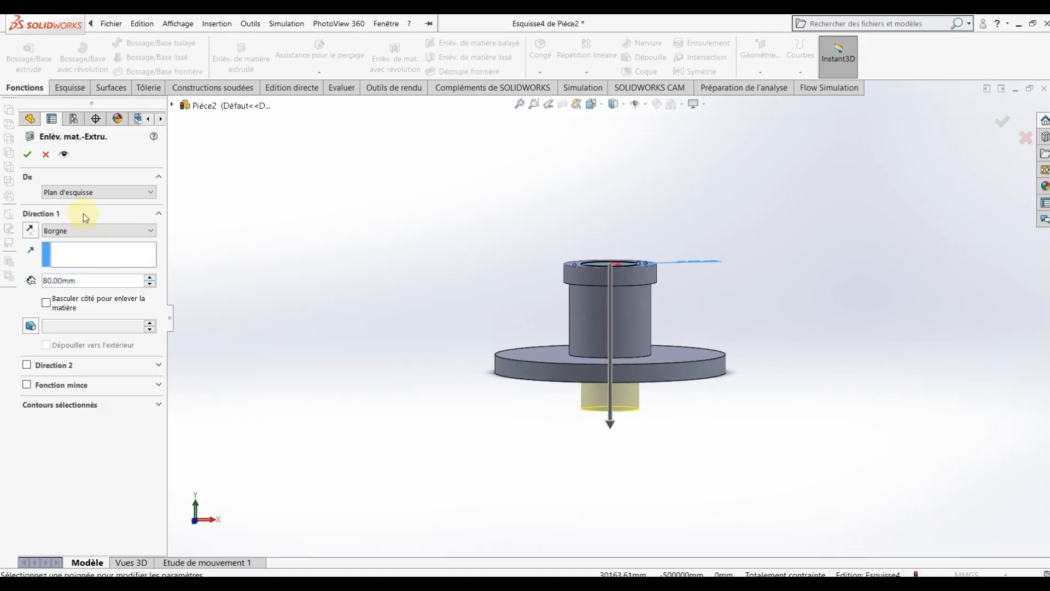
pyautogui.click(29, 155)
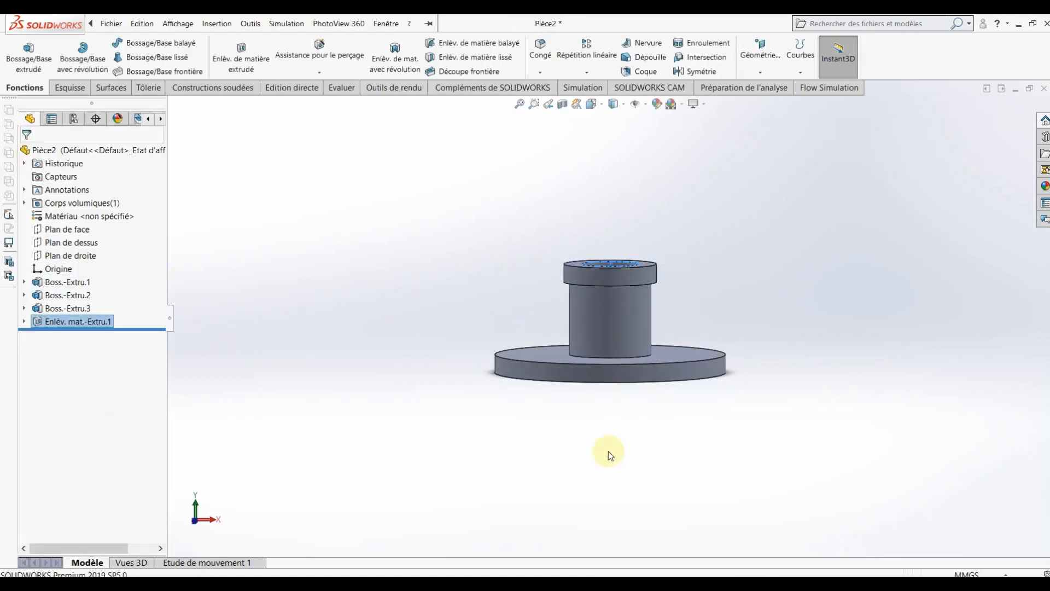
pyautogui.moveTo(593, 429); pyautogui.dragTo(571, 569, button='middle')
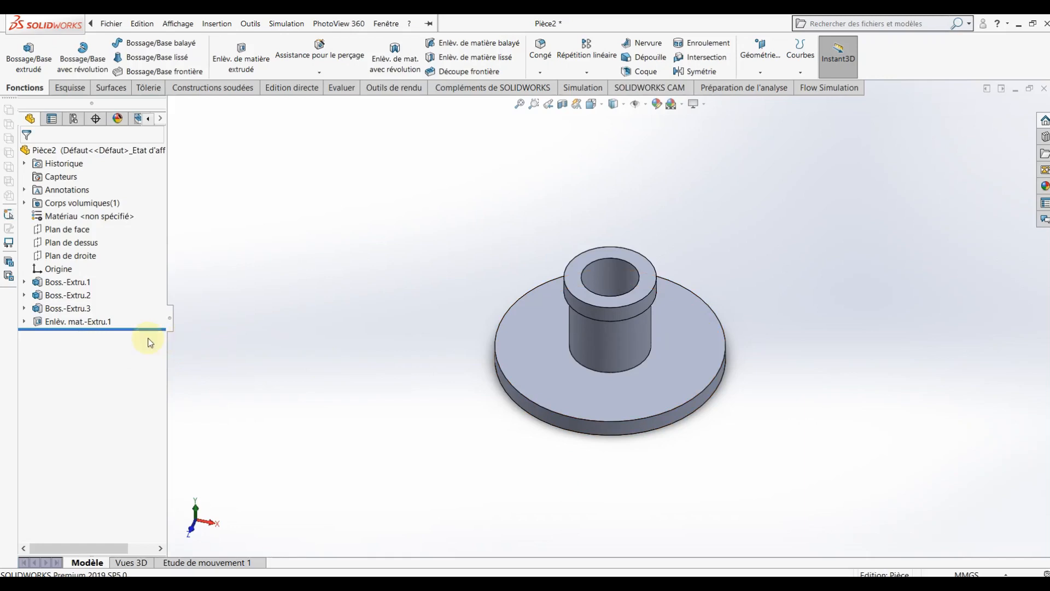
# Start a sketch on the flange's upper face and draw a vertical construction line about 127 mm long through the origin, spanning the flange.
pyautogui.rightClick(530, 370)
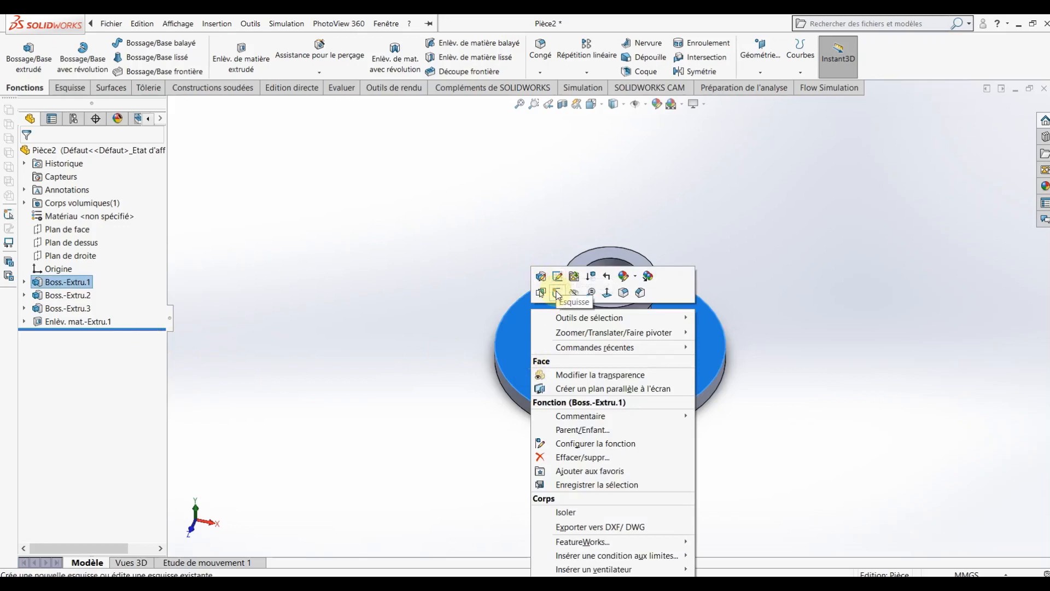
pyautogui.click(557, 293)
pyautogui.click(592, 104)
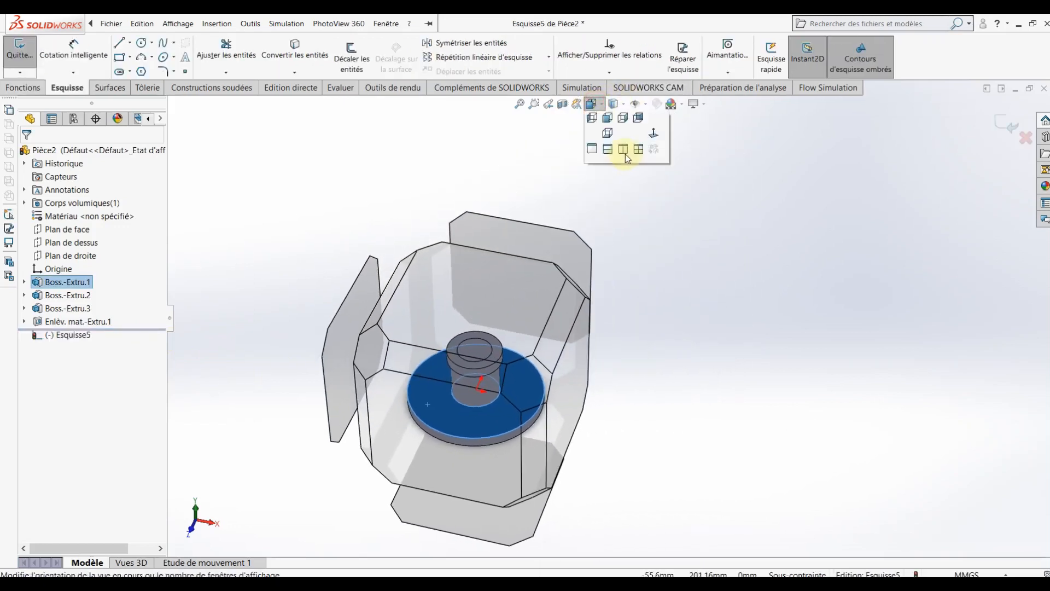
pyautogui.click(652, 169)
pyautogui.click(824, 196)
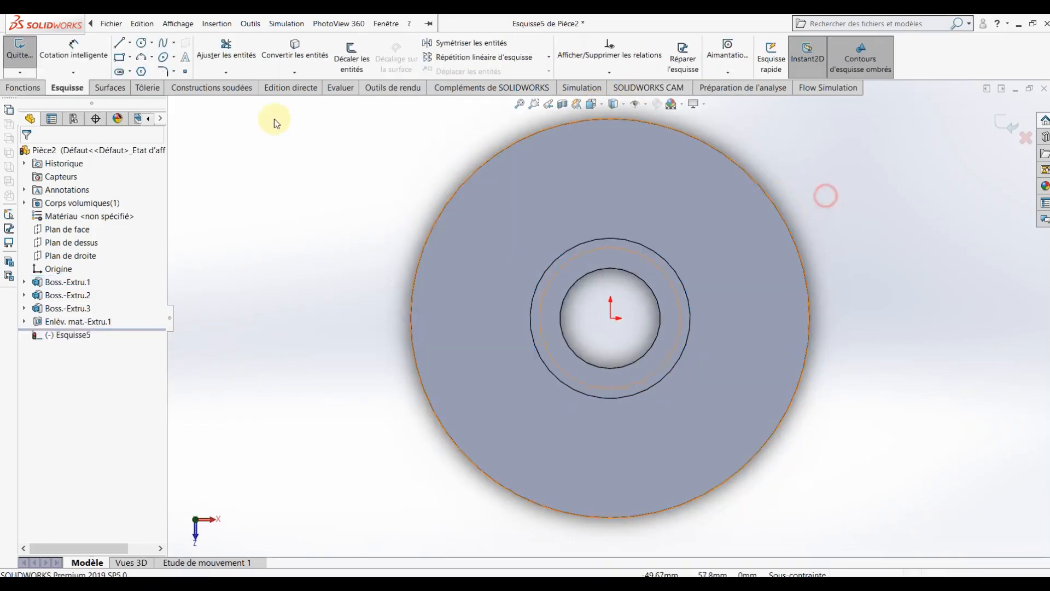
pyautogui.click(129, 43)
pyautogui.click(164, 68)
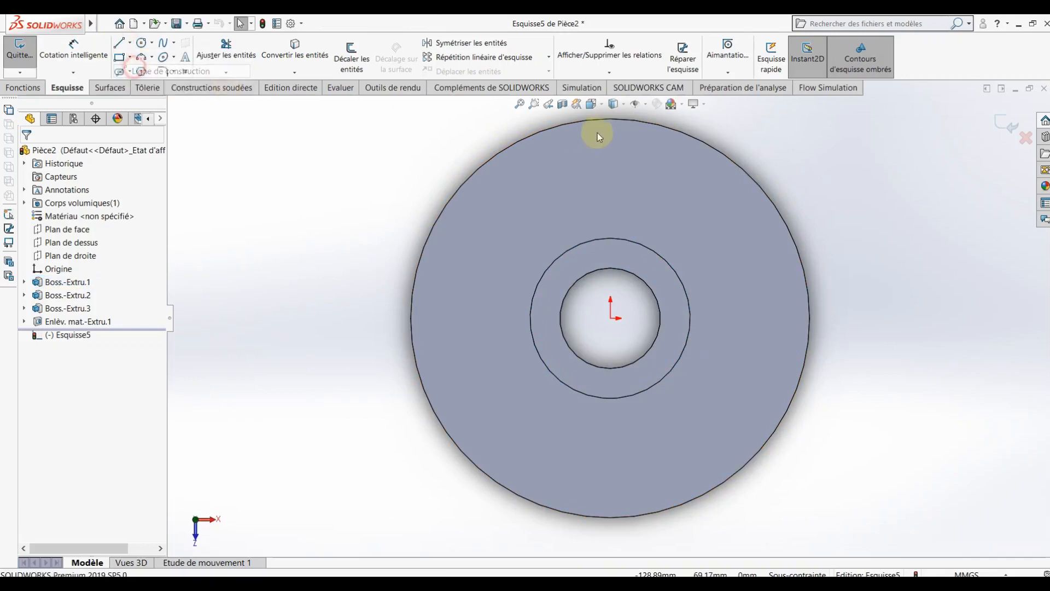
pyautogui.click(610, 118)
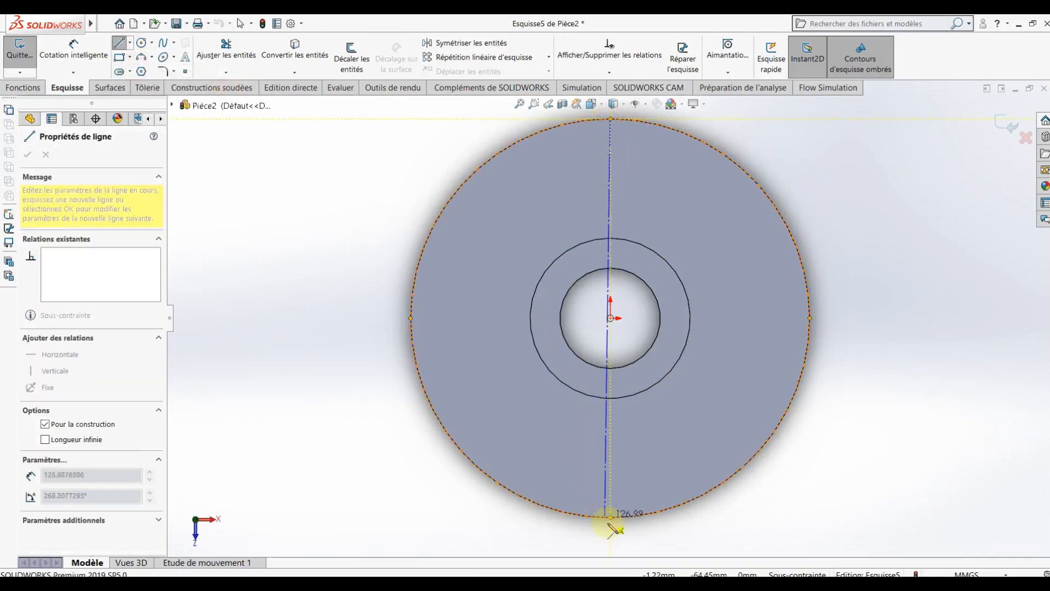
pyautogui.click(611, 516)
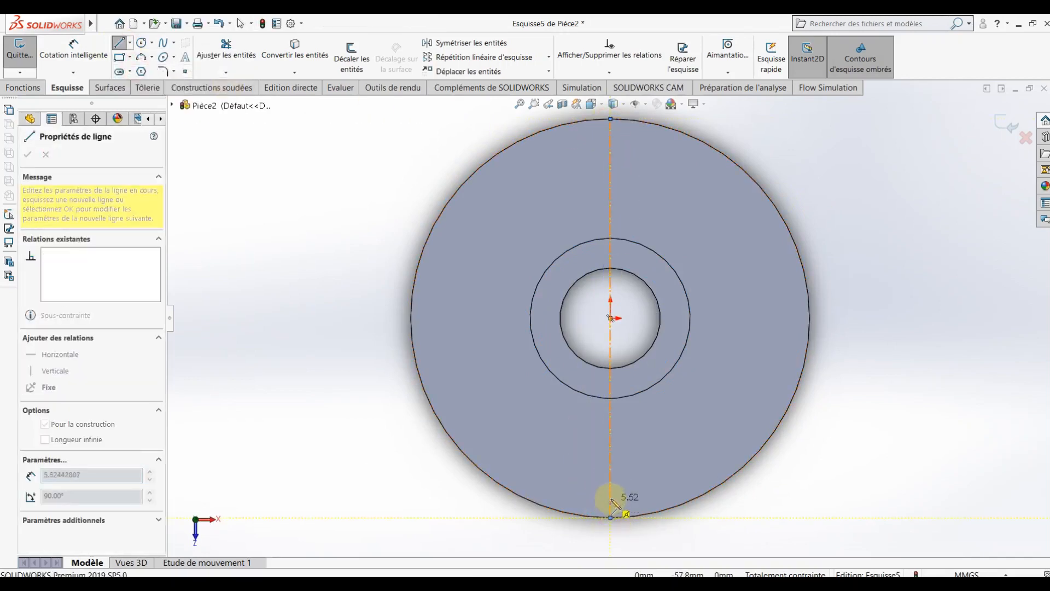
pyautogui.press('Escape')
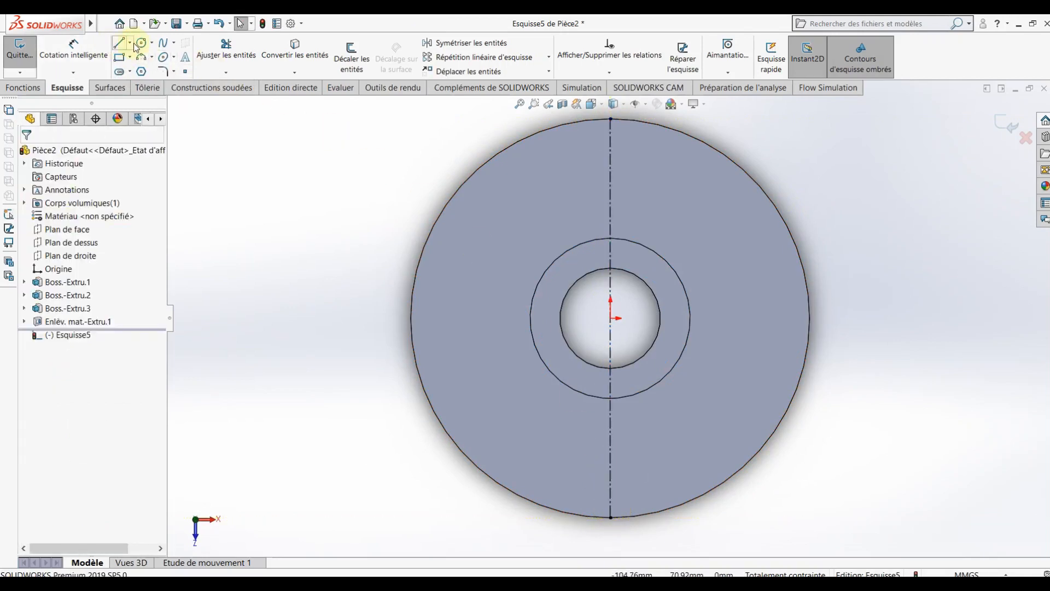
# Draw a slanted construction line from the origin to the flange's outer edge, about 39° clockwise from the vertical construction line.
pyautogui.click(129, 43)
pyautogui.click(143, 72)
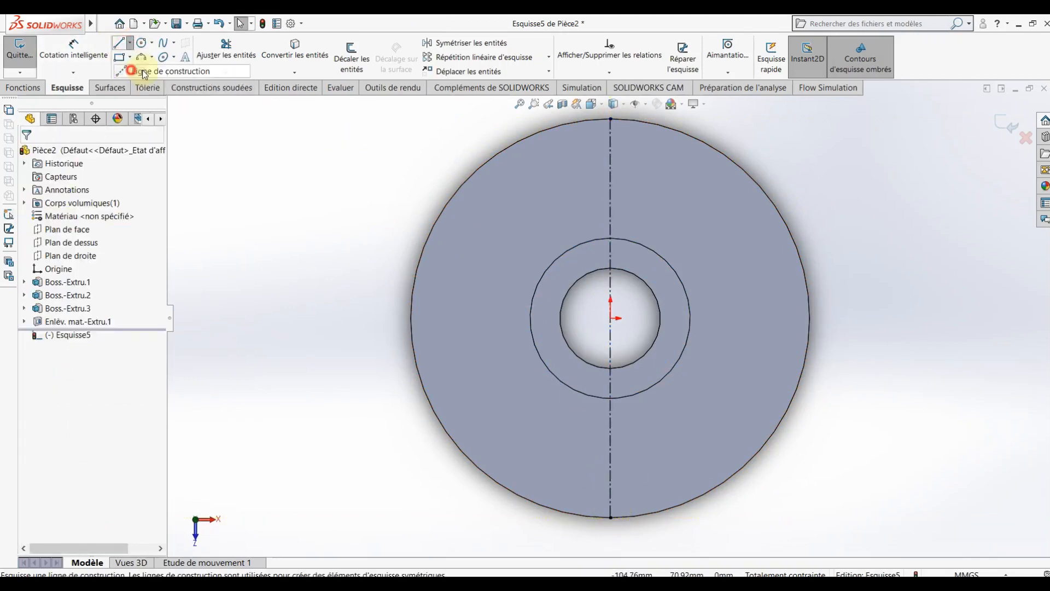
pyautogui.click(611, 317)
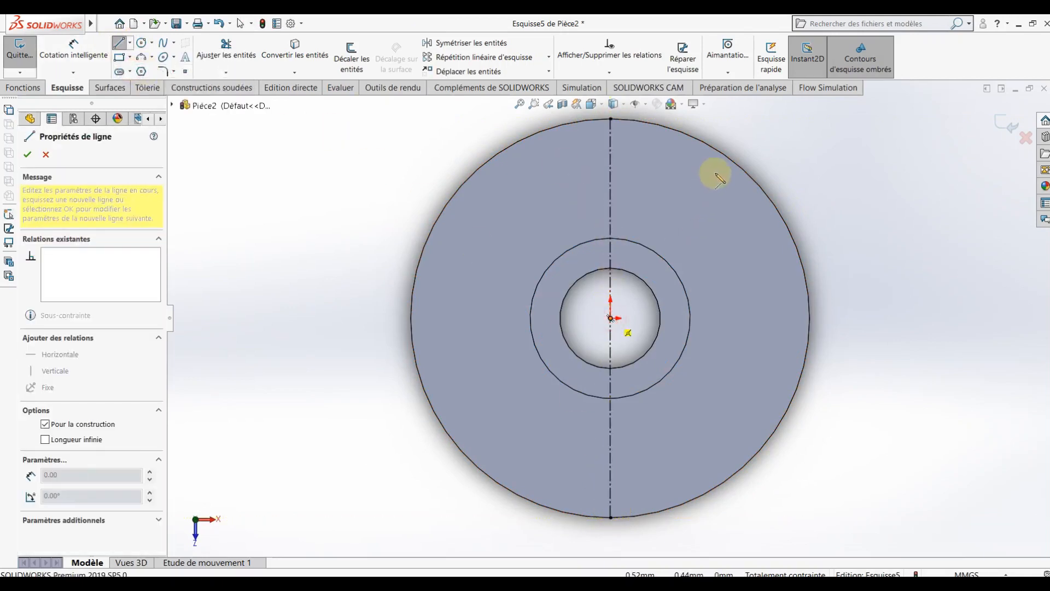
pyautogui.doubleClick(735, 165)
pyautogui.press('Escape')
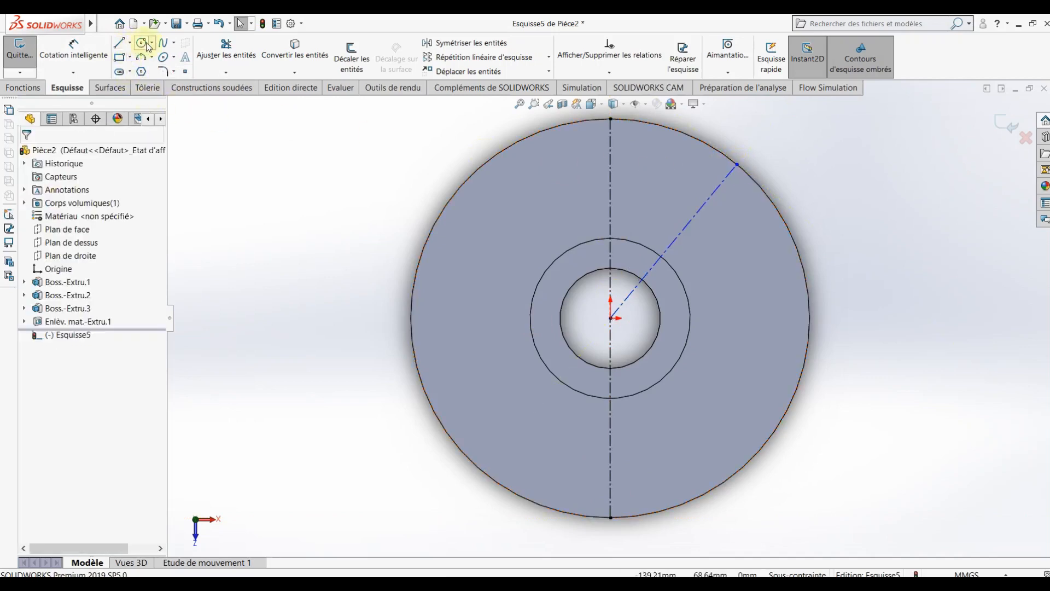
# Sketch a circle about 95 mm in diameter on the flange face, centred on the origin.
pyautogui.click(153, 44)
pyautogui.click(152, 54)
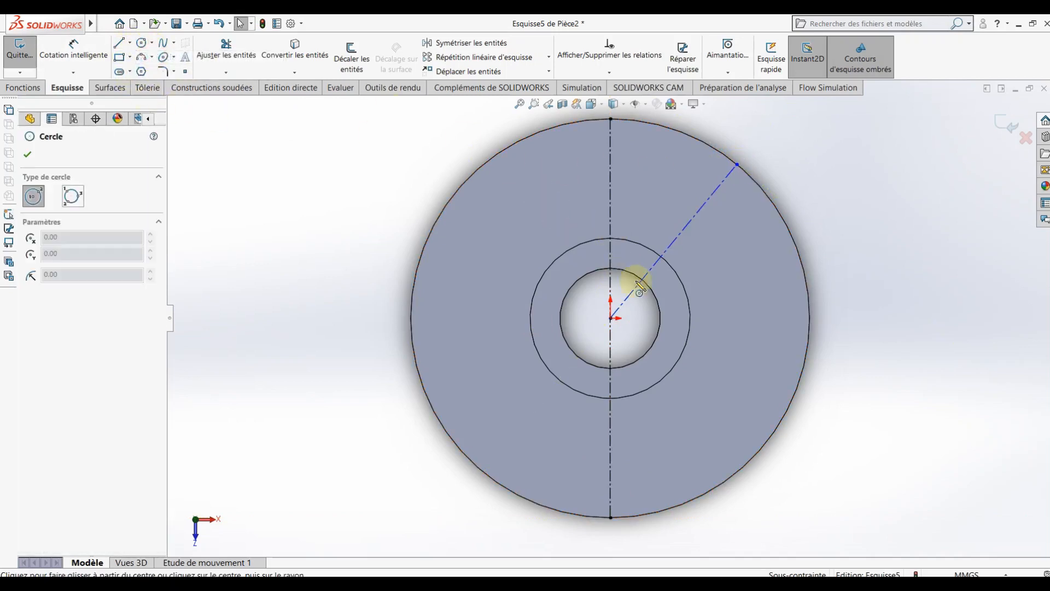
pyautogui.click(615, 315)
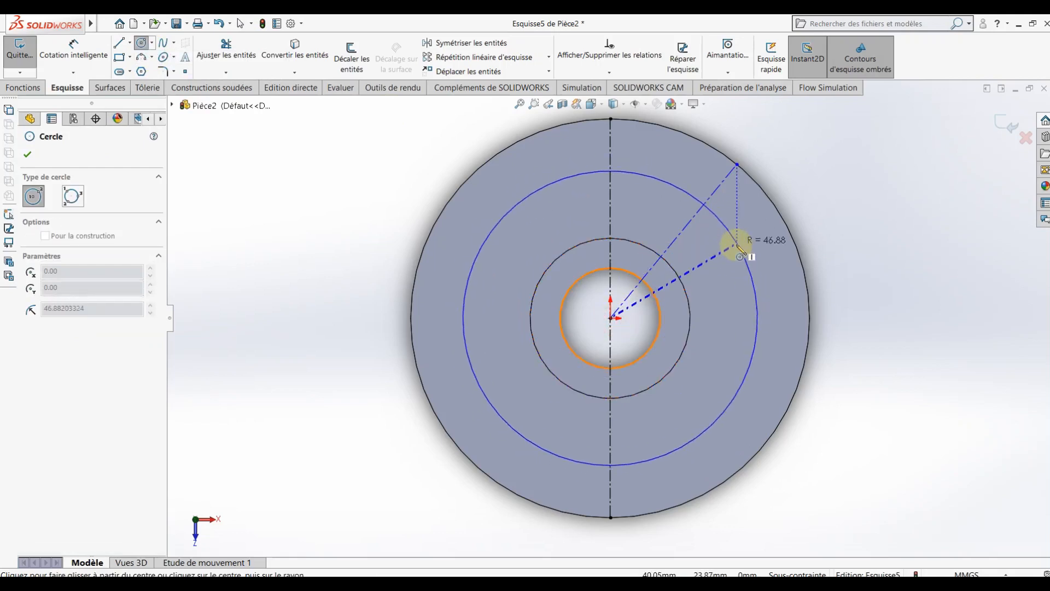
pyautogui.click(743, 248)
pyautogui.press('Escape')
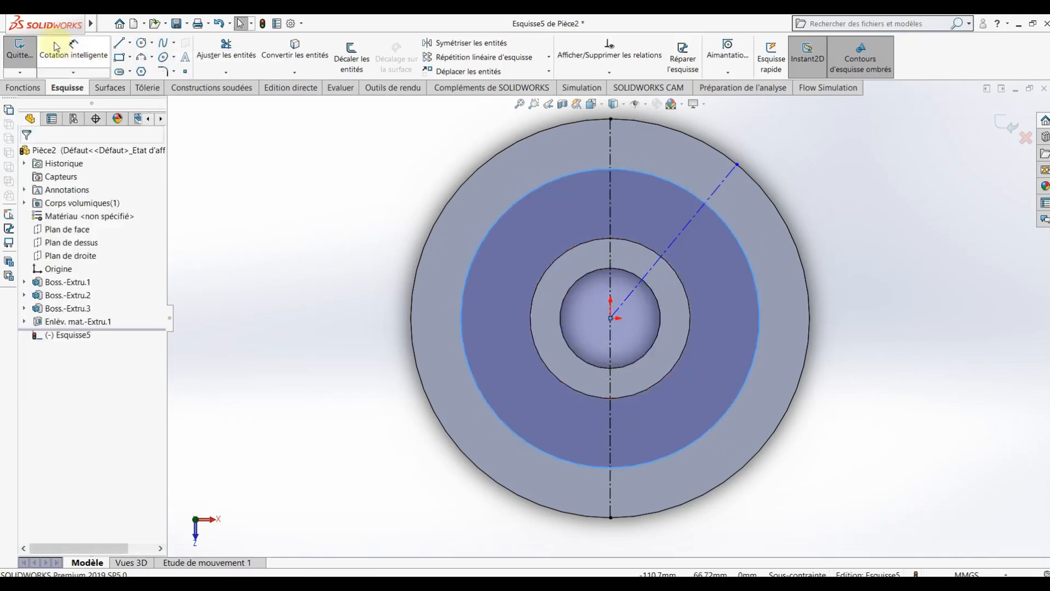
# Dimension the new circle's diameter to 102 mm.
pyautogui.click(56, 49)
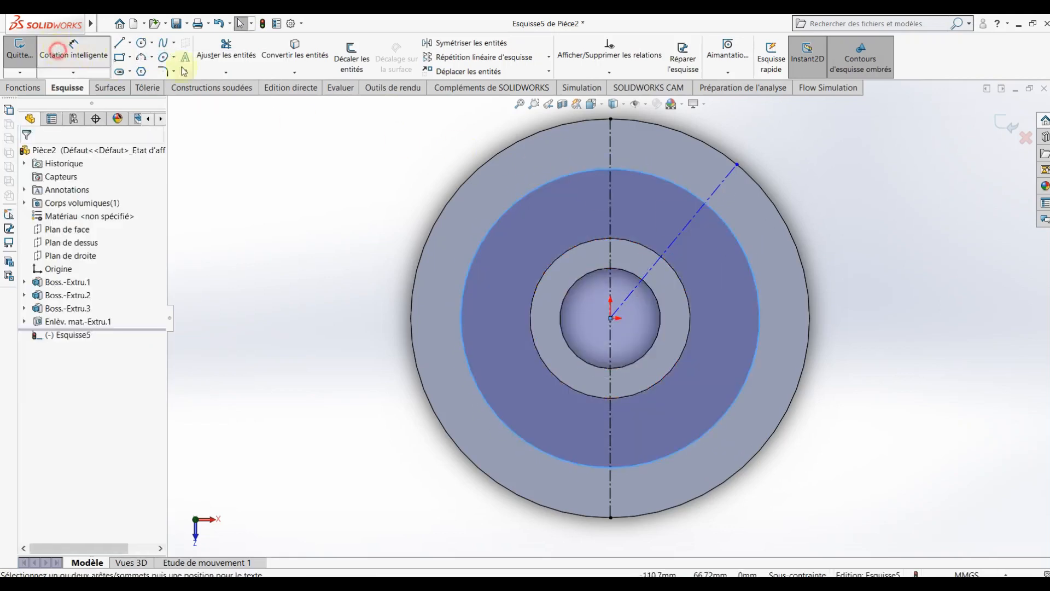
pyautogui.click(755, 269)
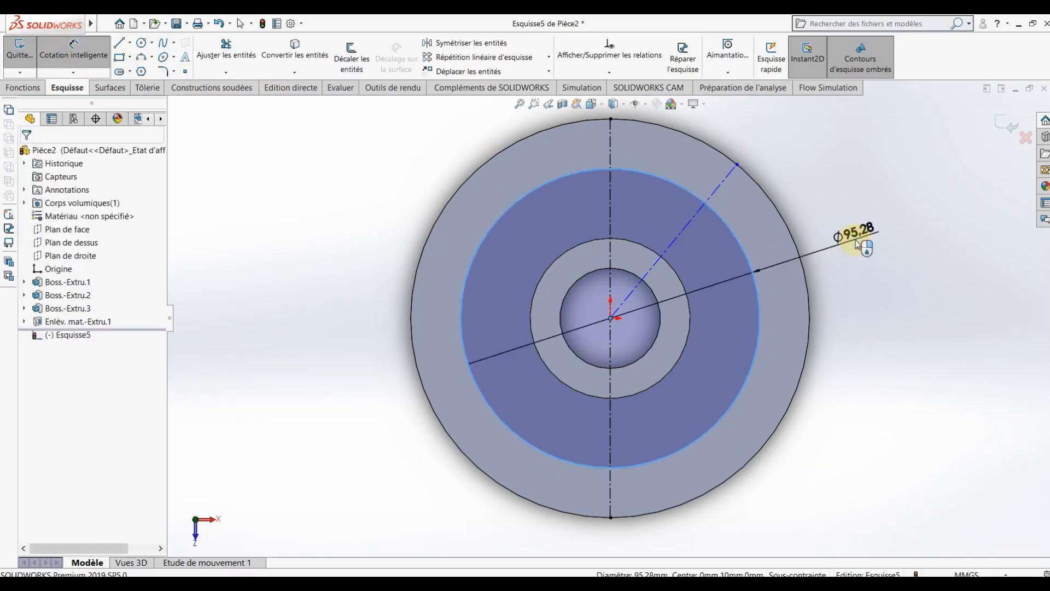
pyautogui.click(853, 241)
pyautogui.write('102')
pyautogui.press('Return')
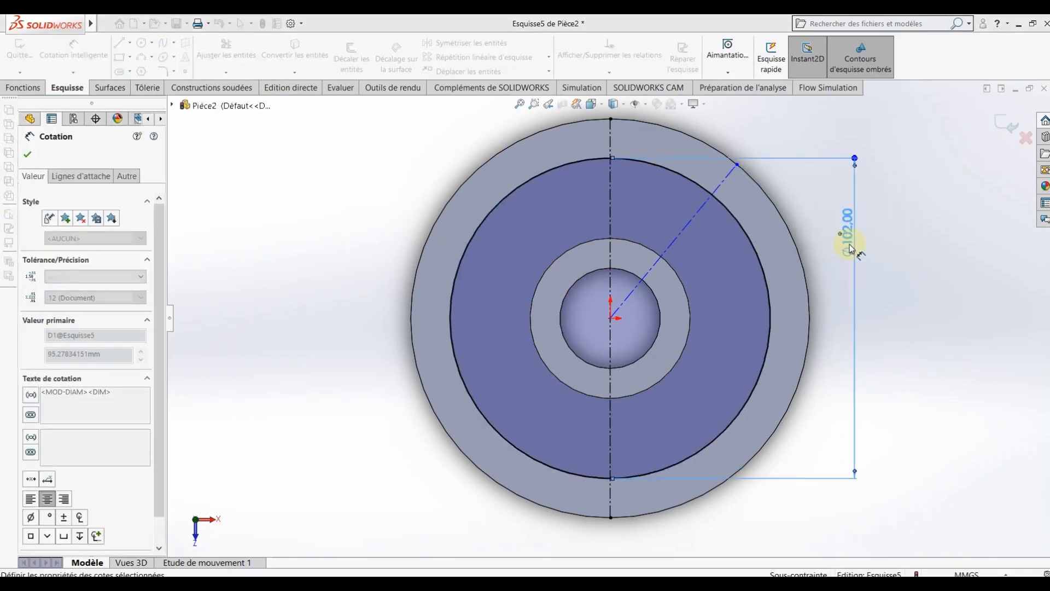
# Dimension the angle between the vertical and slanted construction lines to 45°.
pyautogui.click(612, 218)
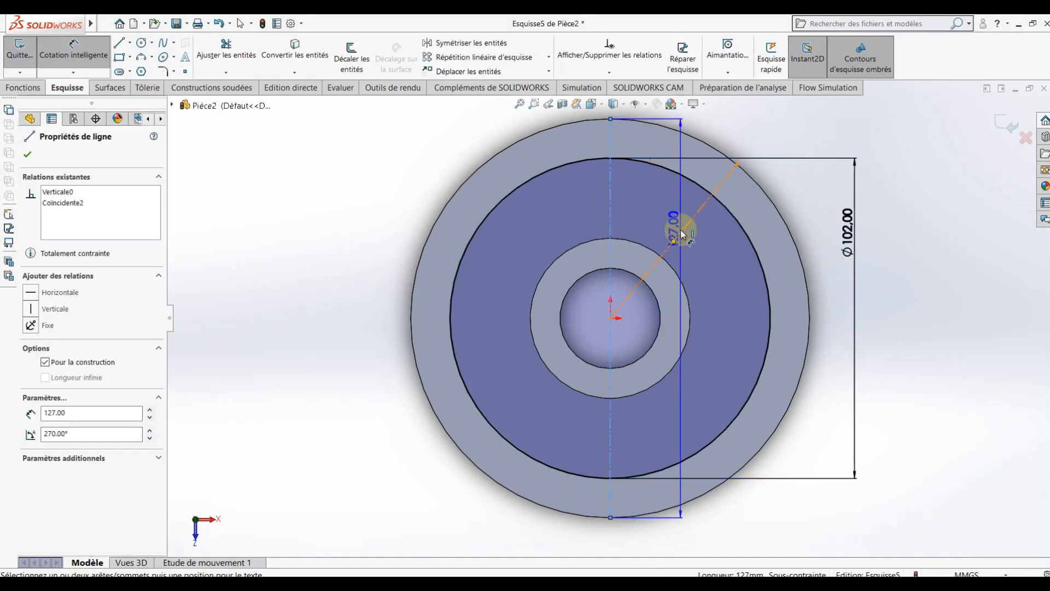
pyautogui.click(682, 233)
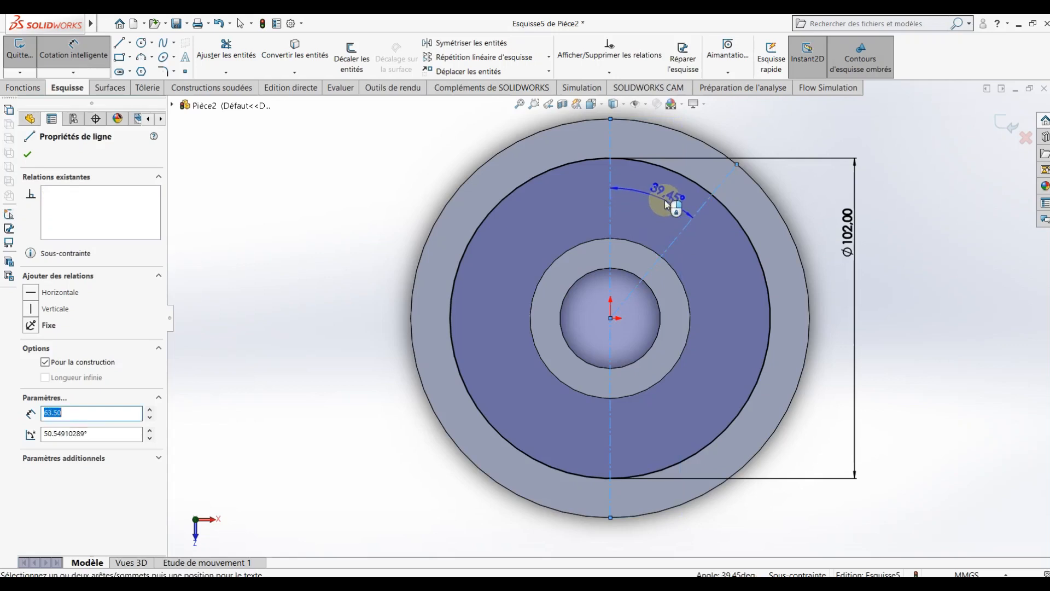
pyautogui.click(663, 201)
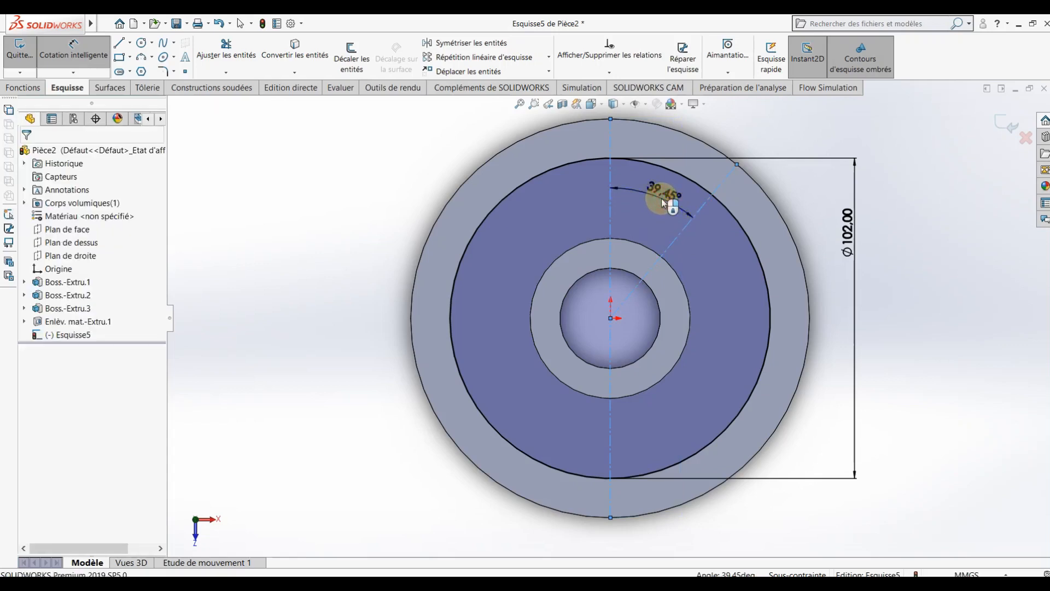
pyautogui.write('45')
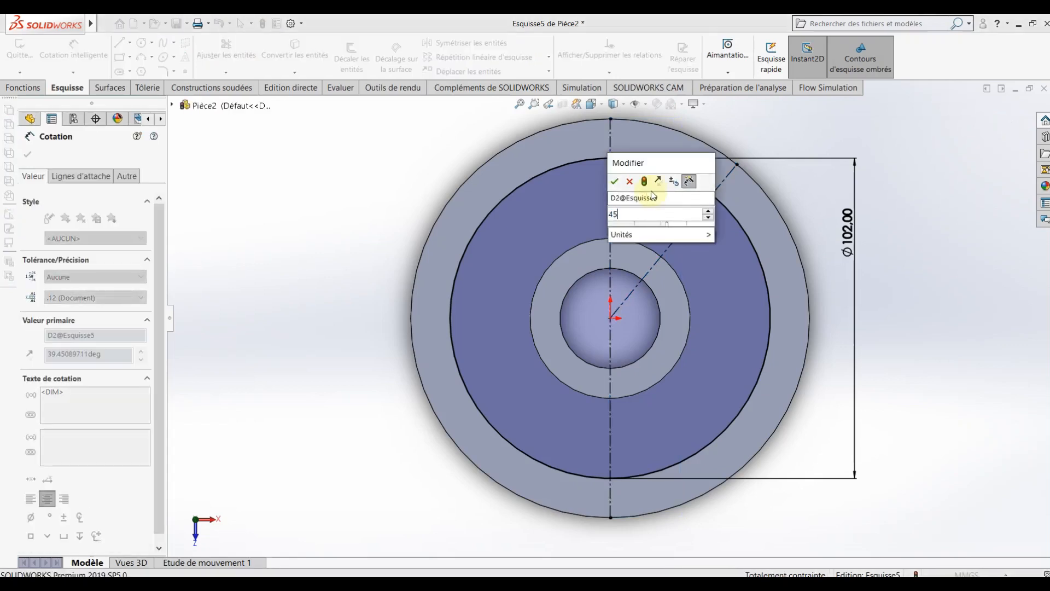
pyautogui.press('Return')
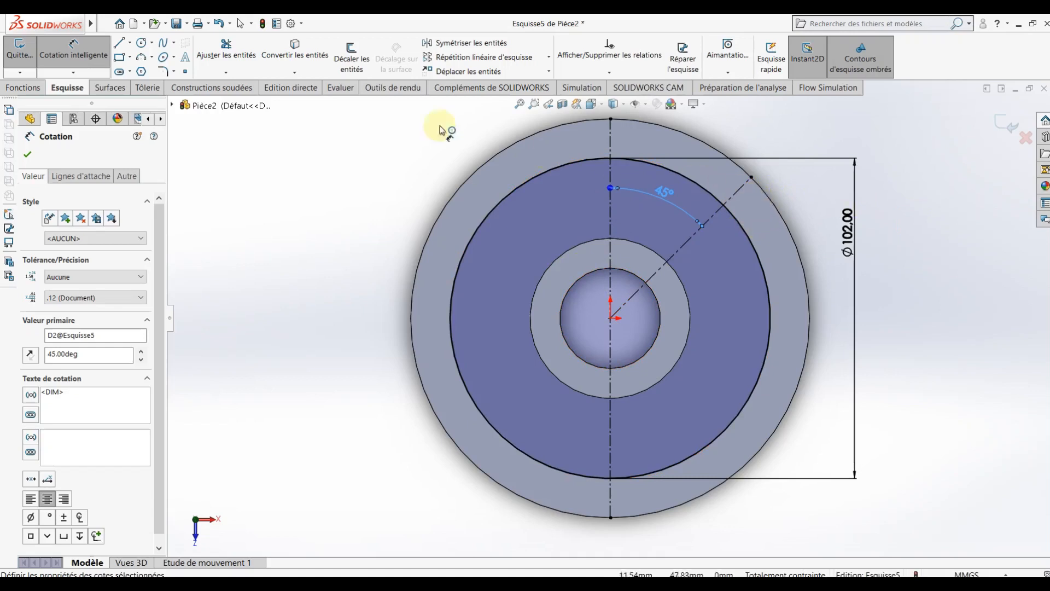
# Trim the part of the slanted construction line that extends beyond the 102 mm circle.
pyautogui.click(244, 57)
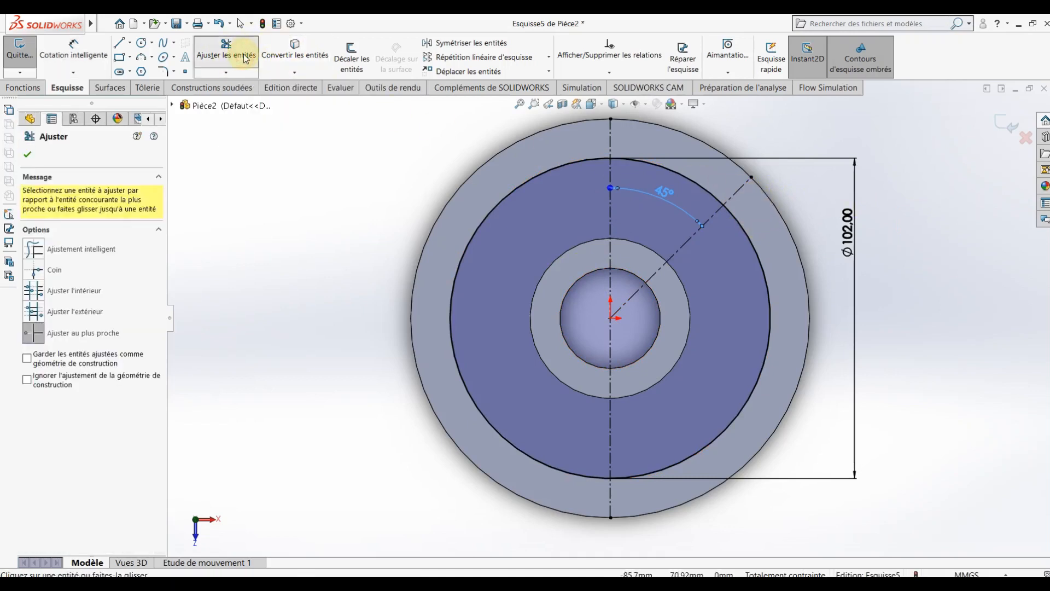
pyautogui.click(743, 188)
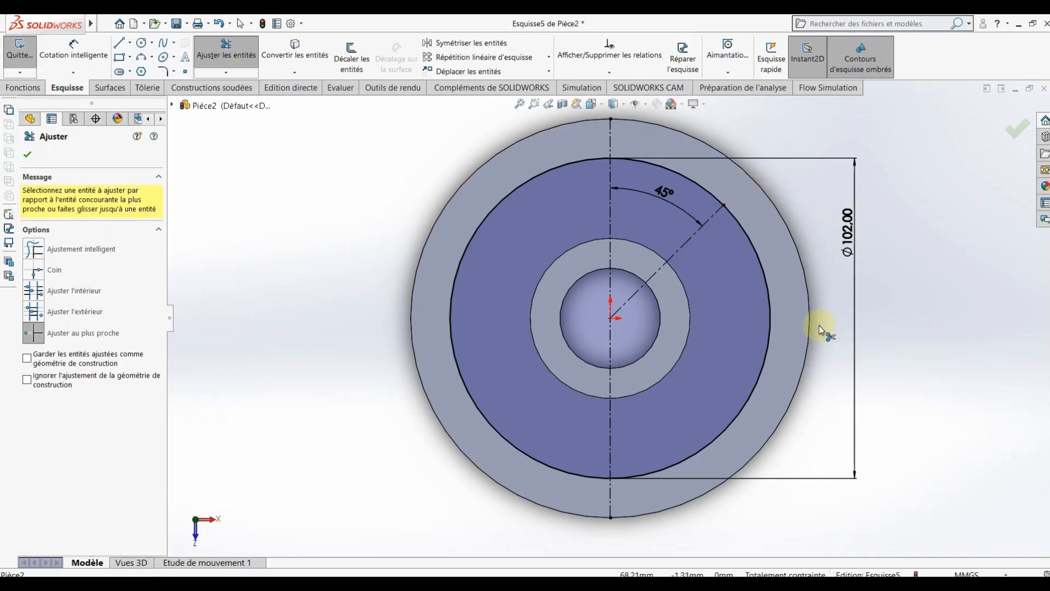
pyautogui.click(27, 155)
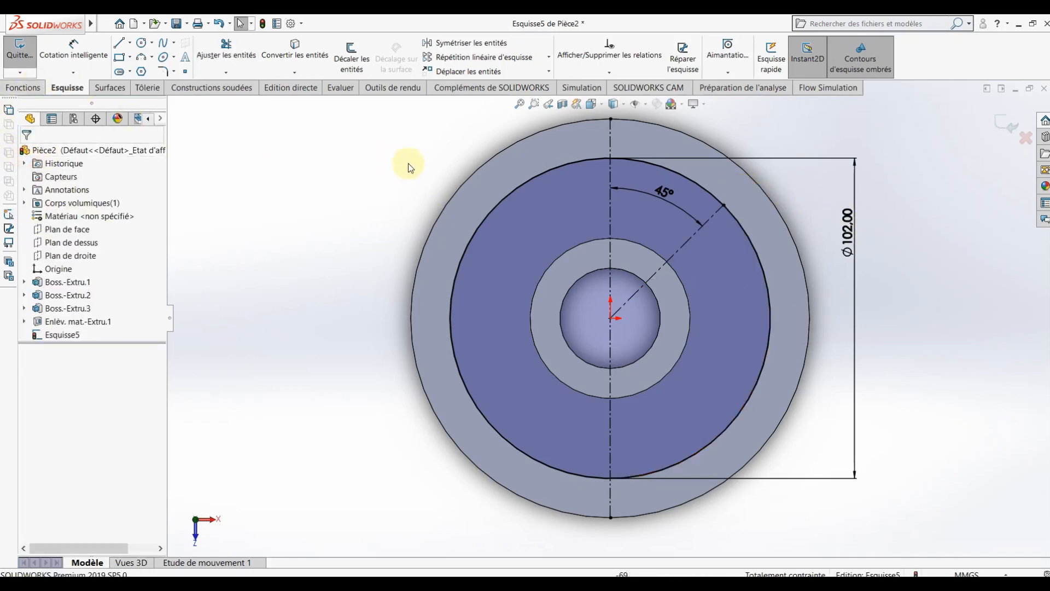
# Convert the 102 mm circle on the flange face to construction geometry.
pyautogui.click(501, 199)
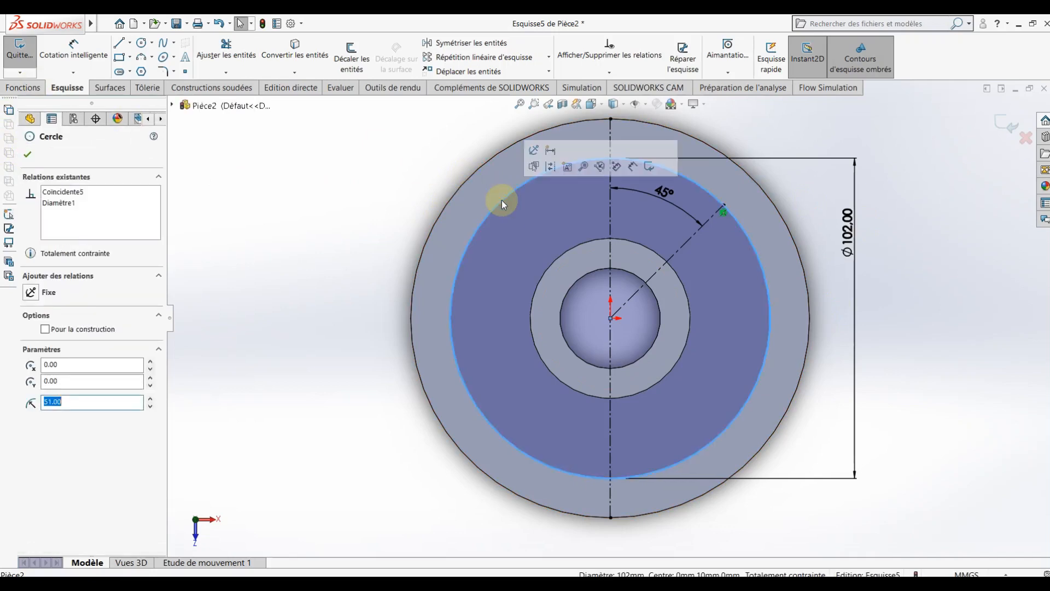
pyautogui.click(44, 329)
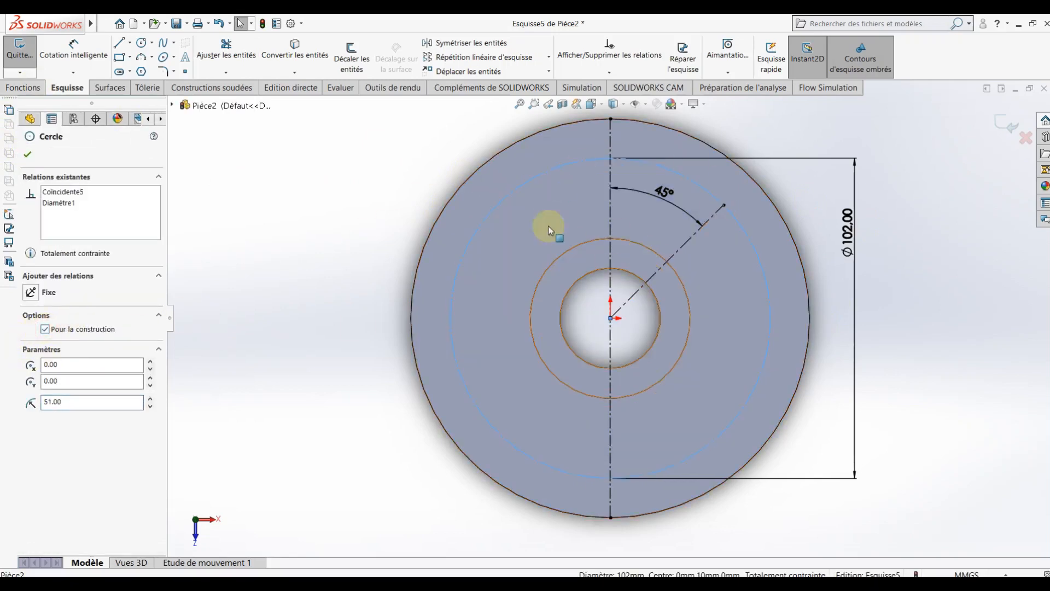
pyautogui.click(28, 154)
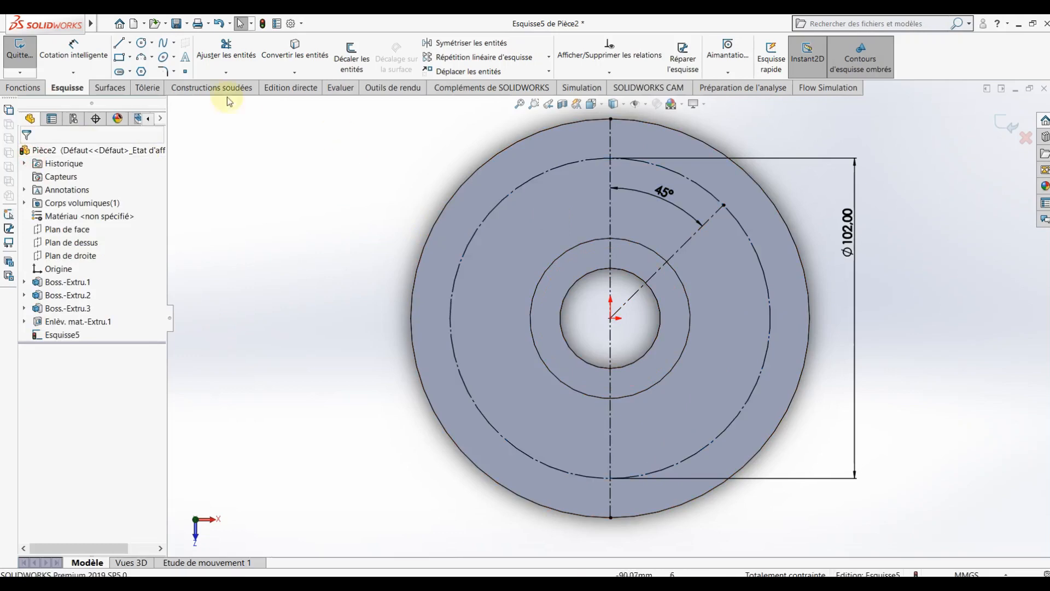
# Sketch a circle about 10 mm in diameter centred where the slanted construction line meets the 102 mm construction circle.
pyautogui.click(143, 44)
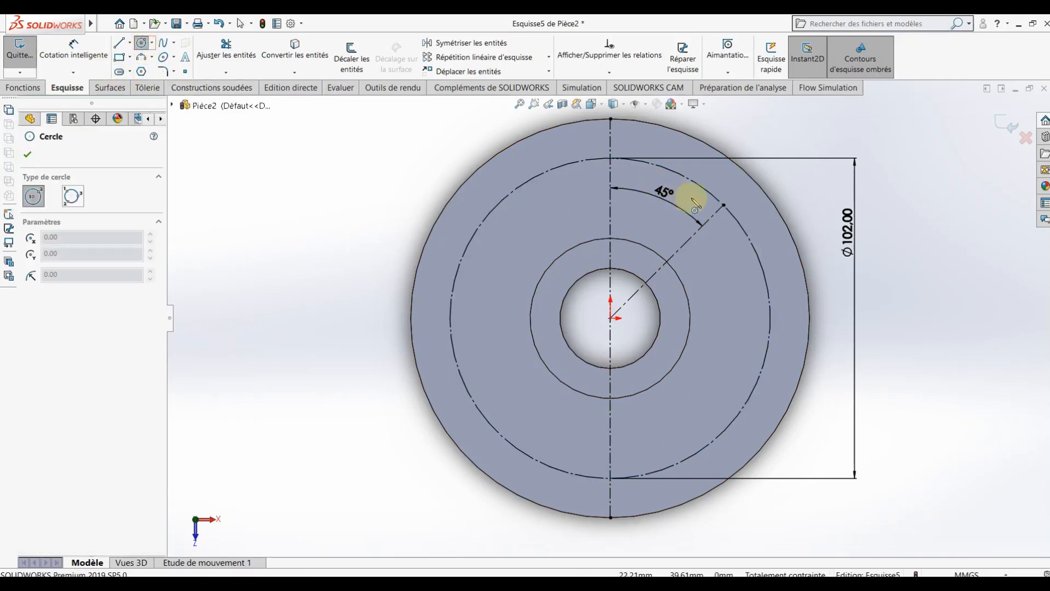
pyautogui.click(723, 205)
pyautogui.click(736, 216)
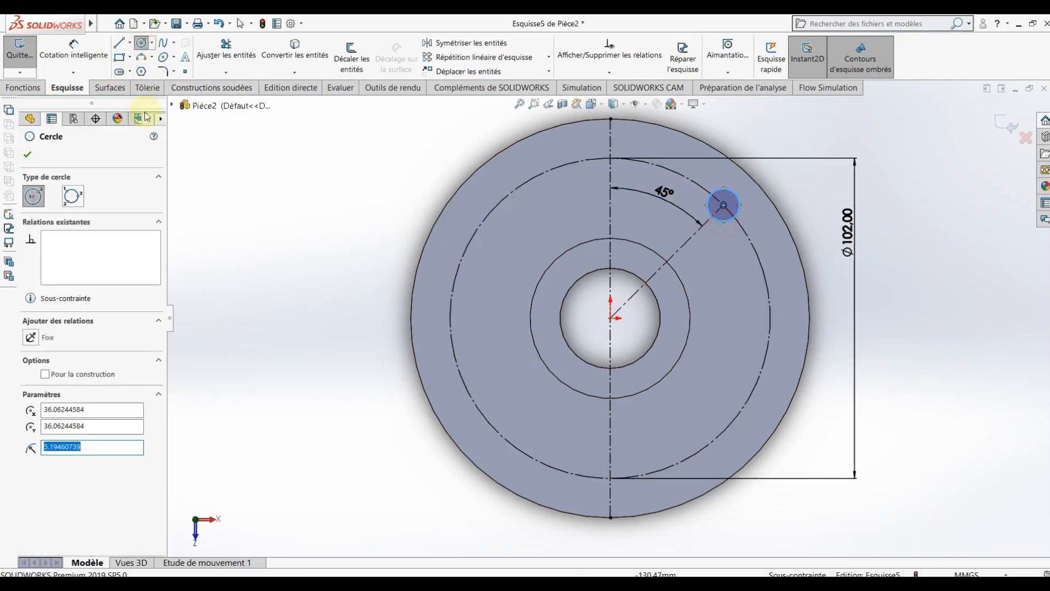
# Dimension the small hole circle's diameter to 12 mm.
pyautogui.click(84, 55)
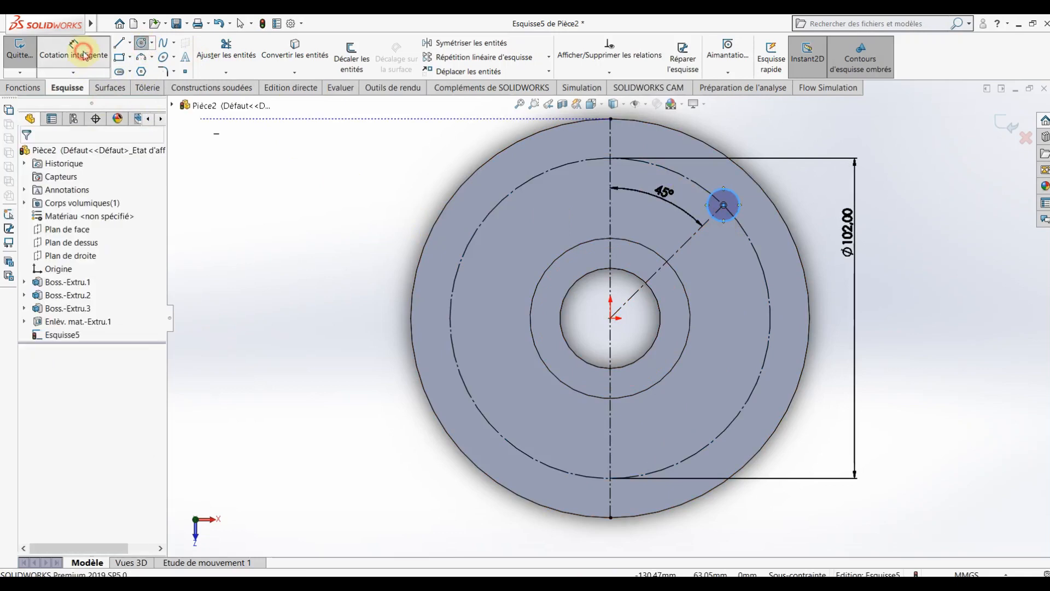
pyautogui.click(738, 203)
pyautogui.click(783, 144)
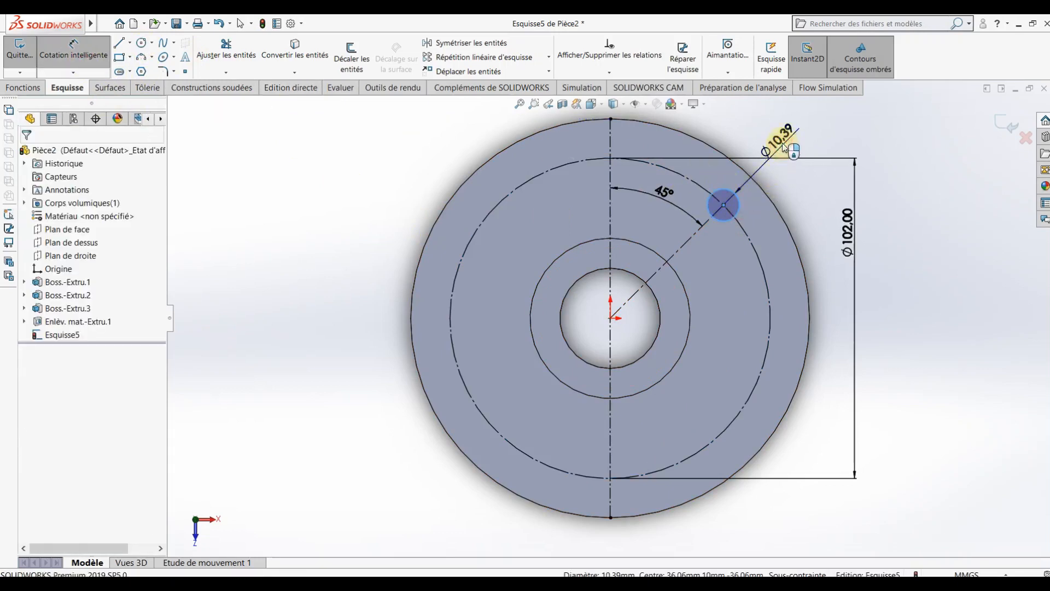
pyautogui.write('12')
pyautogui.press('Return')
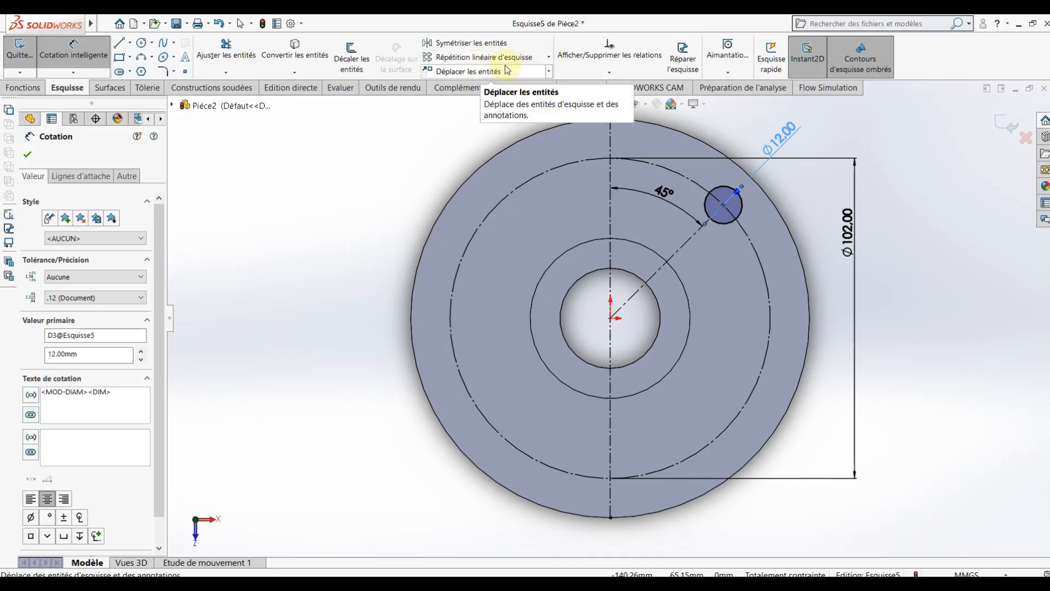
# Create a circular sketch pattern of the 12 mm circle around the origin with 4 equally spaced instances over 360°.
pyautogui.click(550, 60)
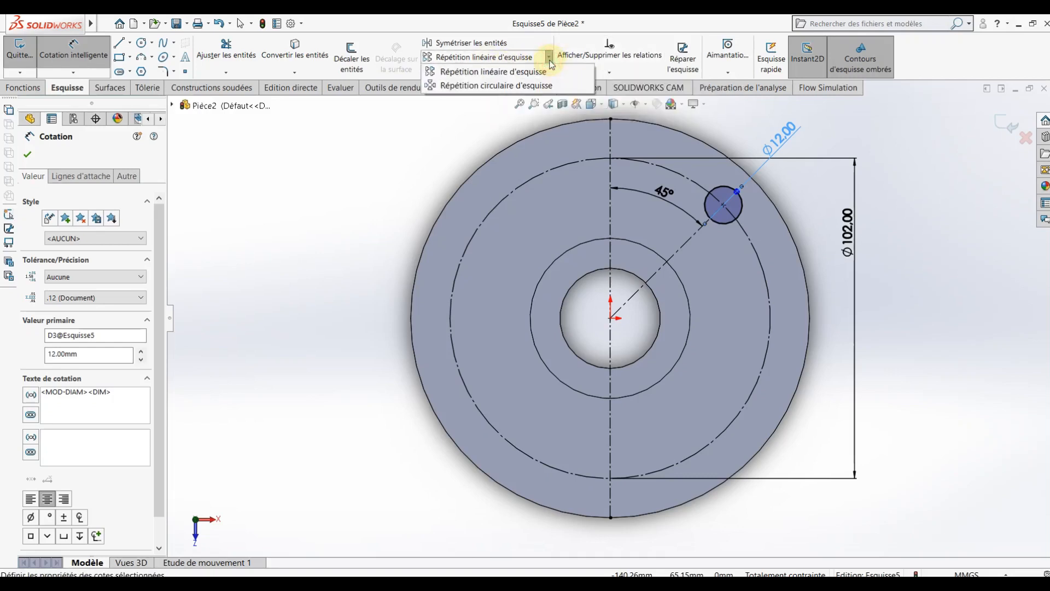
pyautogui.click(465, 88)
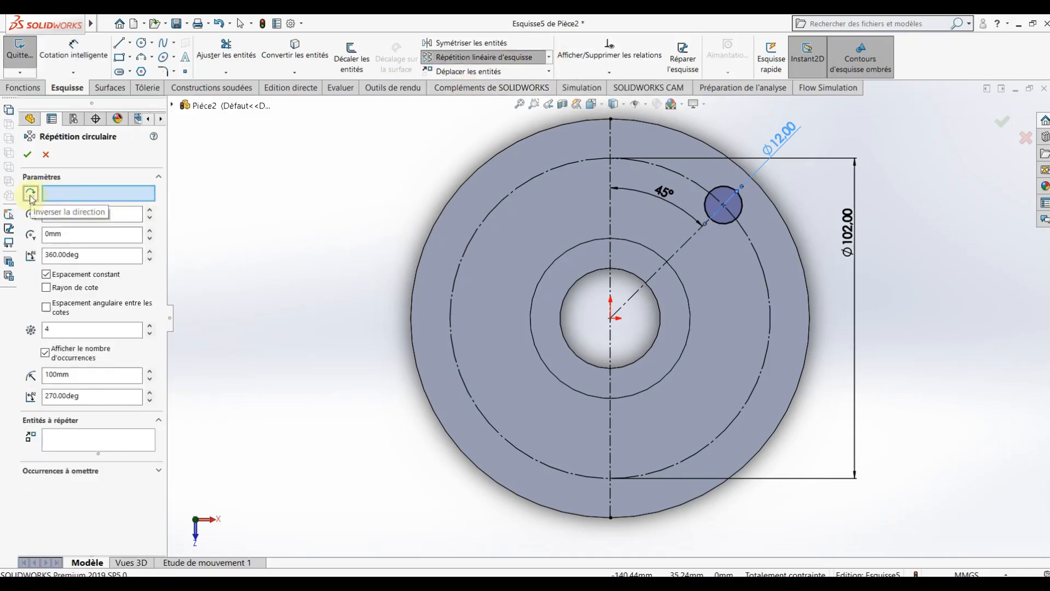
pyautogui.click(570, 169)
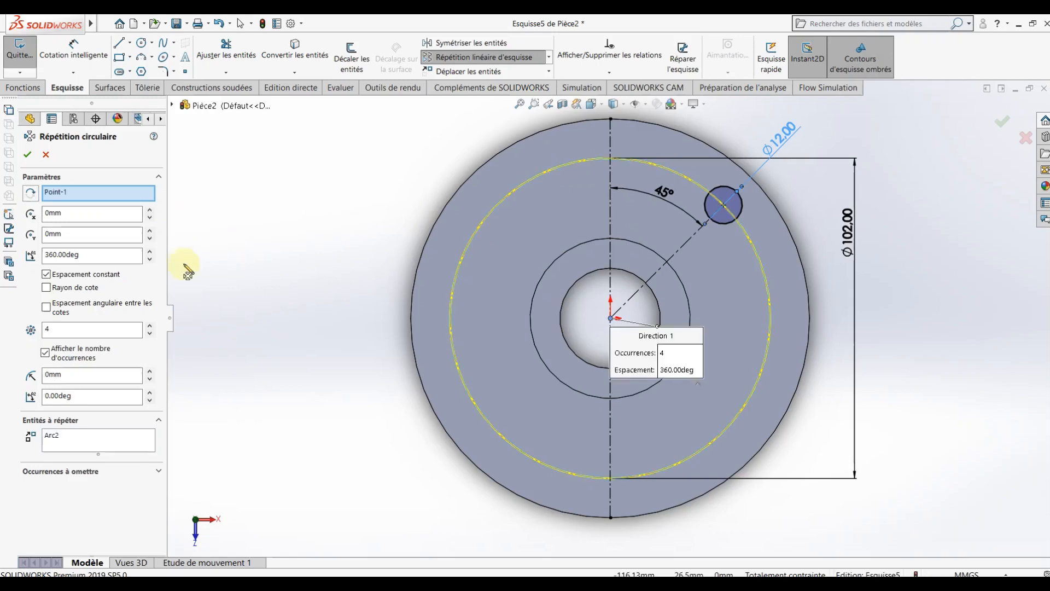
pyautogui.click(62, 441)
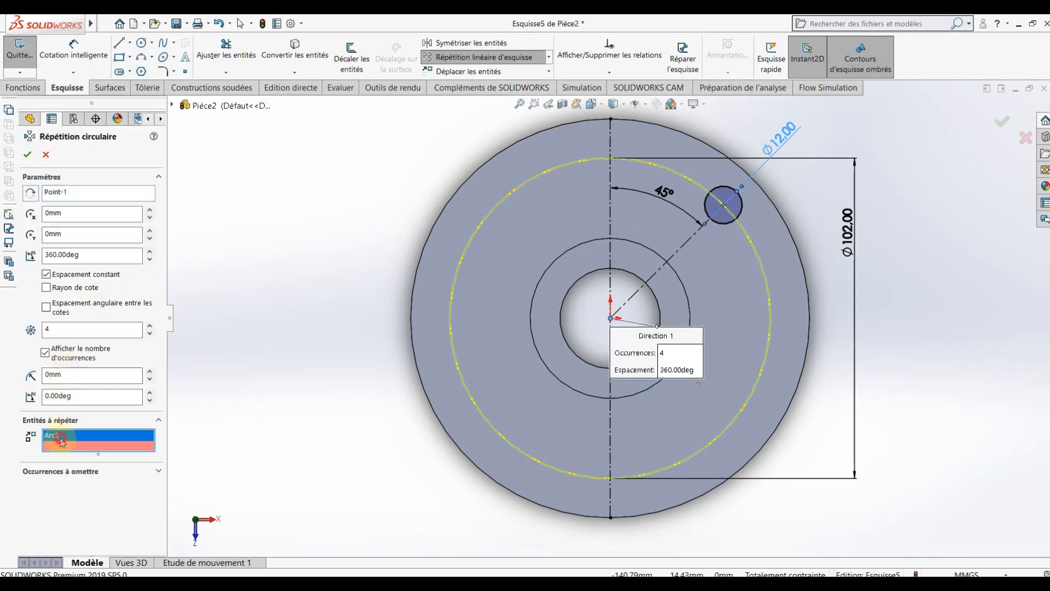
pyautogui.rightClick(61, 438)
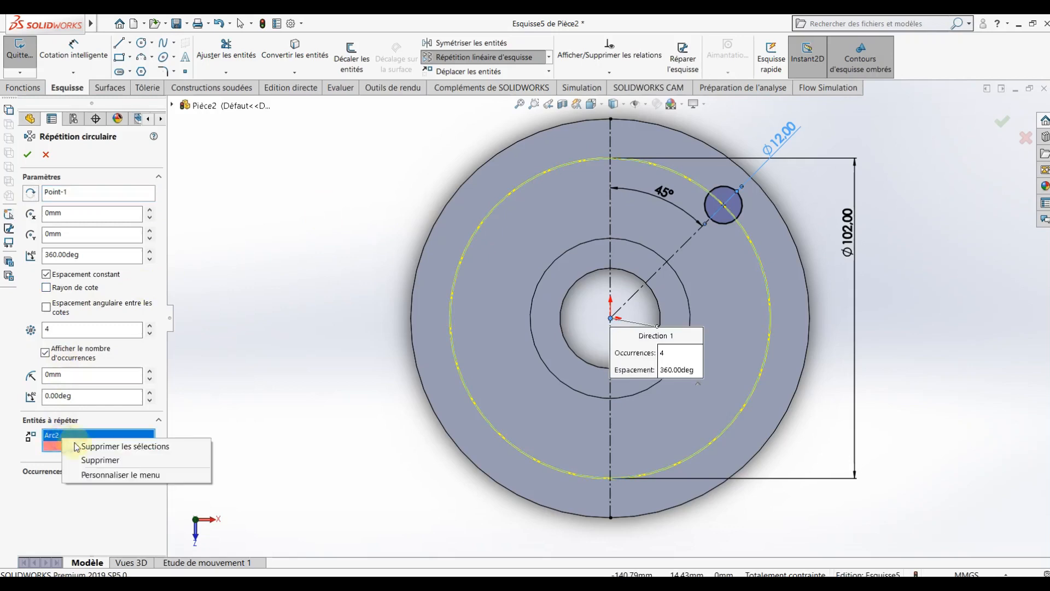
pyautogui.click(82, 444)
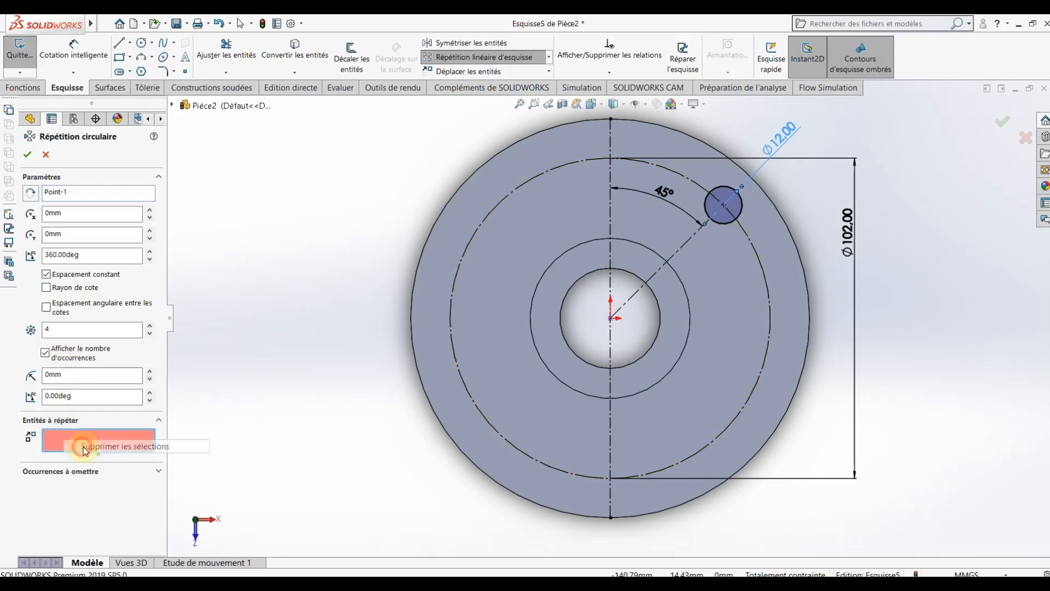
pyautogui.click(741, 216)
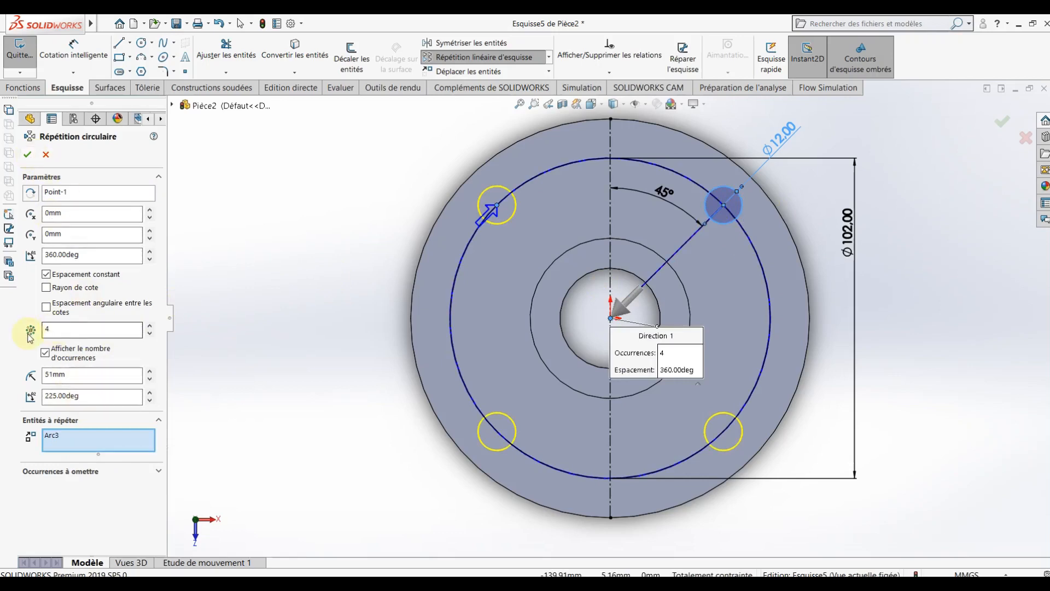
pyautogui.click(26, 156)
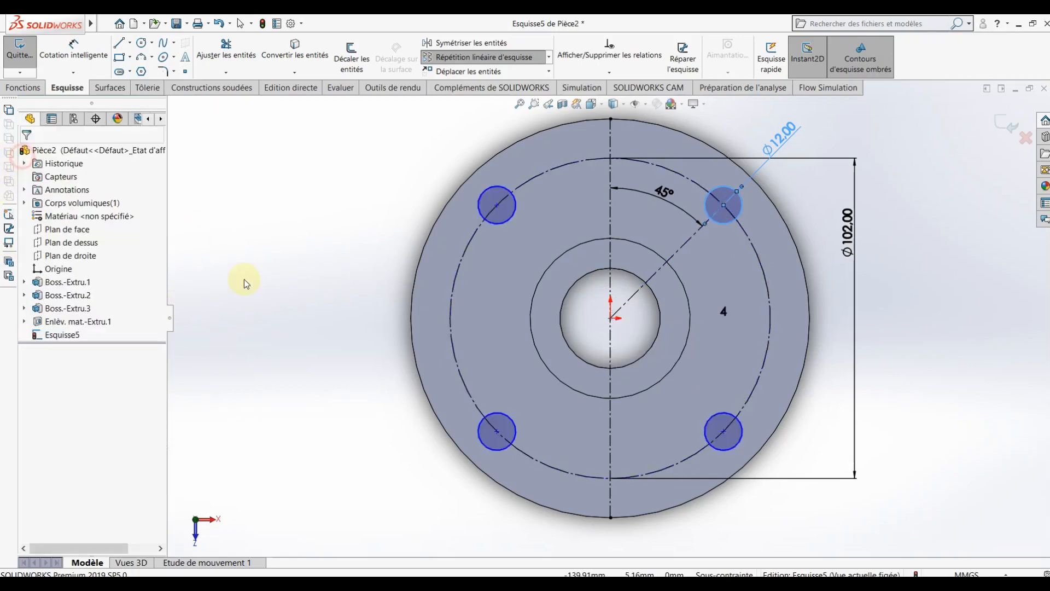
# Cut the four hole circles through the flange with a blind extruded cut 20 mm deep.
pyautogui.click(21, 87)
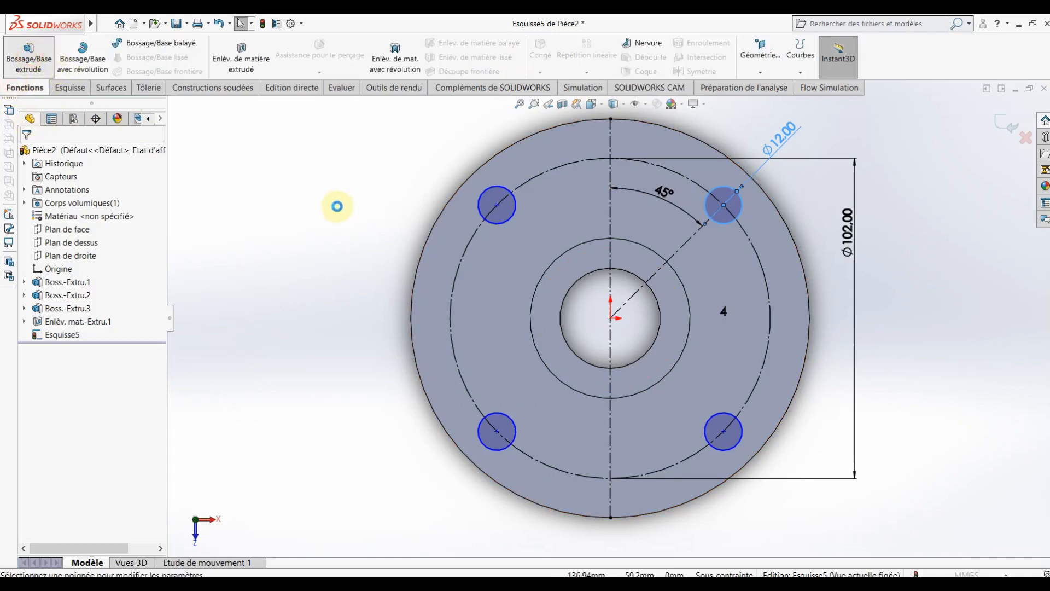
pyautogui.click(45, 155)
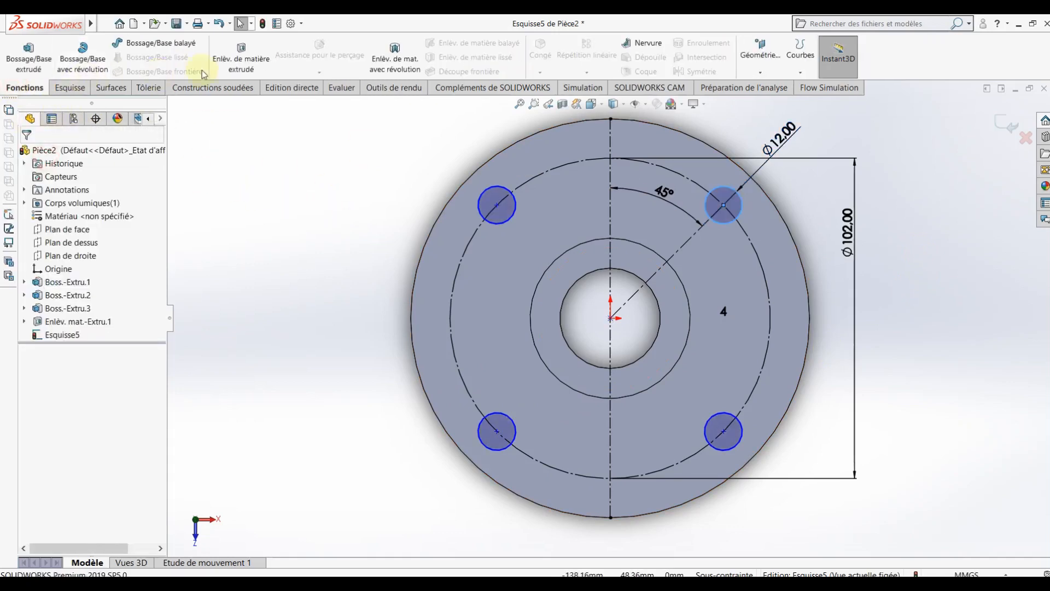
pyautogui.click(255, 69)
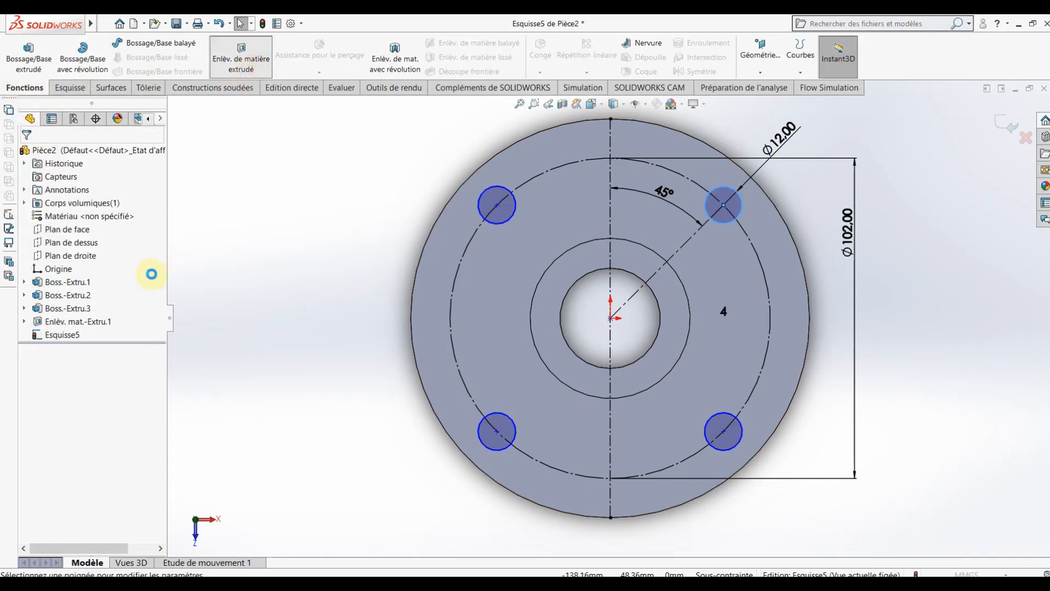
pyautogui.moveTo(375, 368); pyautogui.dragTo(400, 186, button='middle')
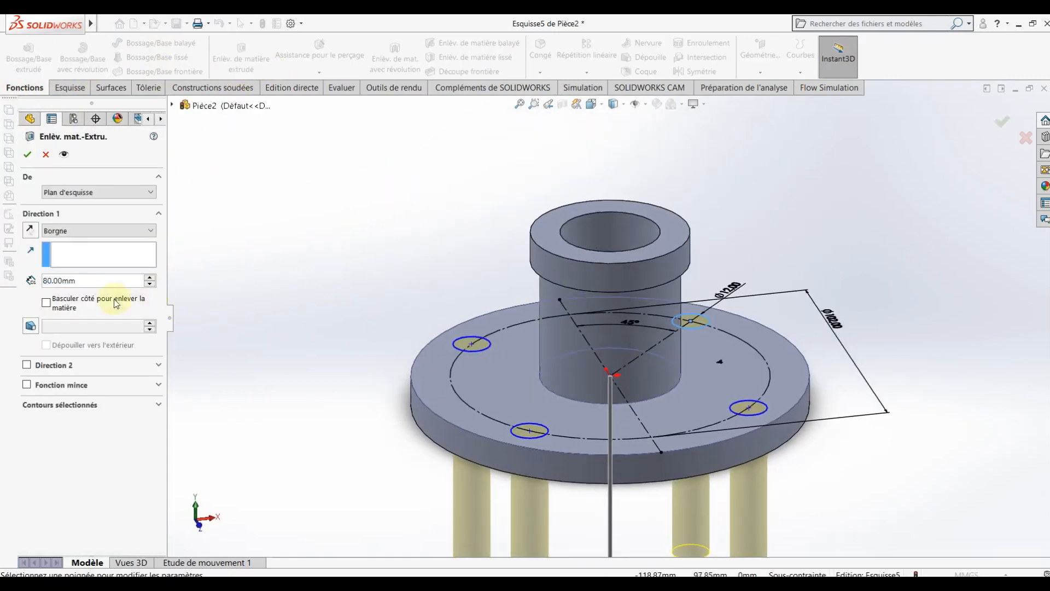
pyautogui.scroll(-6, 104, 280)
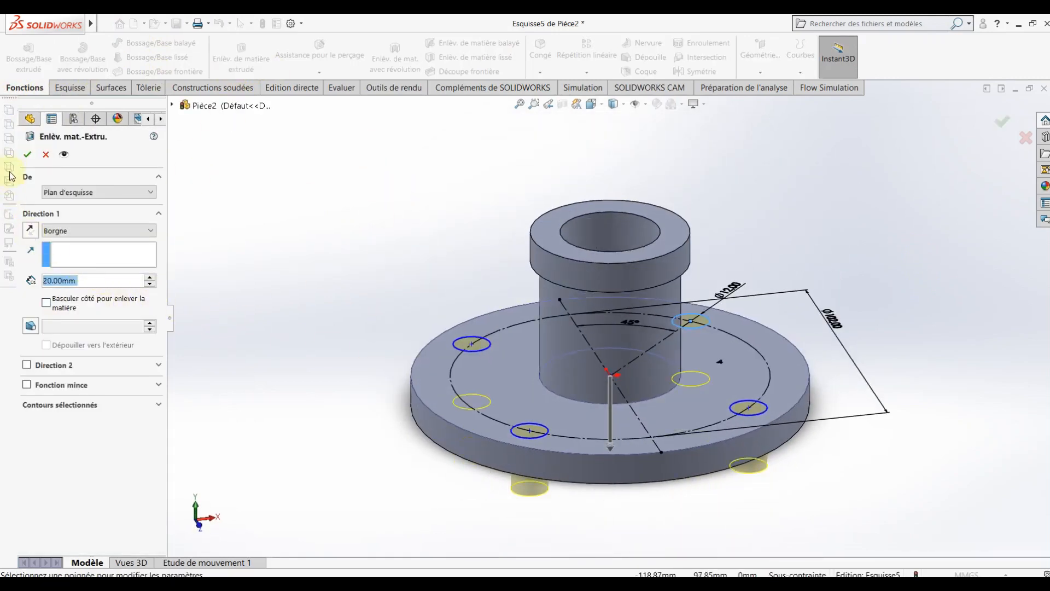
pyautogui.click(27, 155)
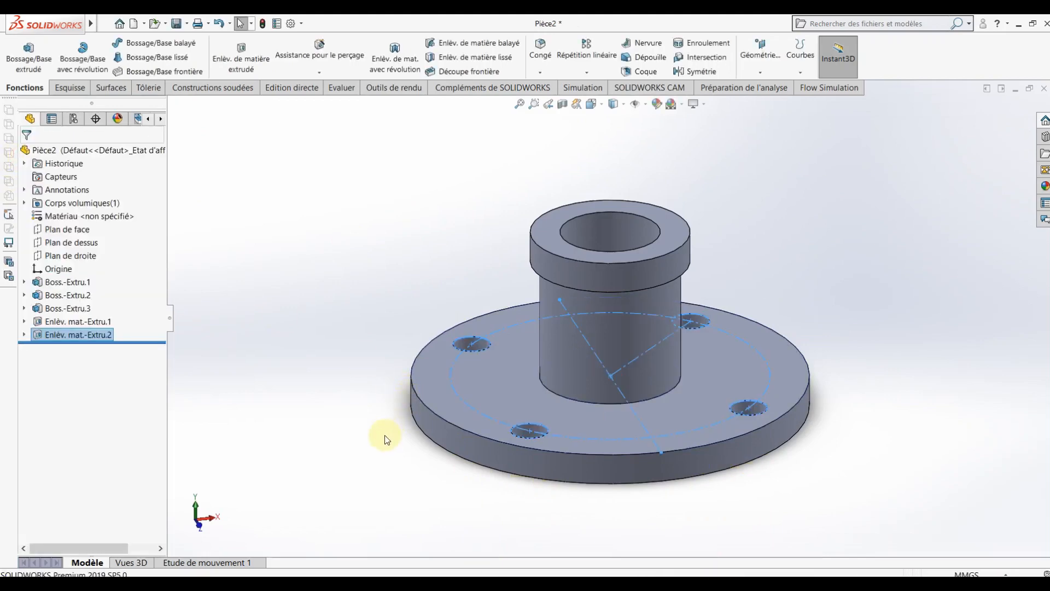
# Start a new sketch on the front plane (Plan de face) and orient the view to the front.
pyautogui.moveTo(478, 408); pyautogui.dragTo(363, 416, button='middle')
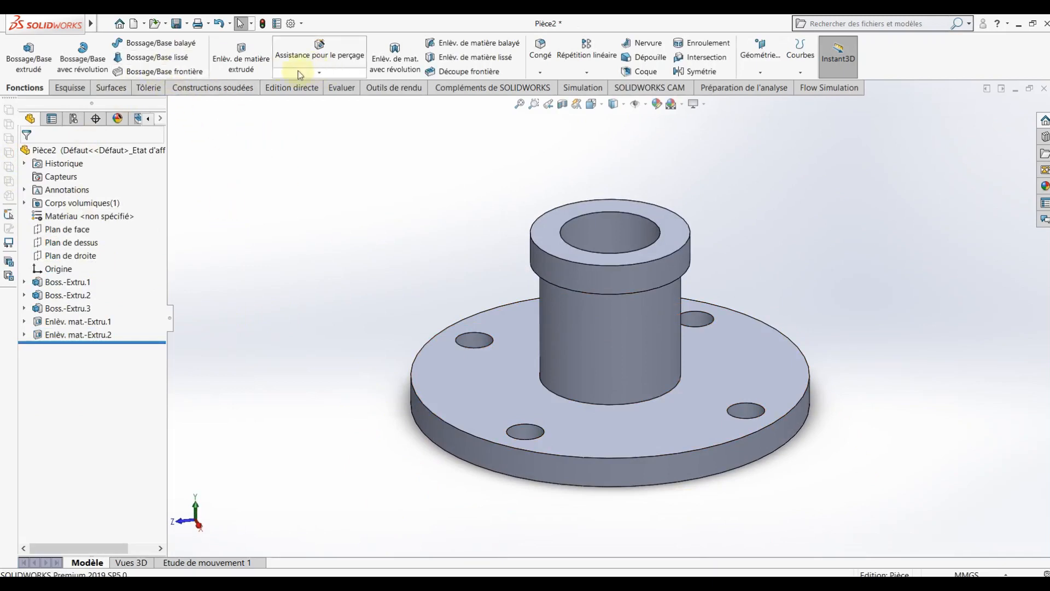
pyautogui.moveTo(557, 344); pyautogui.dragTo(588, 386, button='middle')
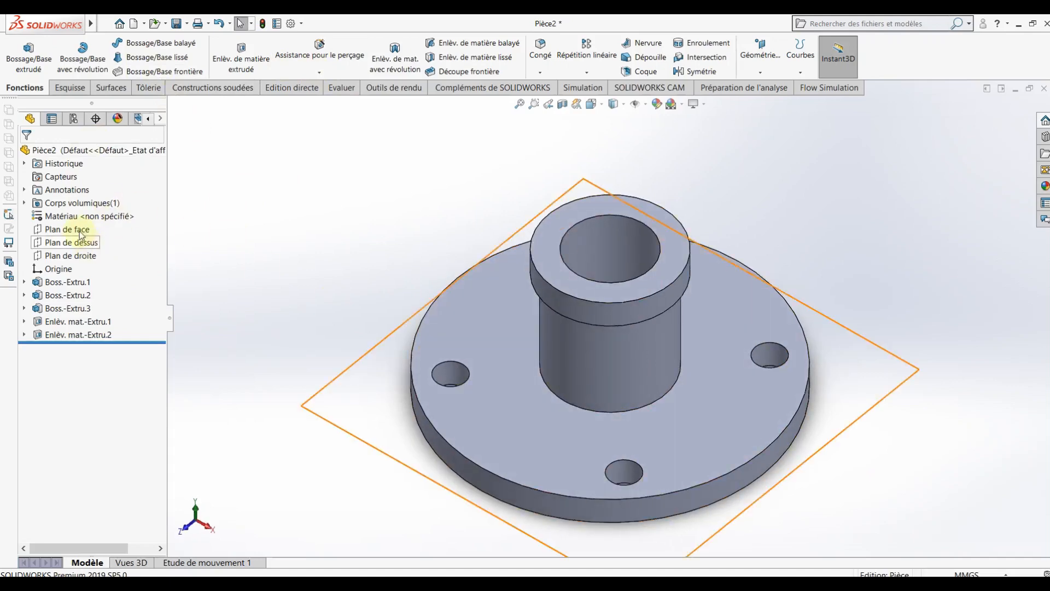
pyautogui.click(68, 229)
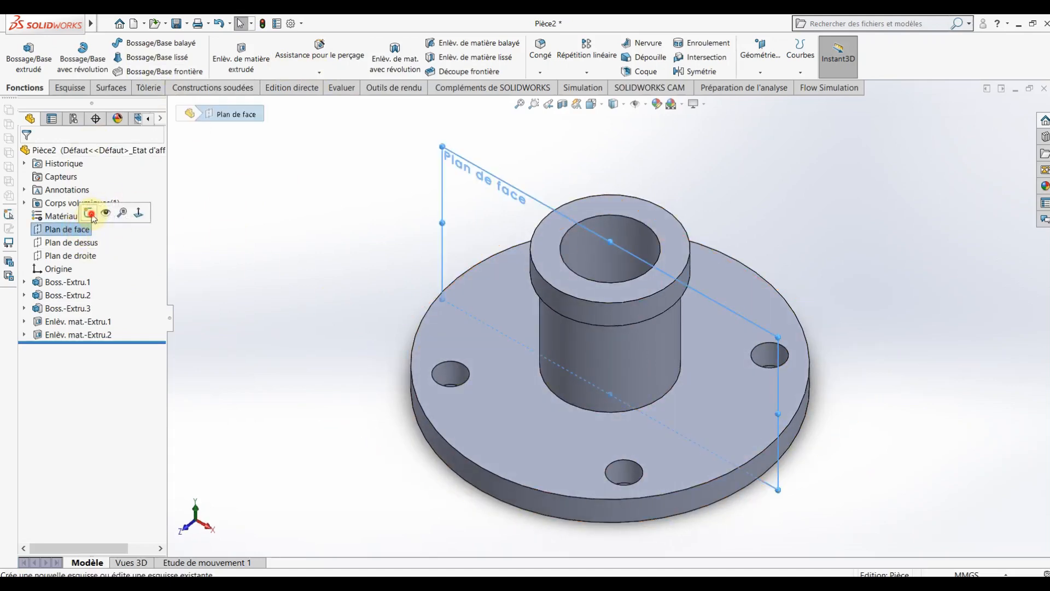
pyautogui.click(89, 214)
pyautogui.click(592, 104)
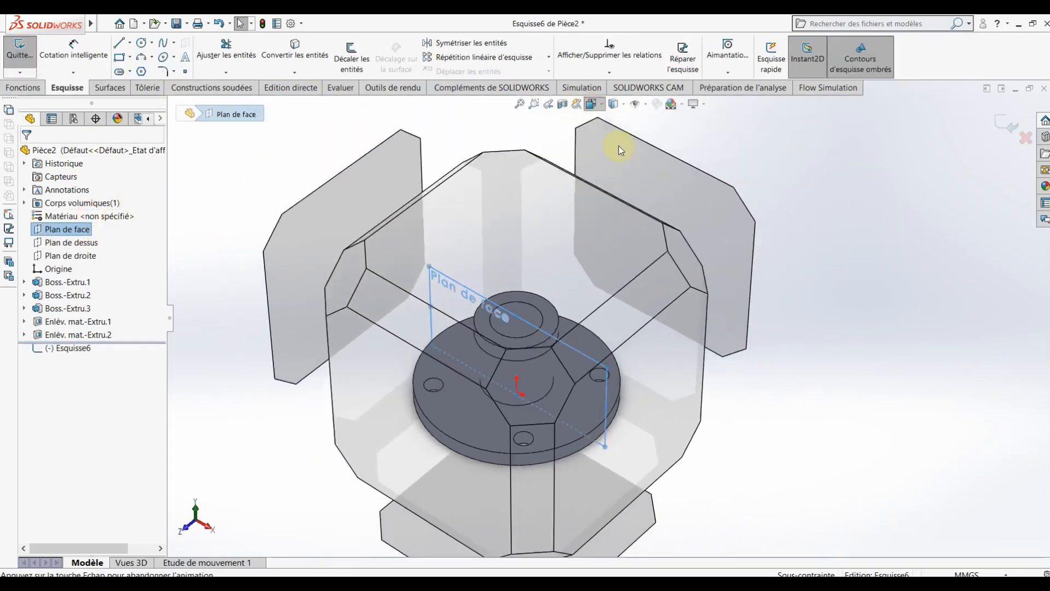
pyautogui.click(651, 171)
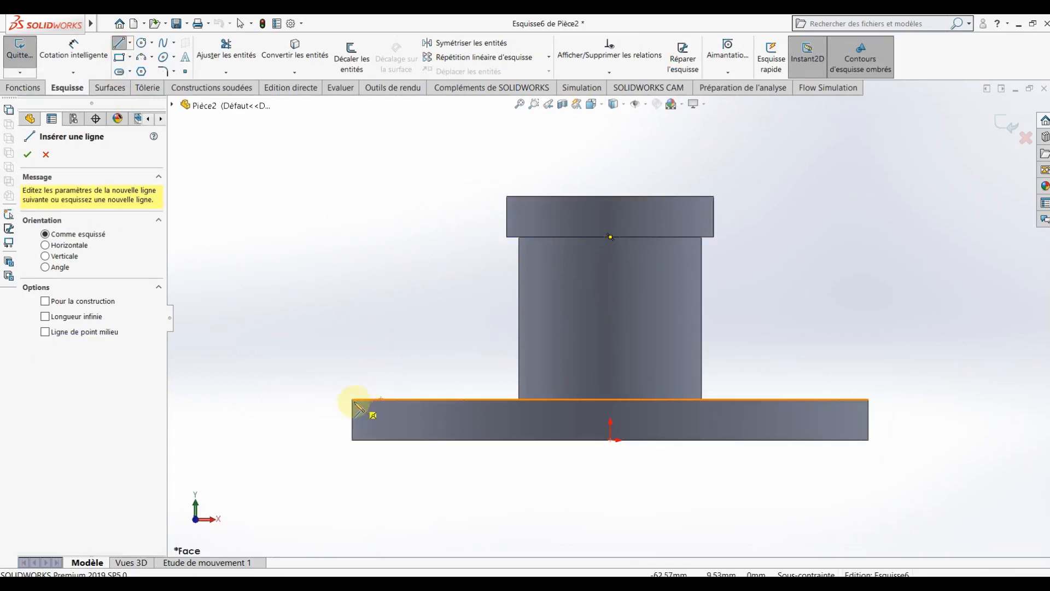
# Sketch a closed rib profile from the flange's upper outer corner to the collar's lower corner, inward to the hub, 40 mm down and 41 mm back.
pyautogui.click(352, 400)
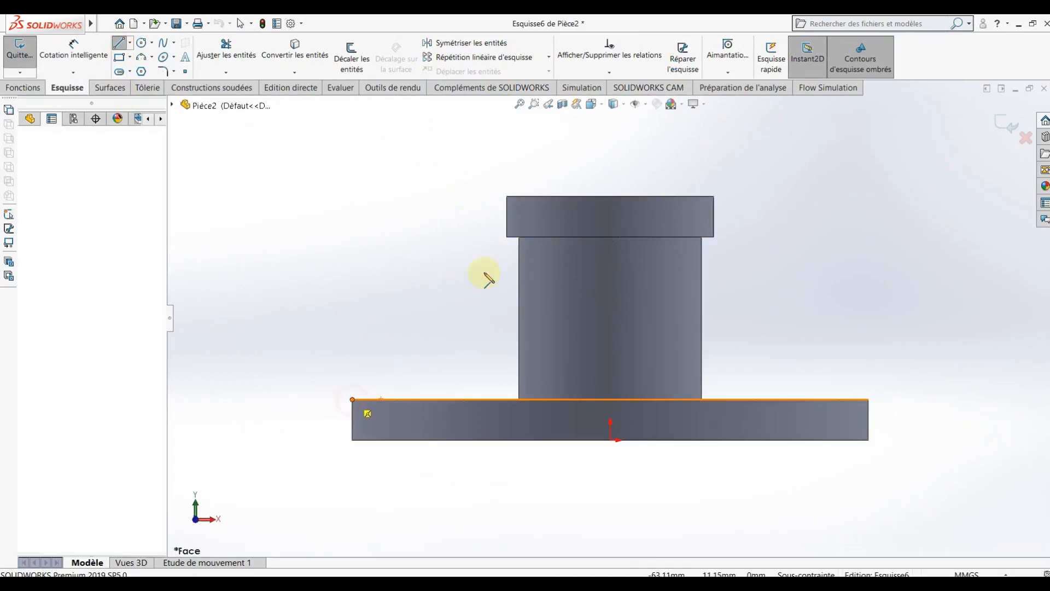
pyautogui.click(506, 237)
pyautogui.scroll(-5, 522, 241)
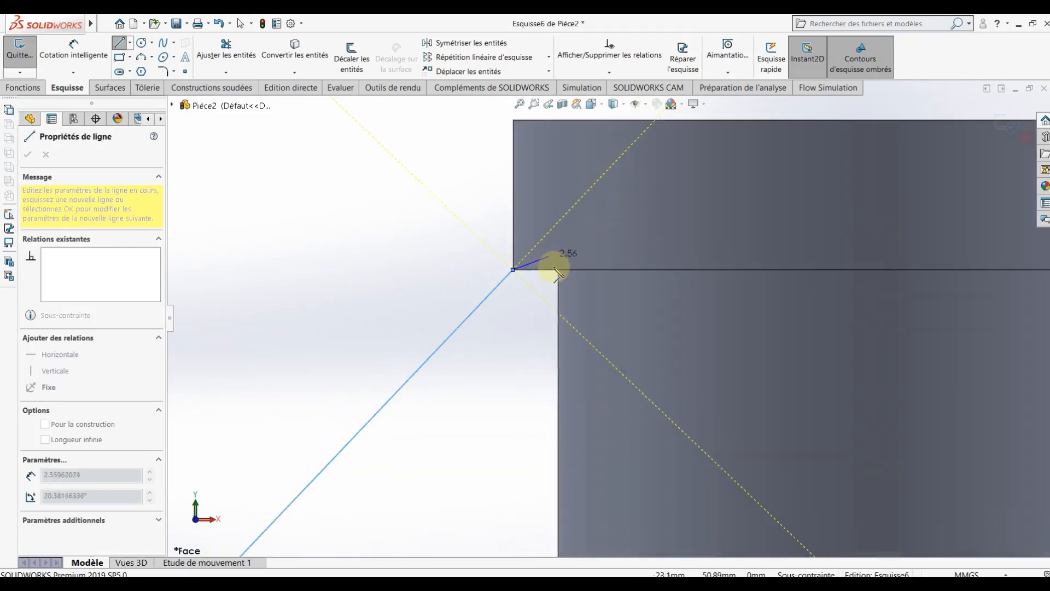
pyautogui.click(566, 279)
pyautogui.scroll(5, 567, 290)
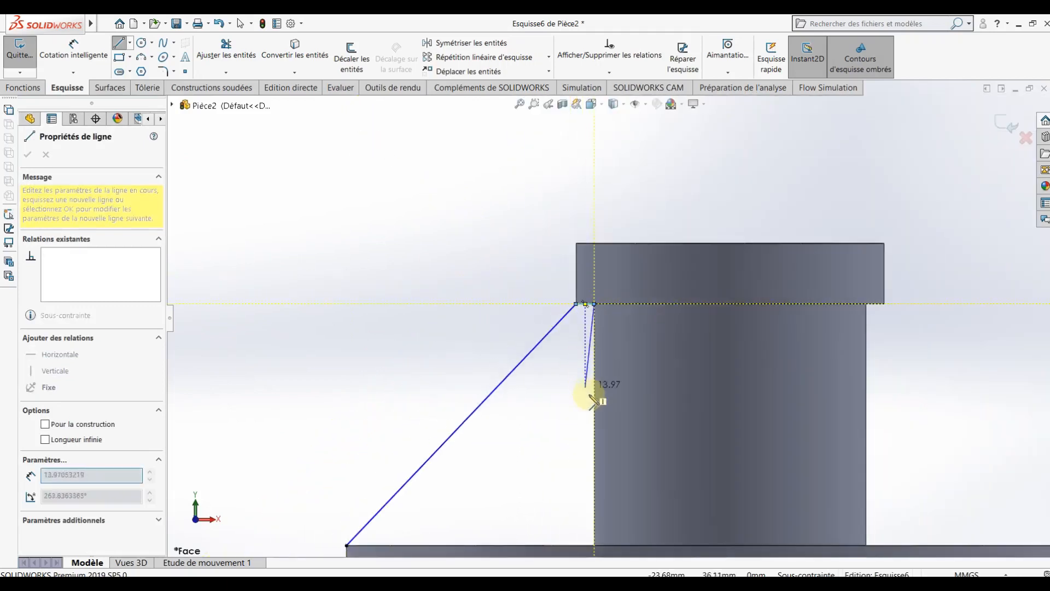
pyautogui.click(600, 476)
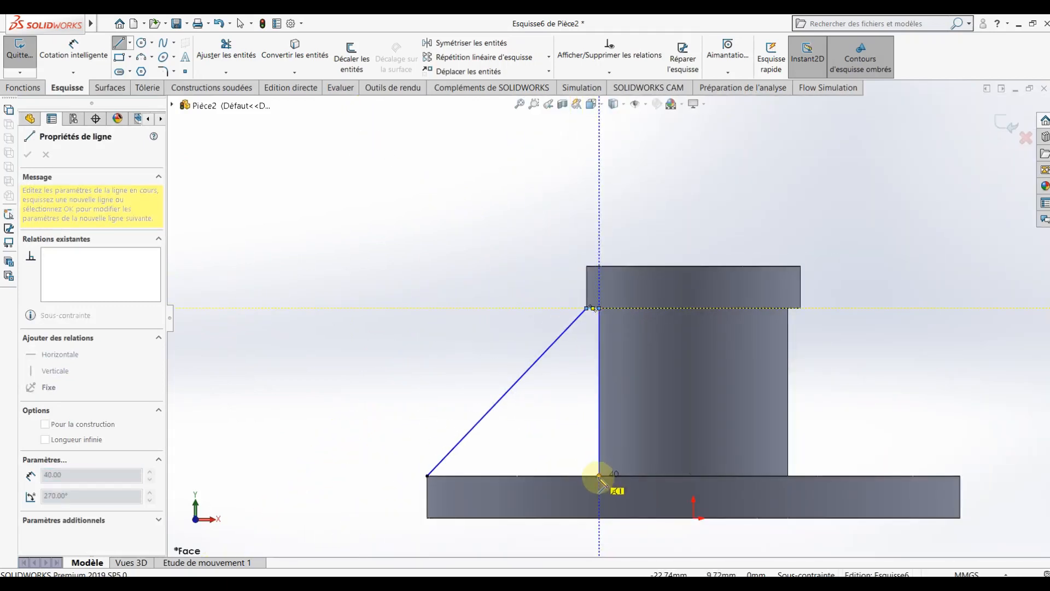
pyautogui.click(427, 477)
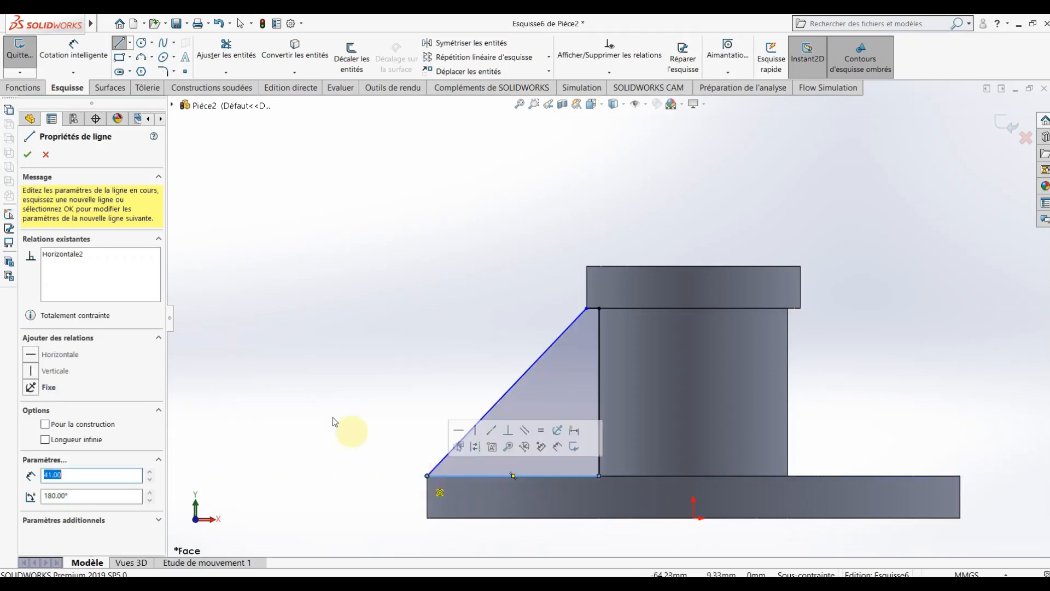
# Extrude the triangular rib profile 8 mm thick with the Plan milieu end condition, without merging it into the hub.
pyautogui.click(20, 161)
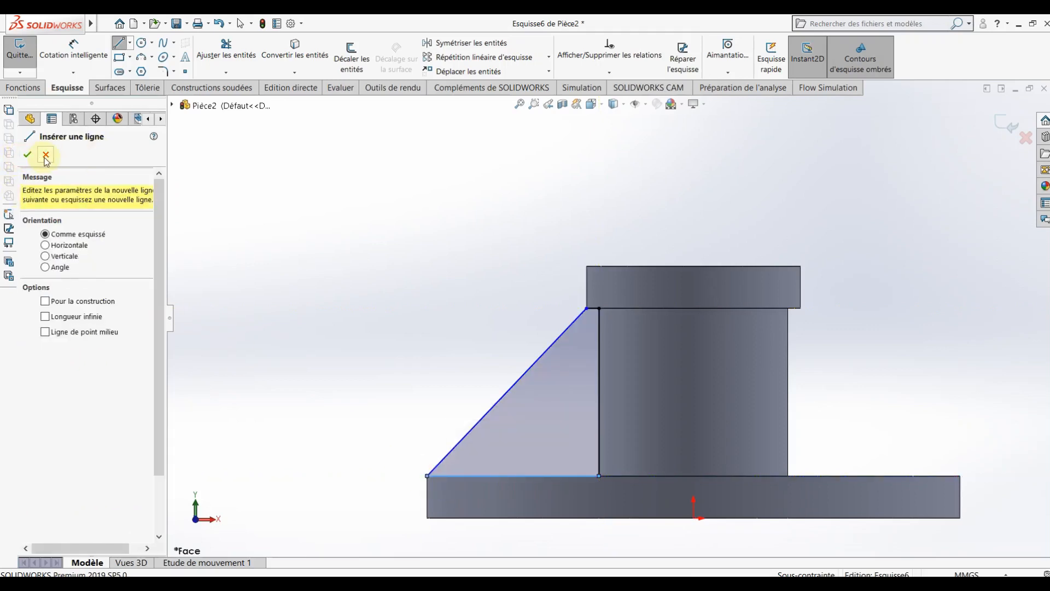
pyautogui.click(46, 155)
pyautogui.moveTo(421, 206); pyautogui.dragTo(506, 347, button='middle')
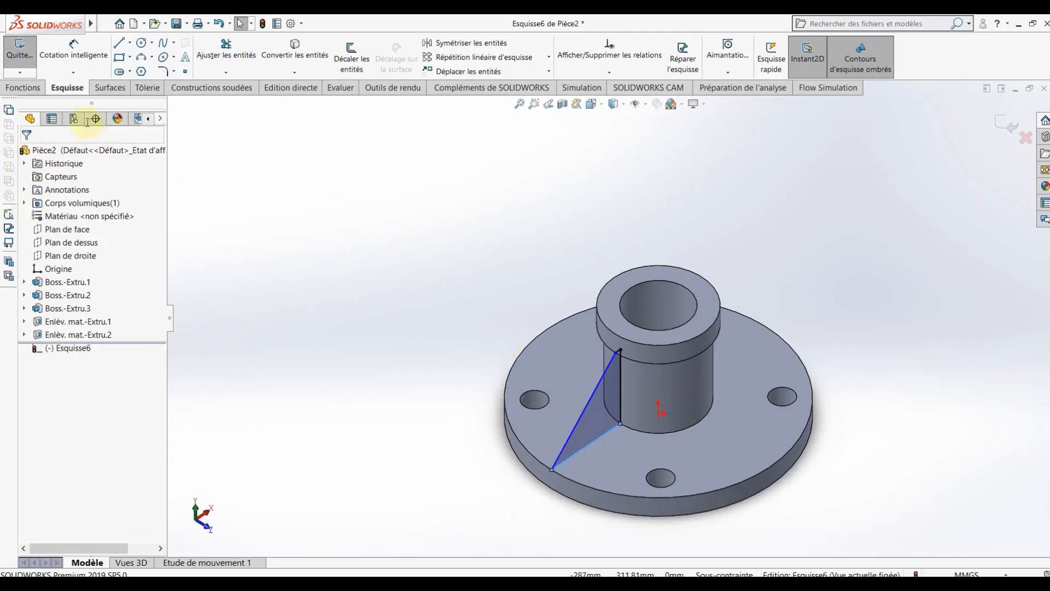
pyautogui.click(25, 88)
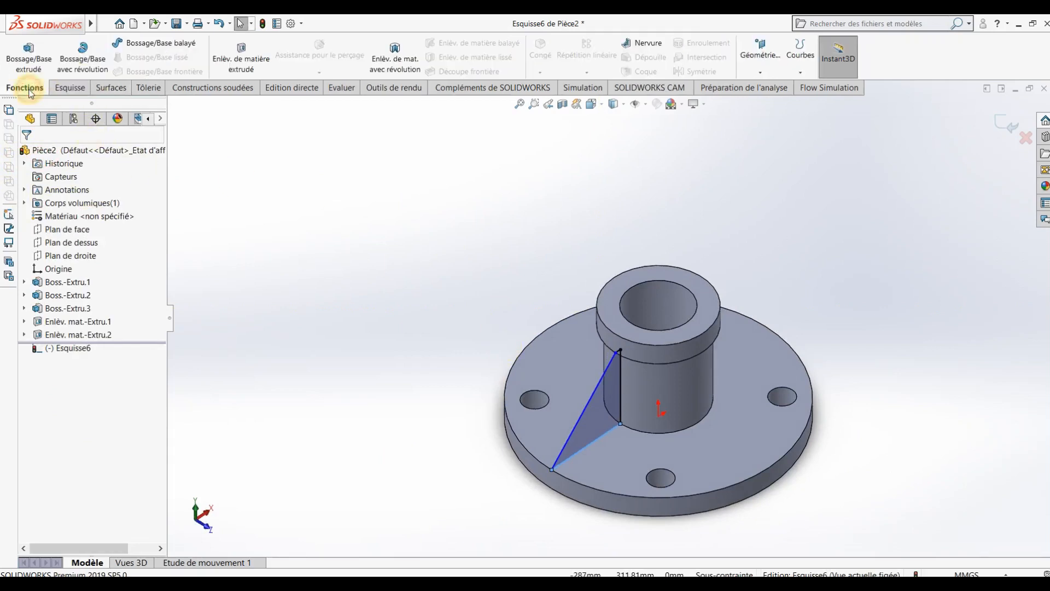
pyautogui.click(28, 55)
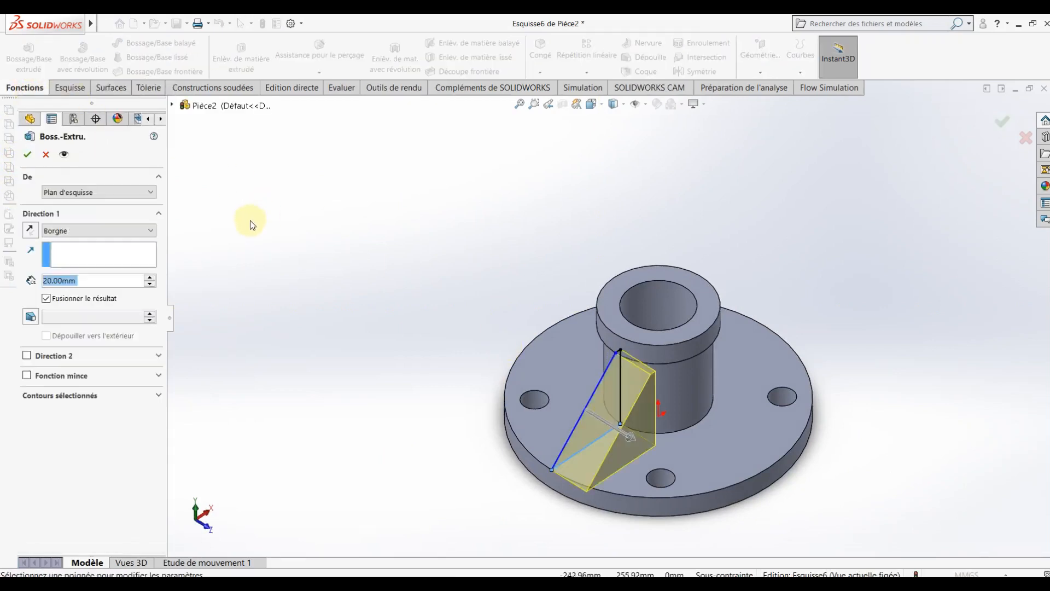
pyautogui.click(77, 230)
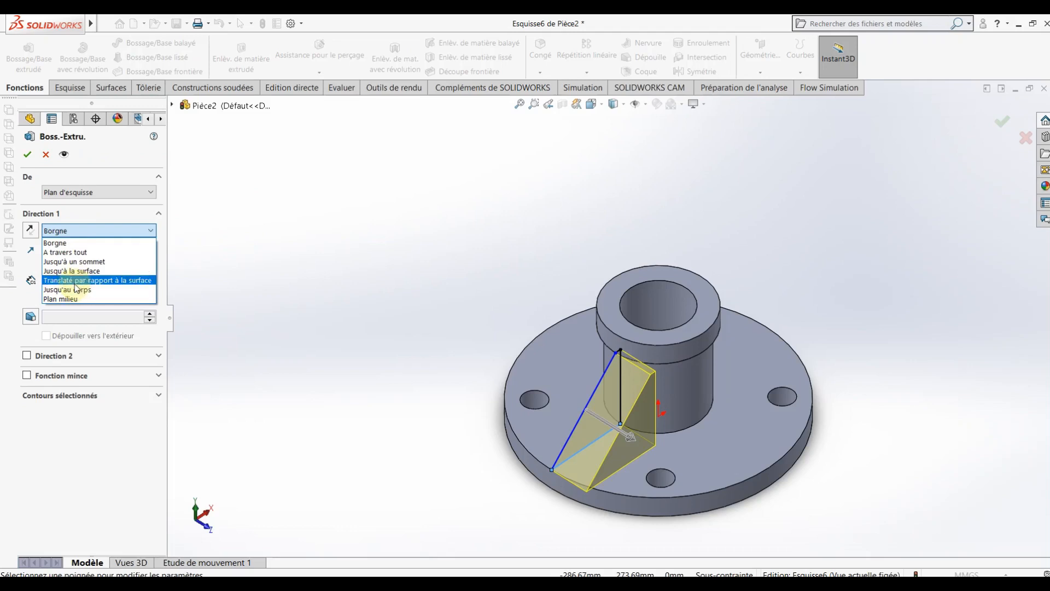
pyautogui.click(76, 299)
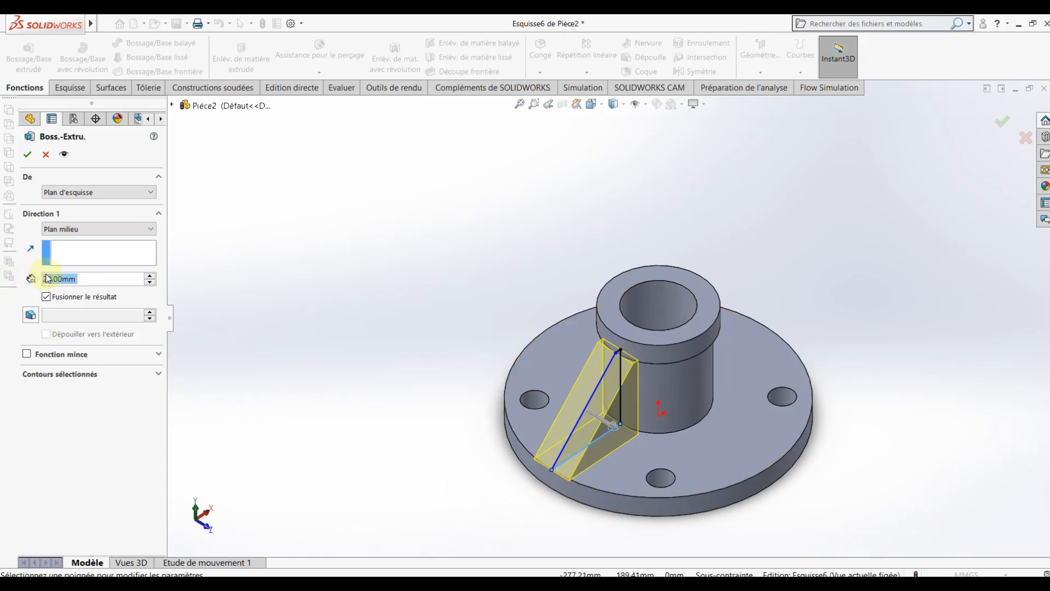
pyautogui.write('8')
pyautogui.press('Return')
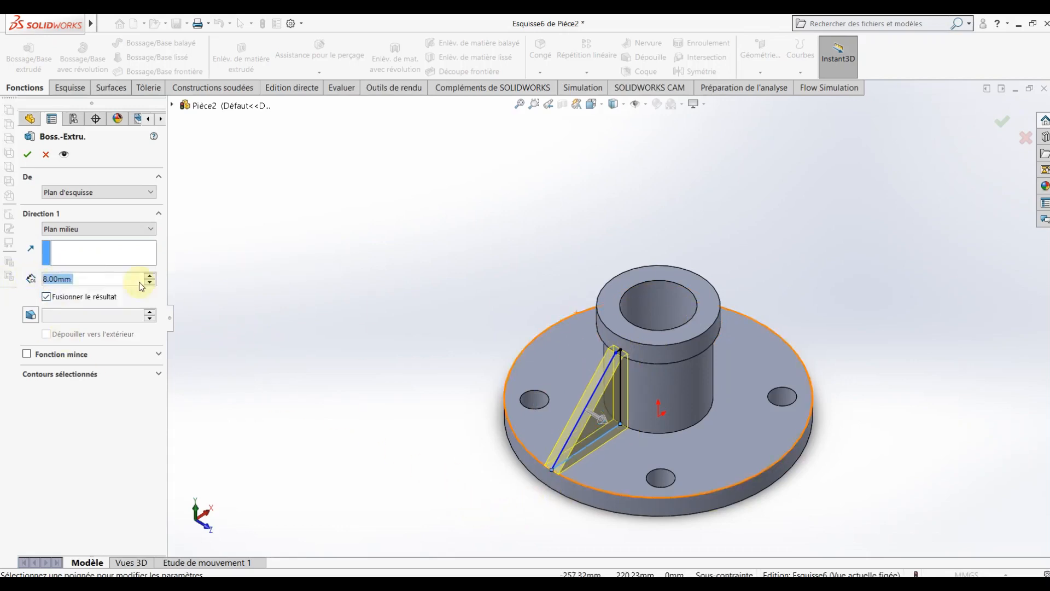
pyautogui.scroll(-5, 551, 480)
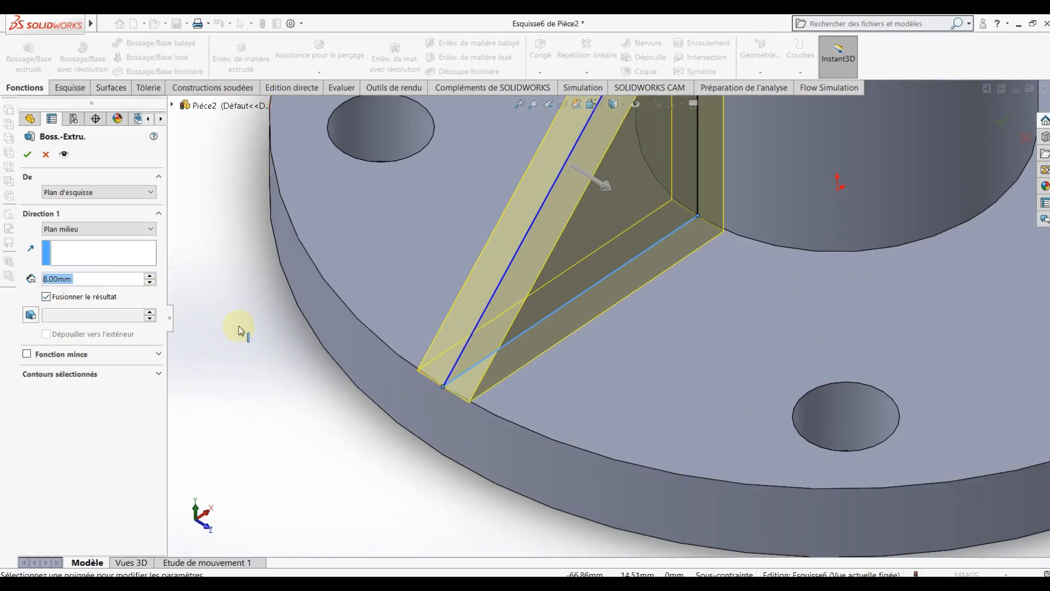
pyautogui.scroll(6, 586, 364)
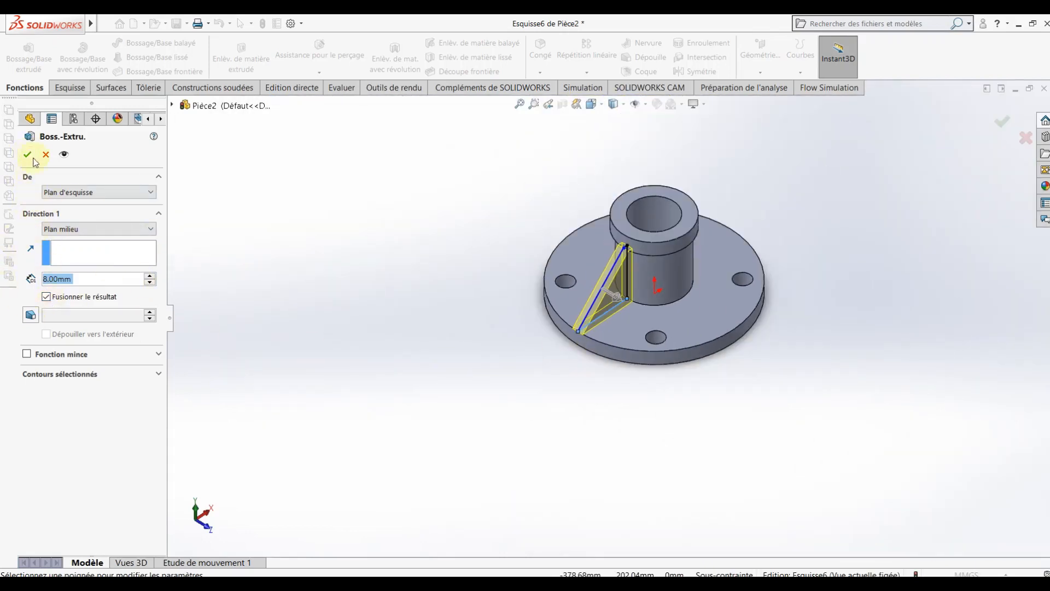
pyautogui.click(28, 155)
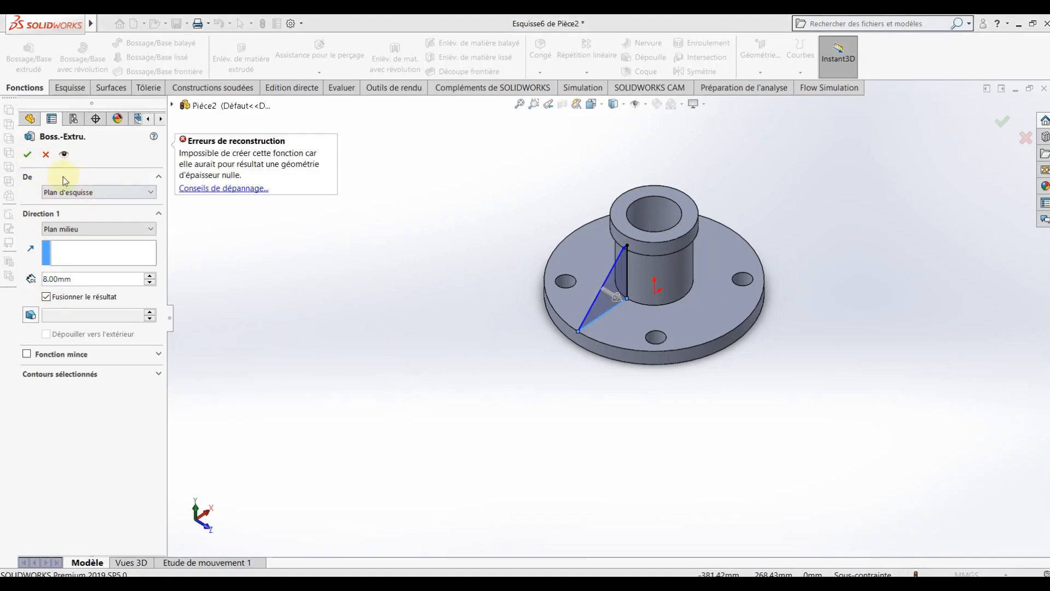
pyautogui.click(46, 297)
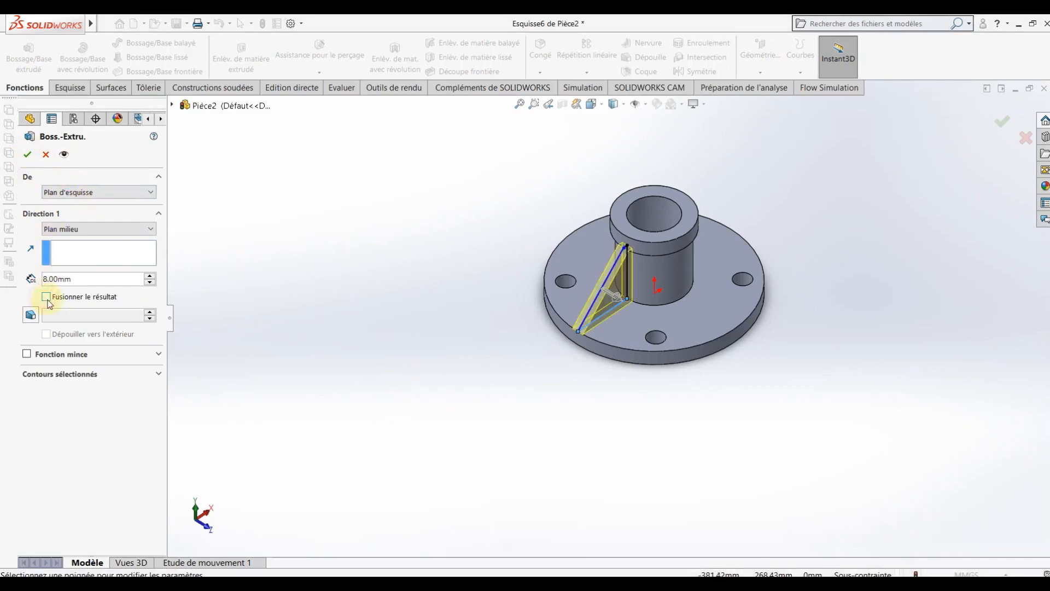
pyautogui.click(29, 155)
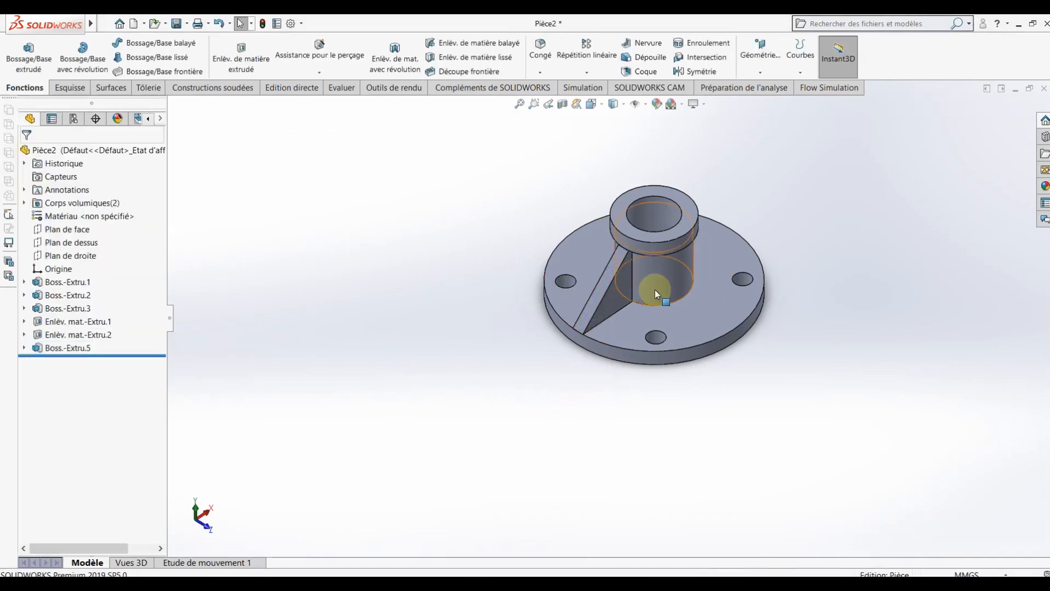
# Create a circular pattern of the rib body about the flange's outer edge, with 4 equally spaced instances over 360°.
pyautogui.moveTo(654, 290); pyautogui.dragTo(673, 321, button='middle')
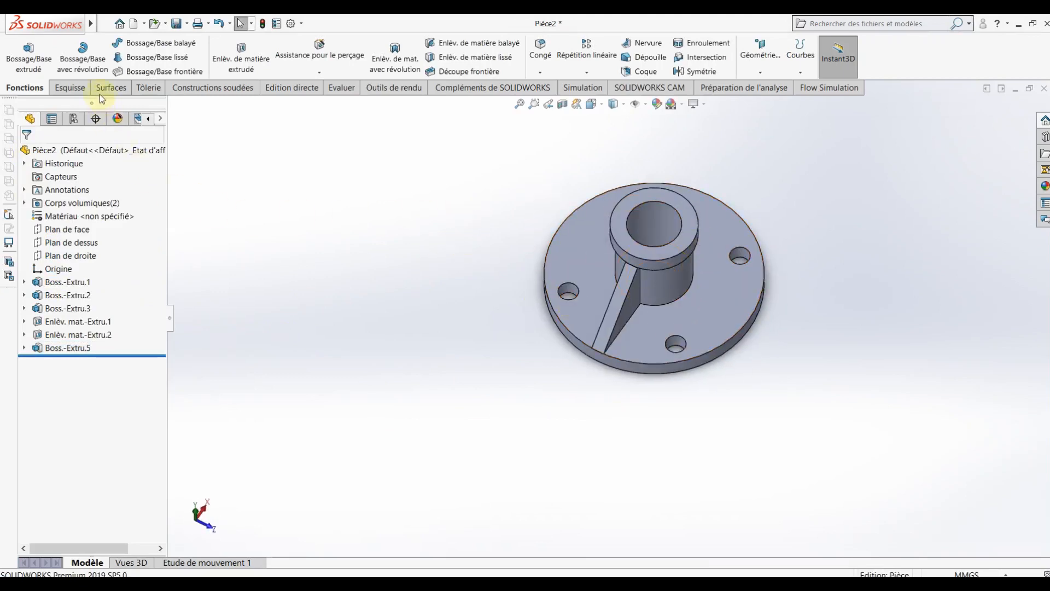
pyautogui.click(590, 75)
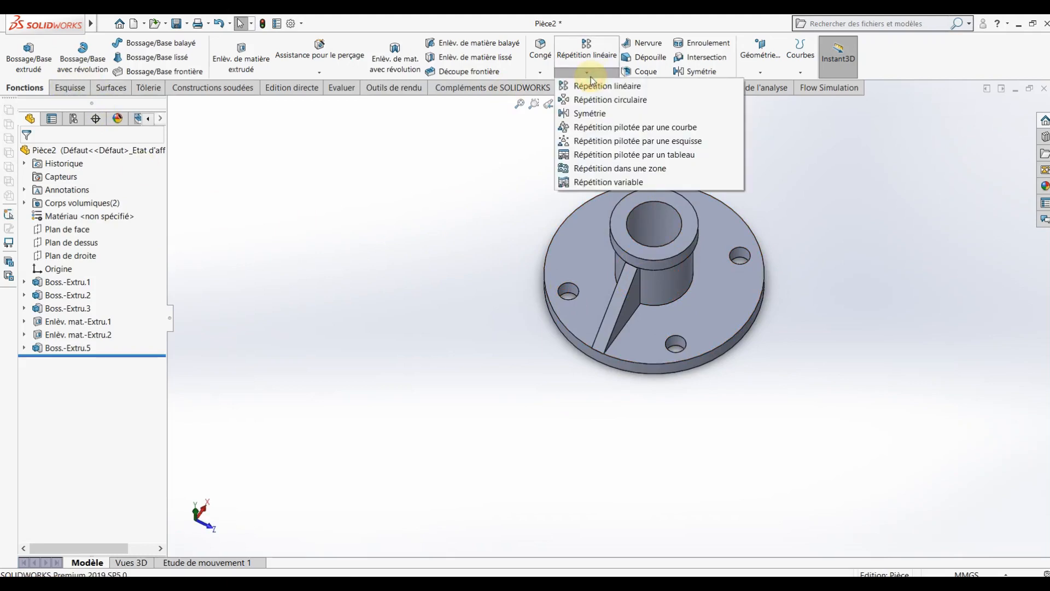
pyautogui.click(596, 101)
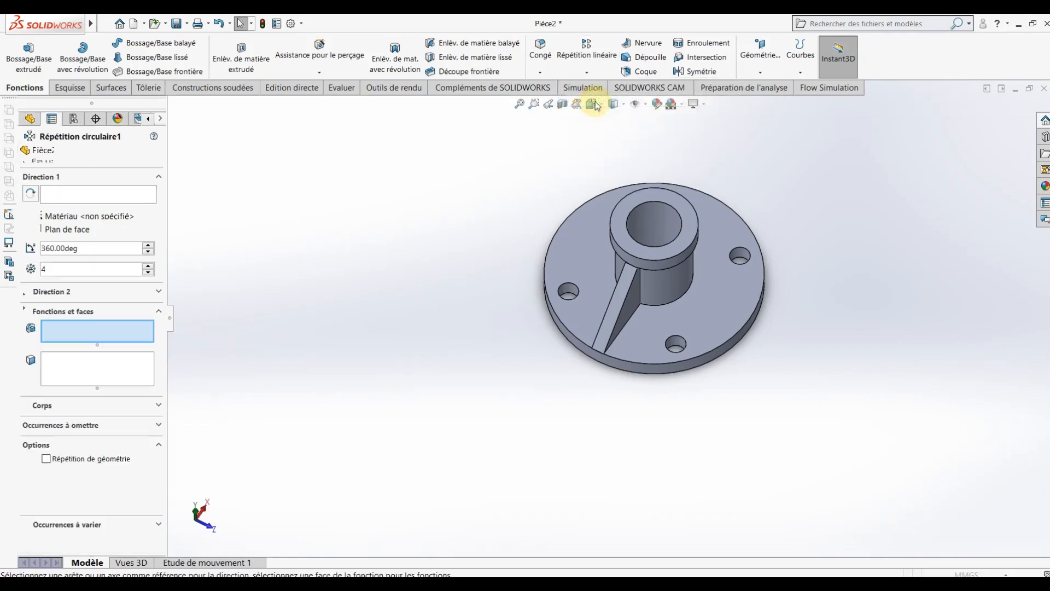
pyautogui.click(66, 194)
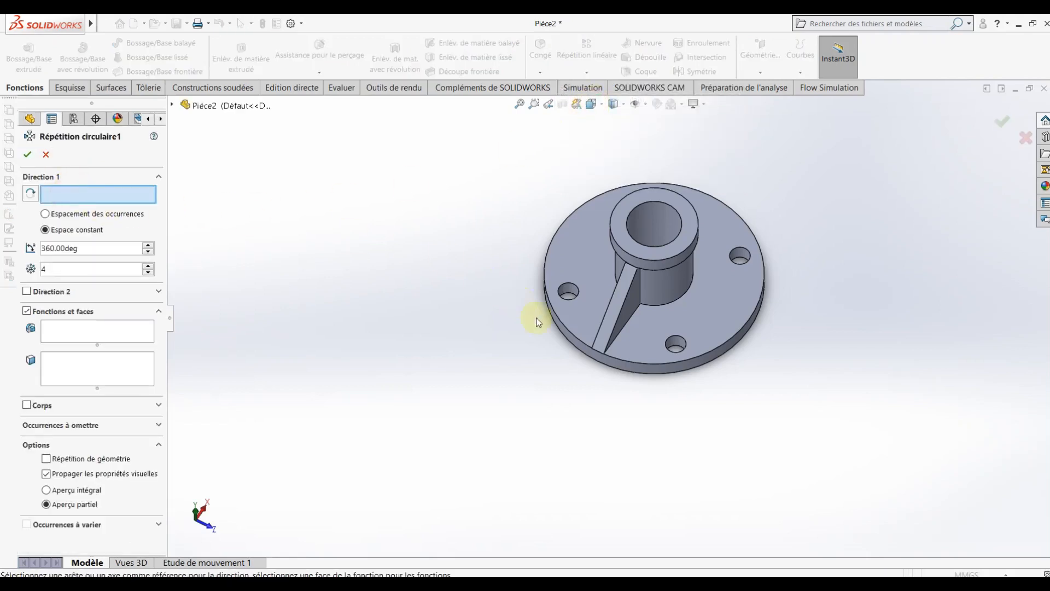
pyautogui.click(619, 356)
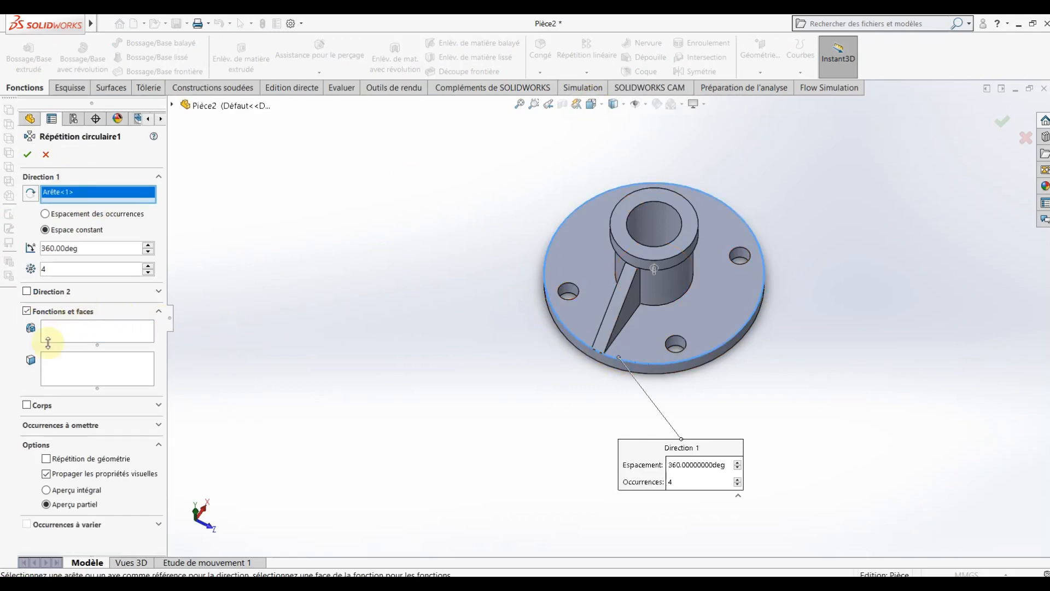
pyautogui.click(27, 405)
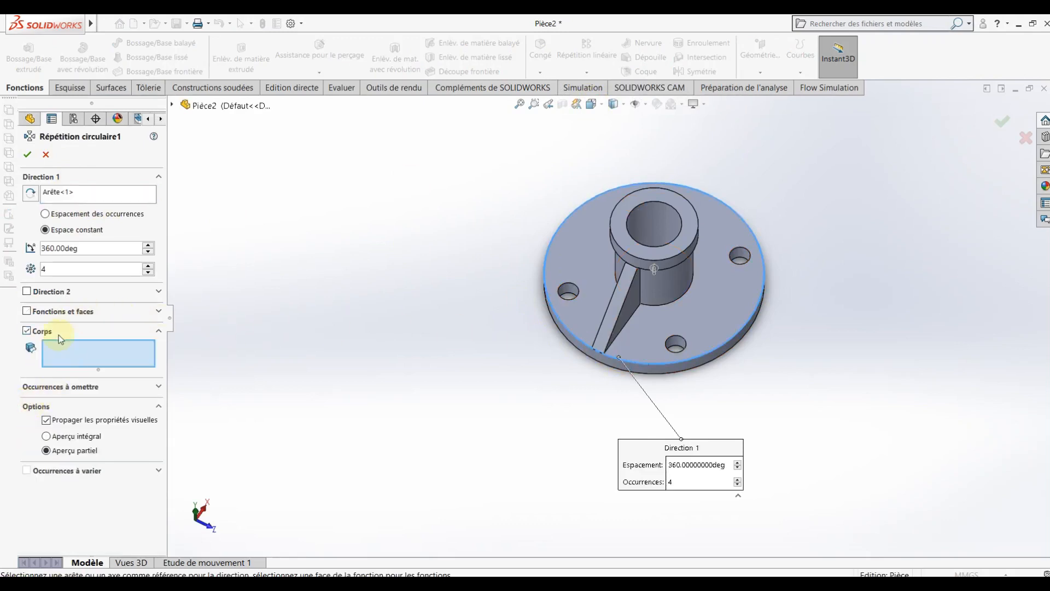
pyautogui.click(607, 315)
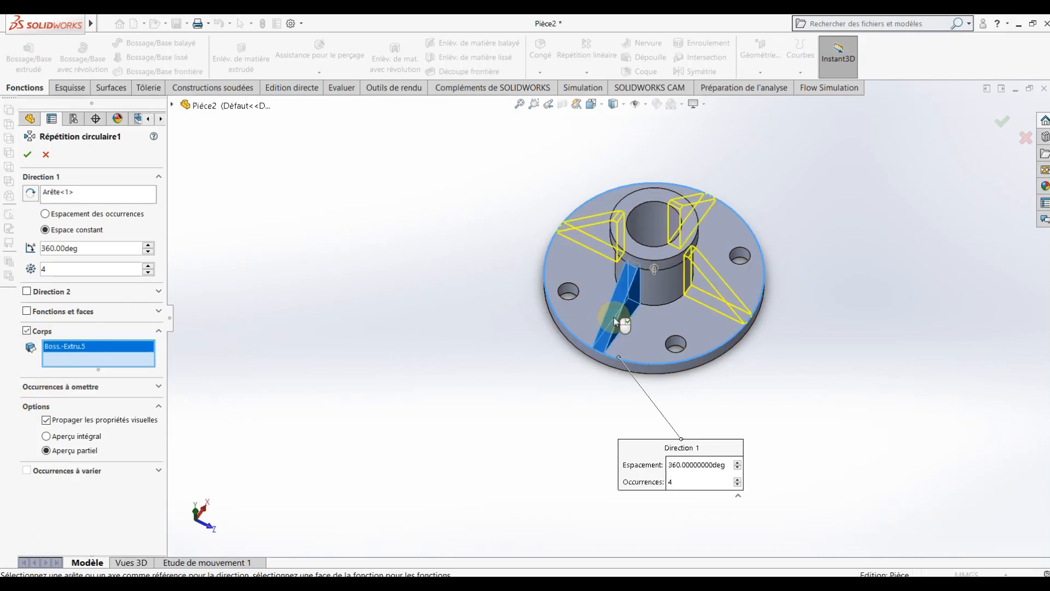
pyautogui.click(31, 157)
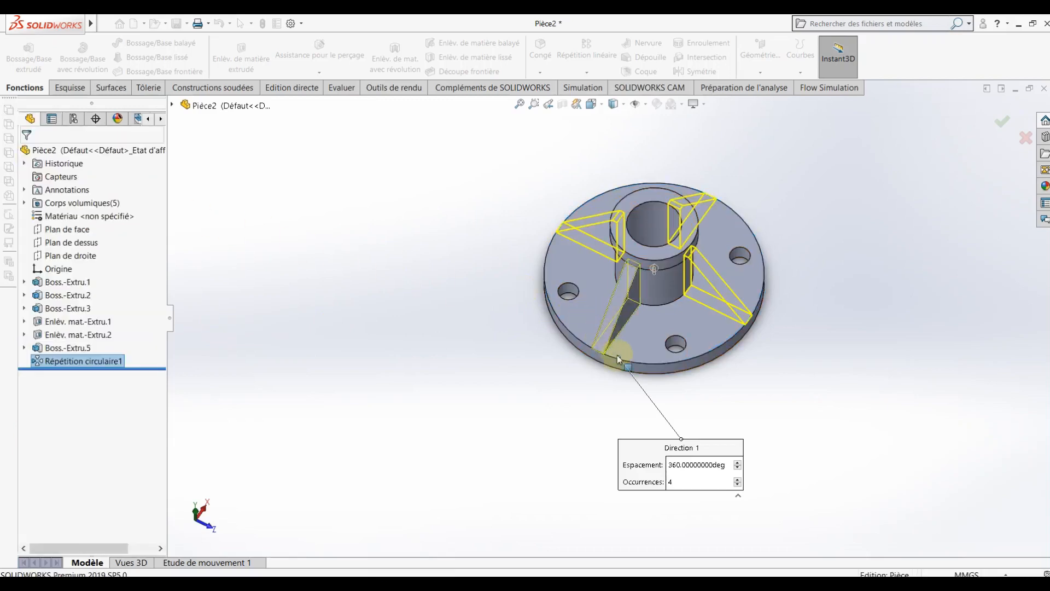
pyautogui.click(583, 449)
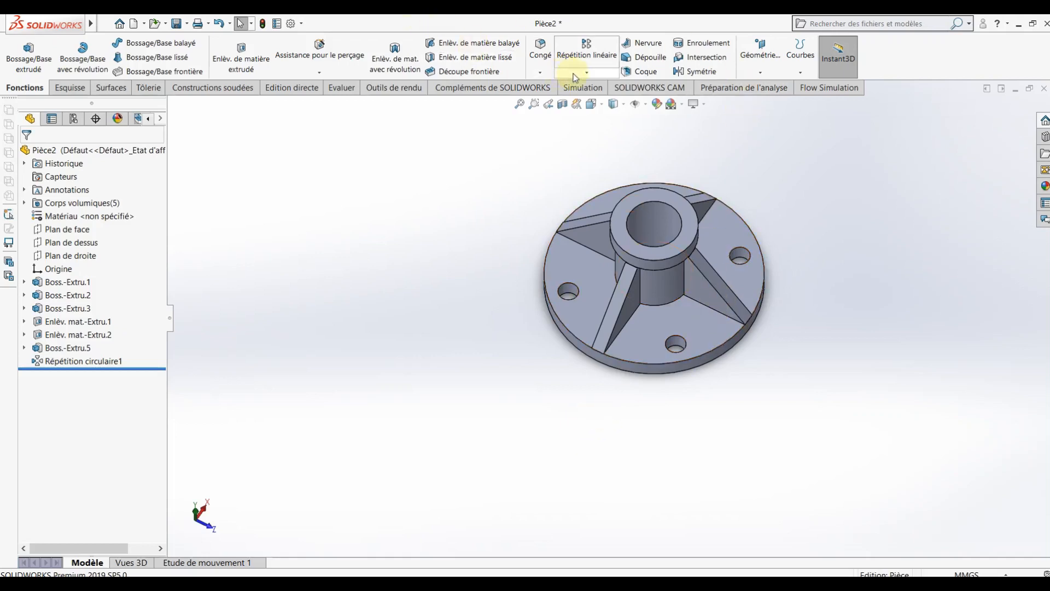
# Start a 2 mm fillet on the flange's upper outer edge and the collar's lower and upper outer edges.
pyautogui.click(547, 52)
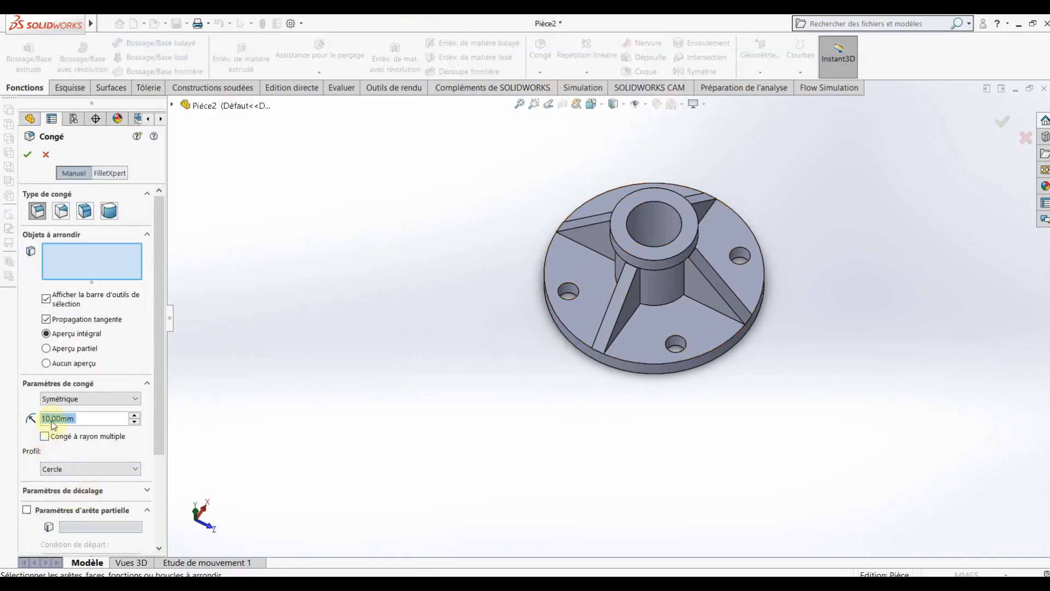
pyautogui.write('2')
pyautogui.press('Return')
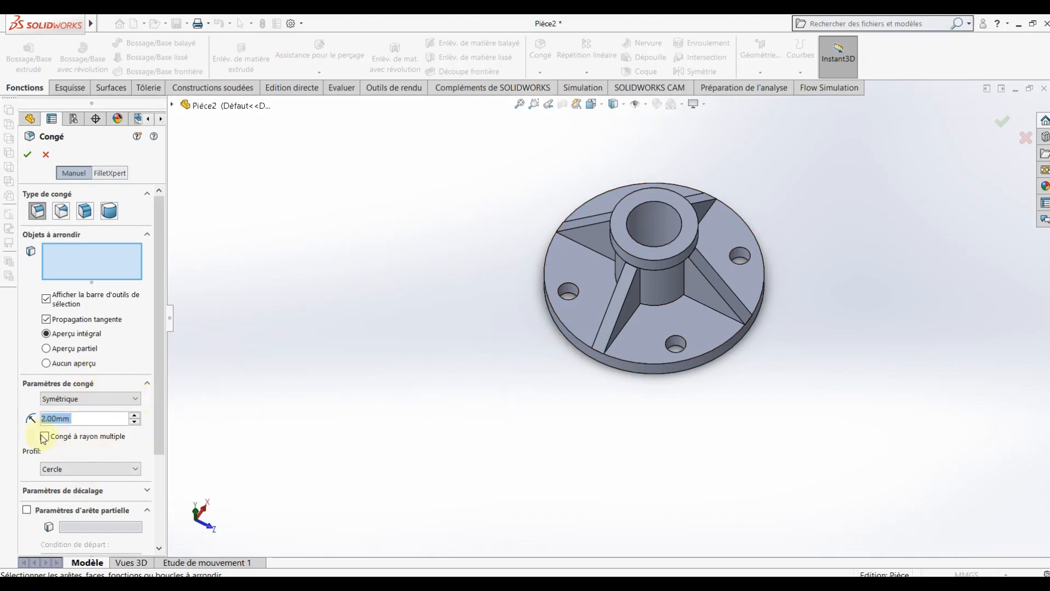
pyautogui.click(575, 337)
pyautogui.moveTo(576, 337); pyautogui.dragTo(615, 234, button='middle')
pyautogui.click(617, 234)
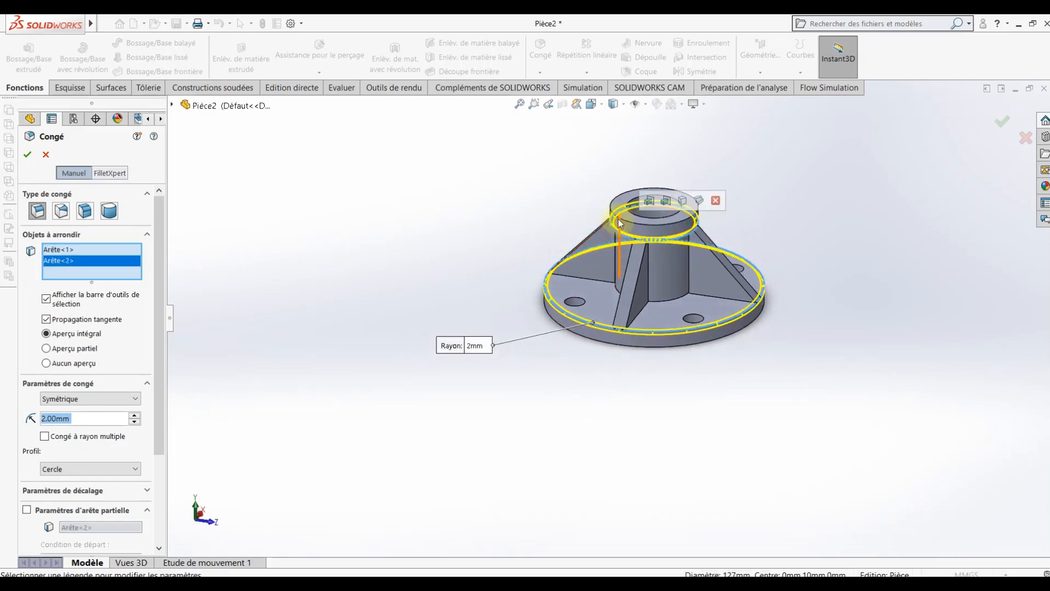
pyautogui.click(614, 232)
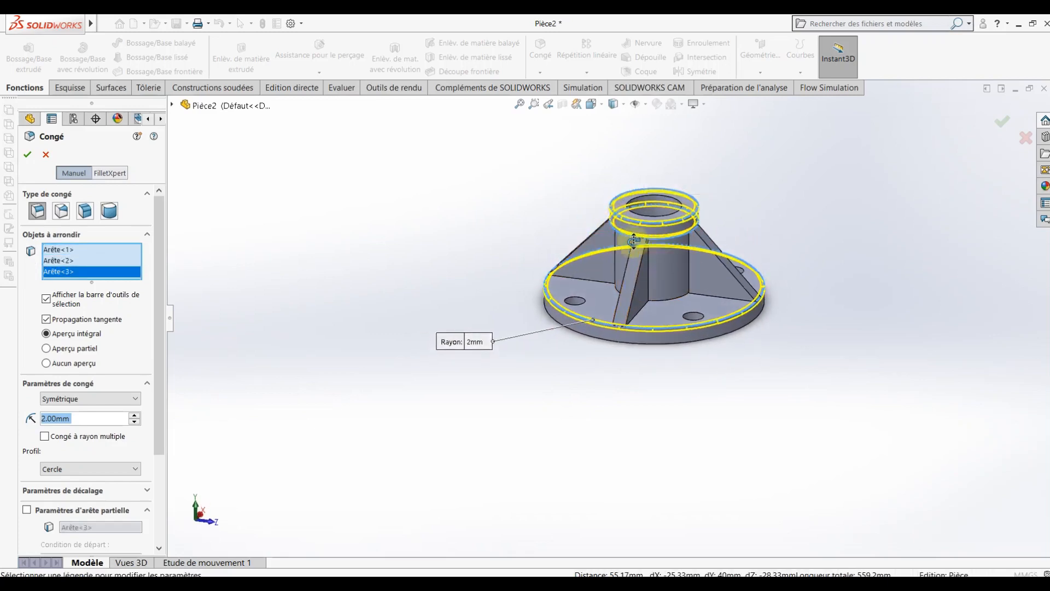
# Add the edge where the hub meets the collar's underside to the fillet and set the radius to 1 mm.
pyautogui.moveTo(614, 232); pyautogui.dragTo(628, 145, button='middle')
pyautogui.scroll(-5, 668, 222)
pyautogui.scroll(-3, 668, 221)
pyautogui.moveTo(668, 221); pyautogui.dragTo(608, 307, button='middle')
pyautogui.click(618, 309)
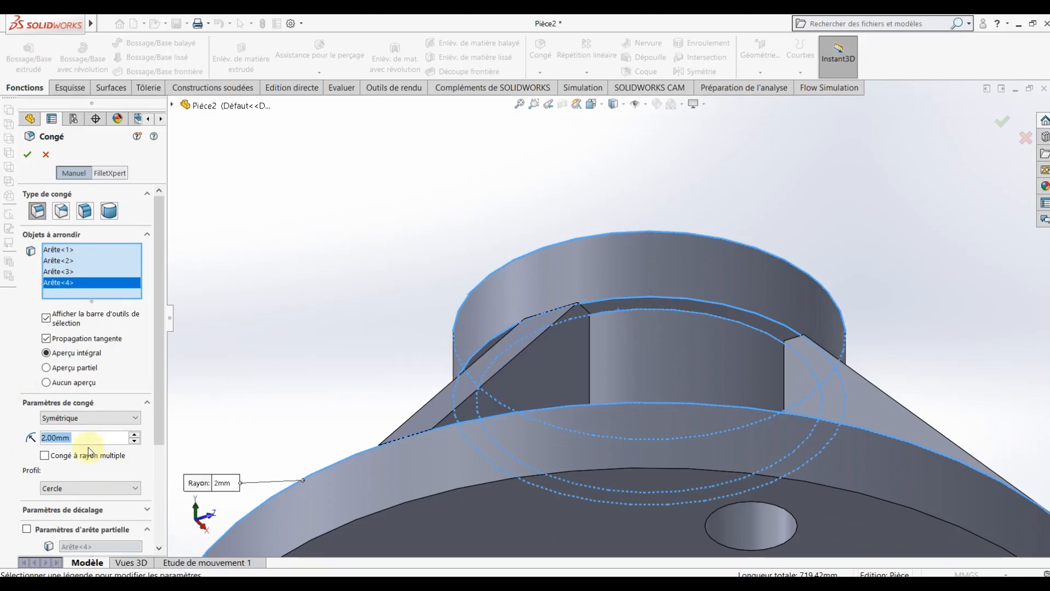
pyautogui.write('1')
pyautogui.press('Return')
# Add the hub's base edge and the flange's lower outer edge to the fillet selection and create the 1 mm fillet.
pyautogui.scroll(3, 651, 376)
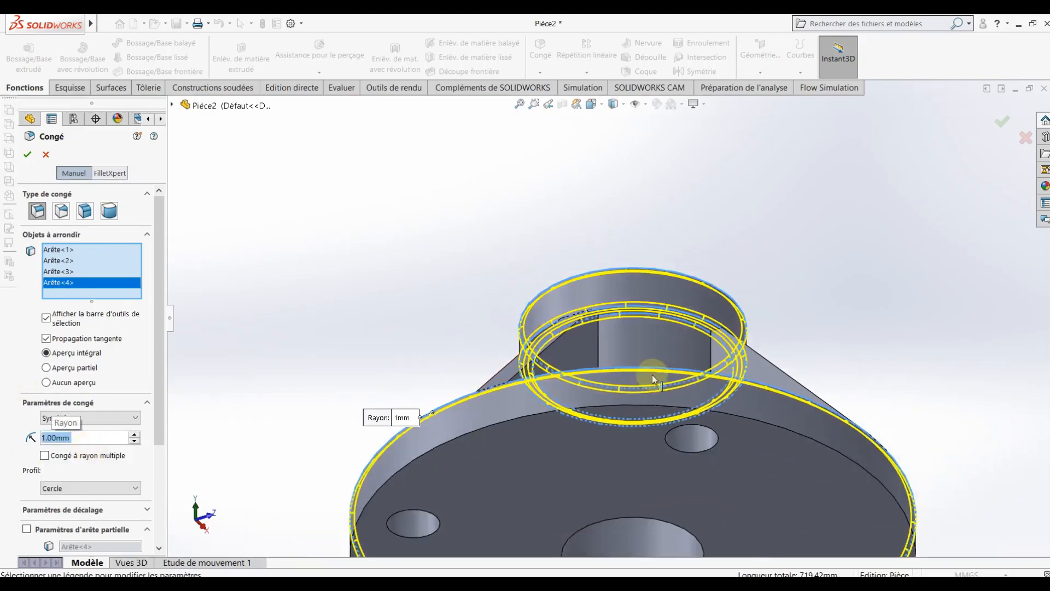
pyautogui.moveTo(652, 375); pyautogui.dragTo(666, 568, button='middle')
pyautogui.click(681, 274)
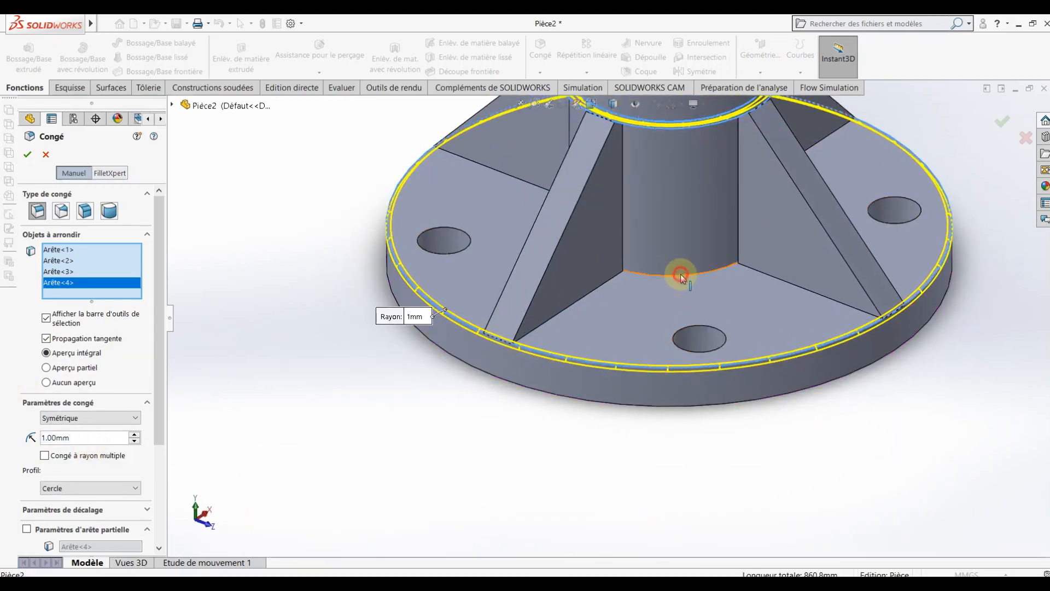
pyautogui.scroll(3, 680, 276)
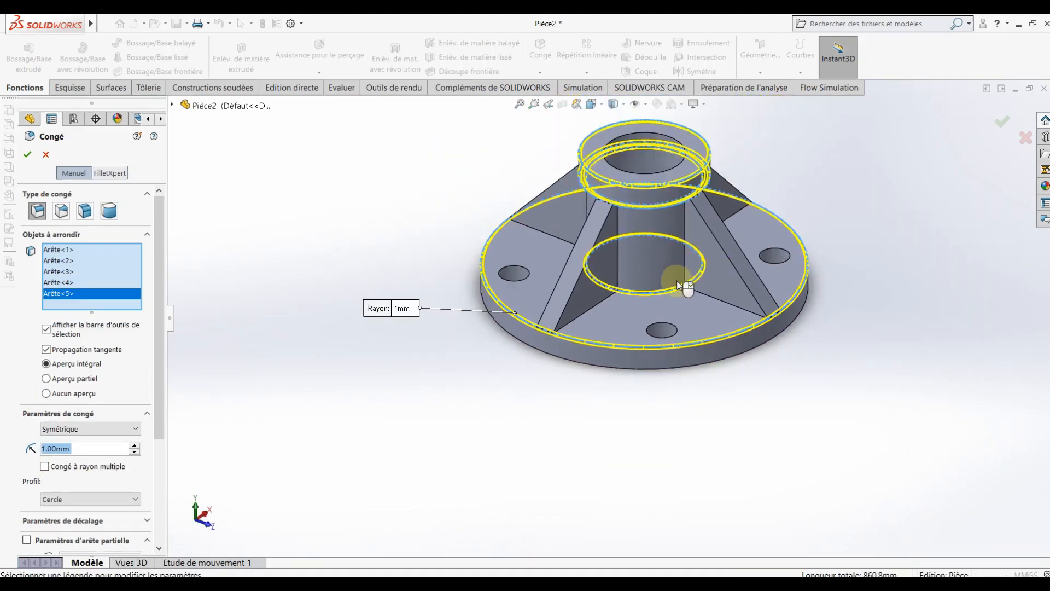
pyautogui.moveTo(677, 280); pyautogui.dragTo(658, 385, button='middle')
pyautogui.click(666, 240)
pyautogui.scroll(3, 661, 242)
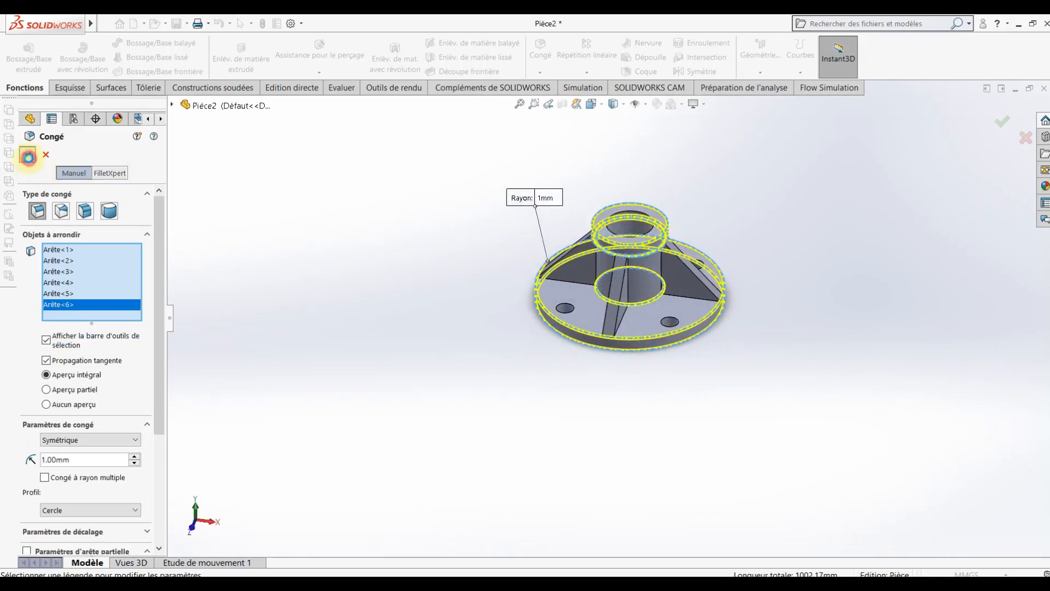
pyautogui.click(28, 157)
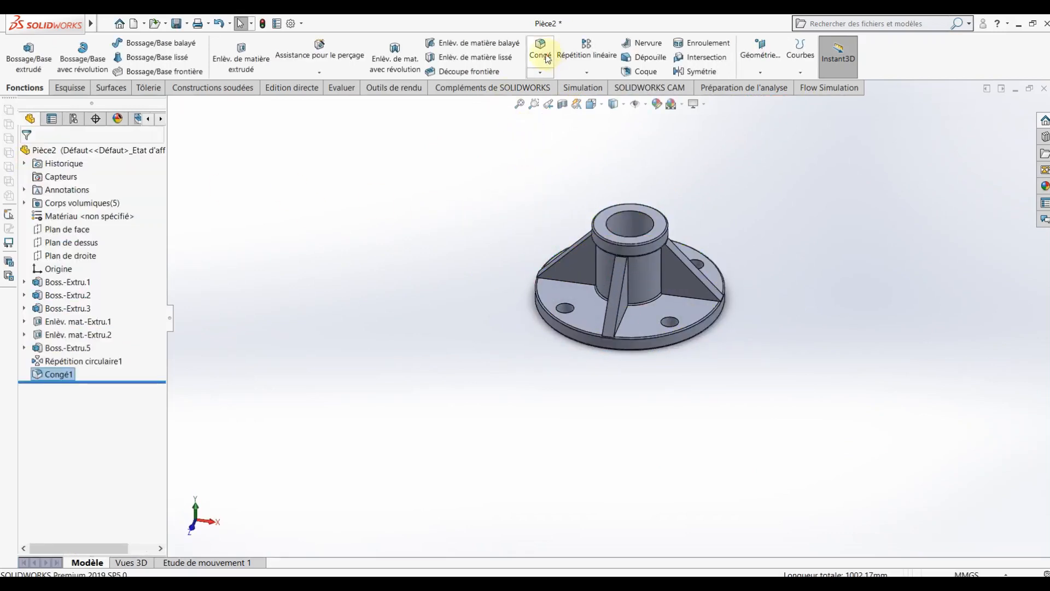
# Fillet the two long sloping edges of one rib with a 1 mm radius.
pyautogui.click(547, 58)
pyautogui.scroll(-5, 616, 293)
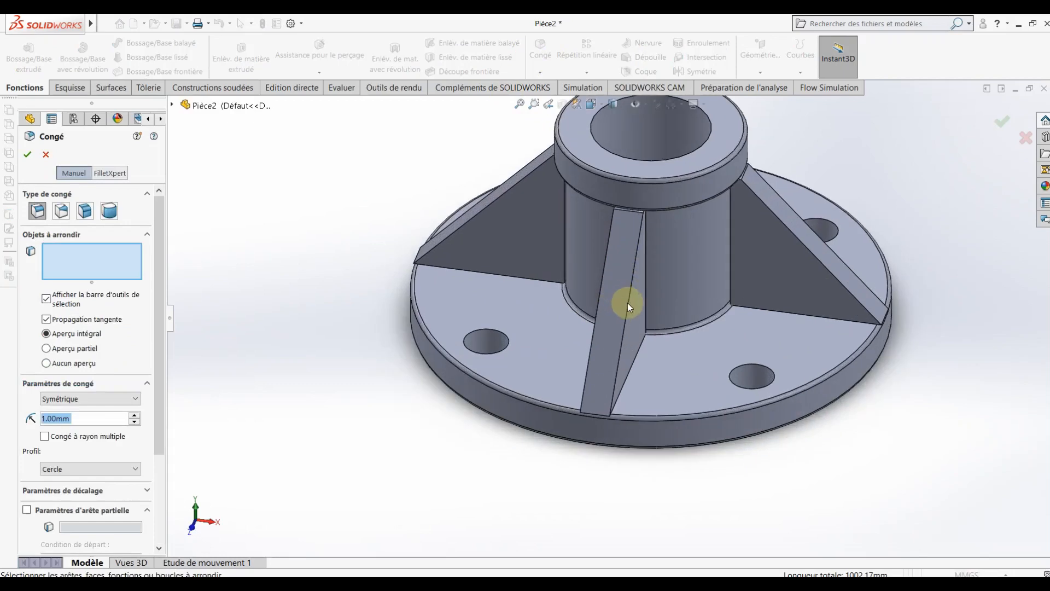
pyautogui.click(626, 303)
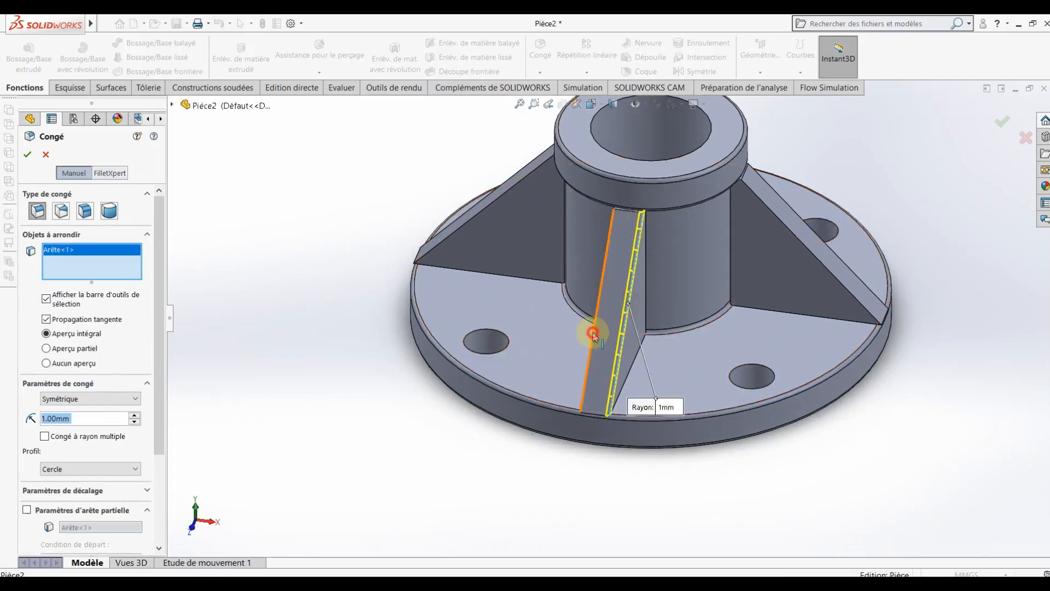
pyautogui.click(594, 334)
pyautogui.moveTo(586, 328); pyautogui.dragTo(673, 335, button='middle')
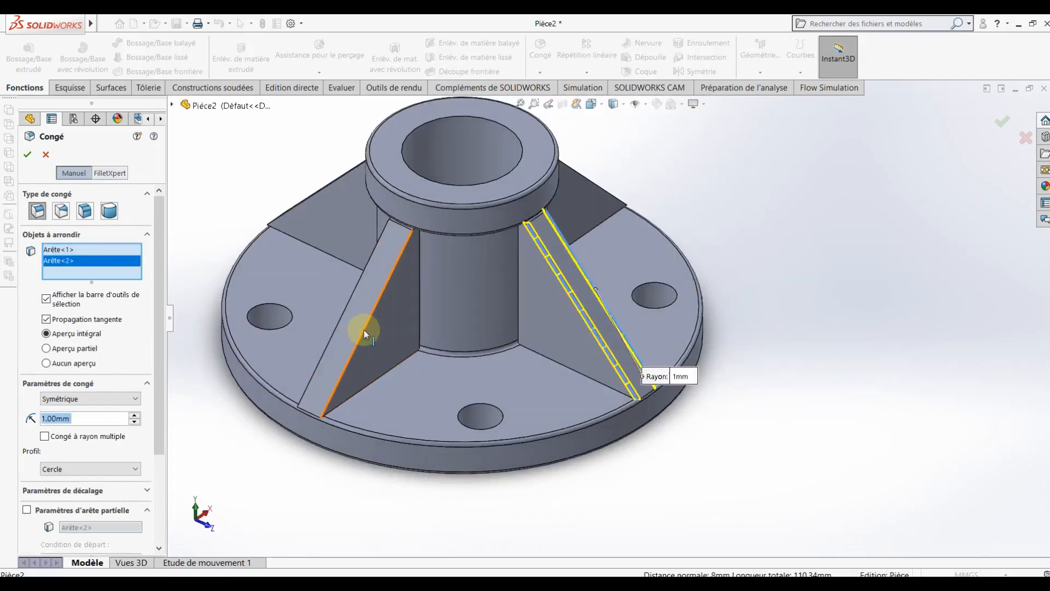
pyautogui.click(27, 160)
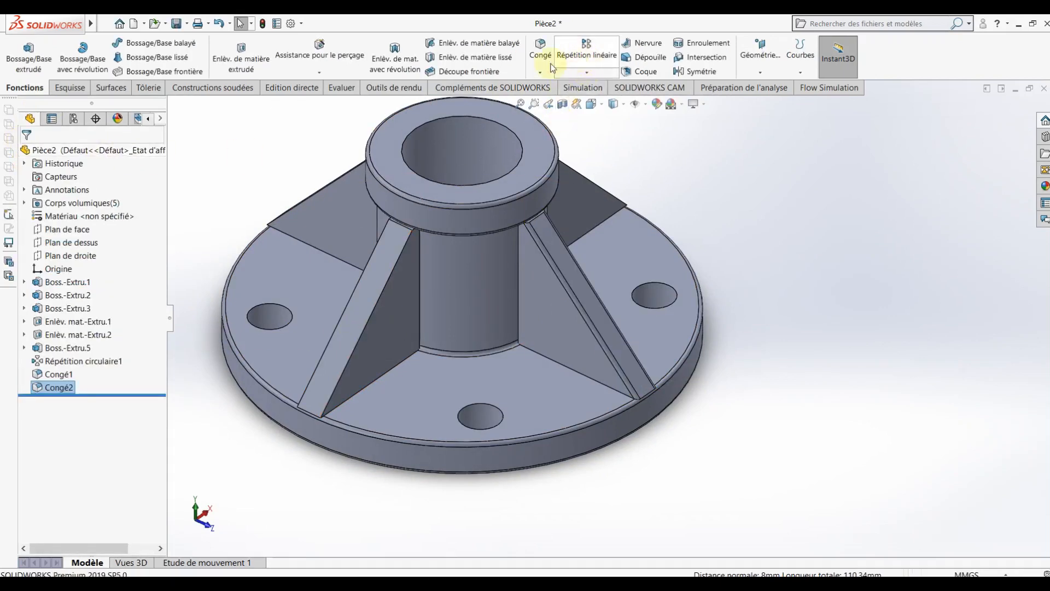
# Fillet the two long sloping edges of a second rib with a 1 mm radius, leaving its base edge out.
pyautogui.click(539, 57)
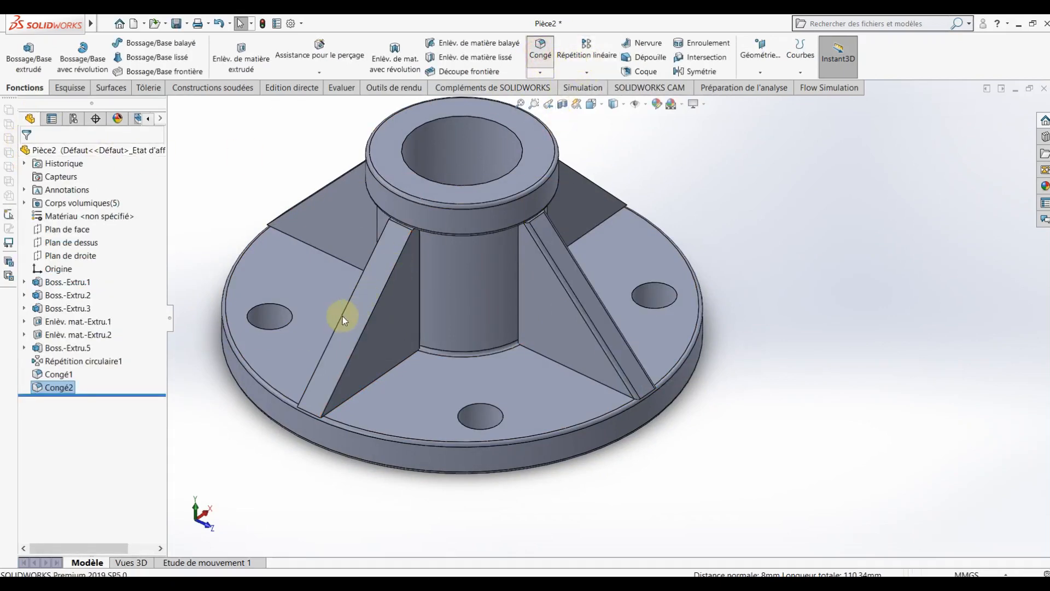
pyautogui.click(353, 355)
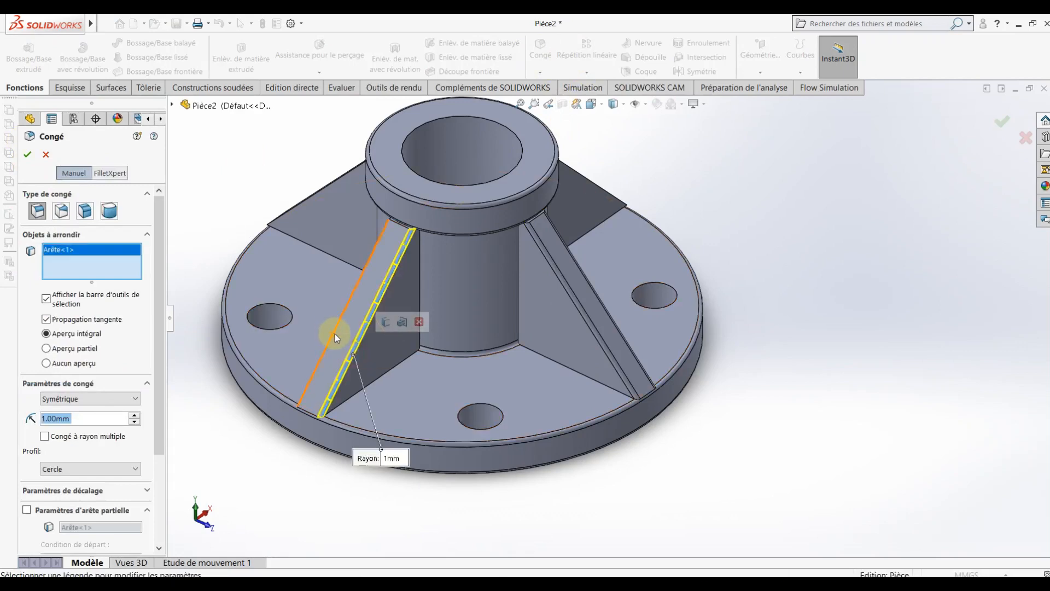
pyautogui.click(405, 361)
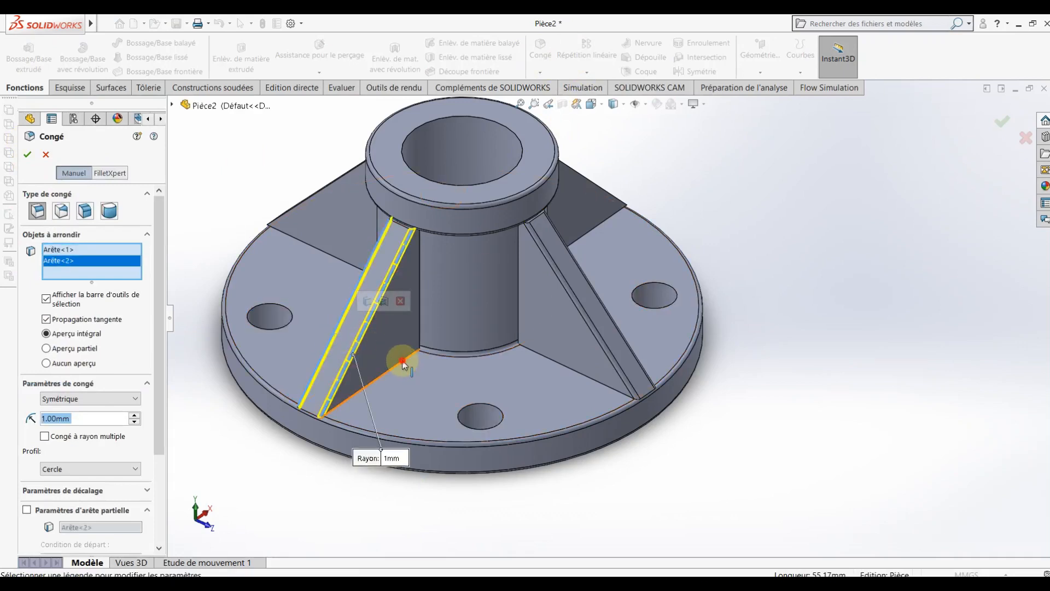
pyautogui.moveTo(402, 359); pyautogui.dragTo(544, 356, button='middle')
pyautogui.click(417, 368)
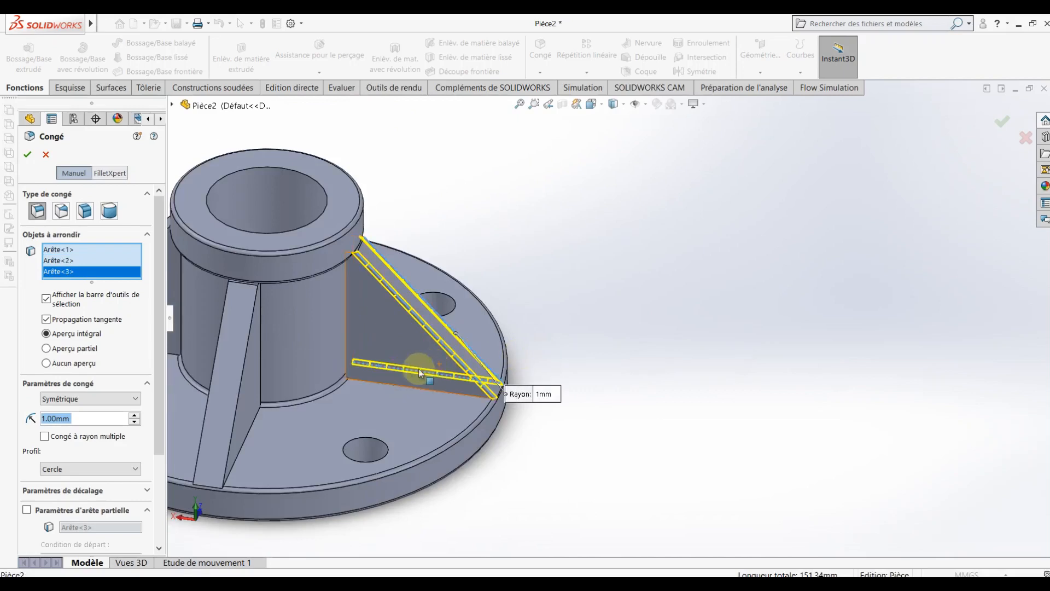
pyautogui.rightClick(83, 276)
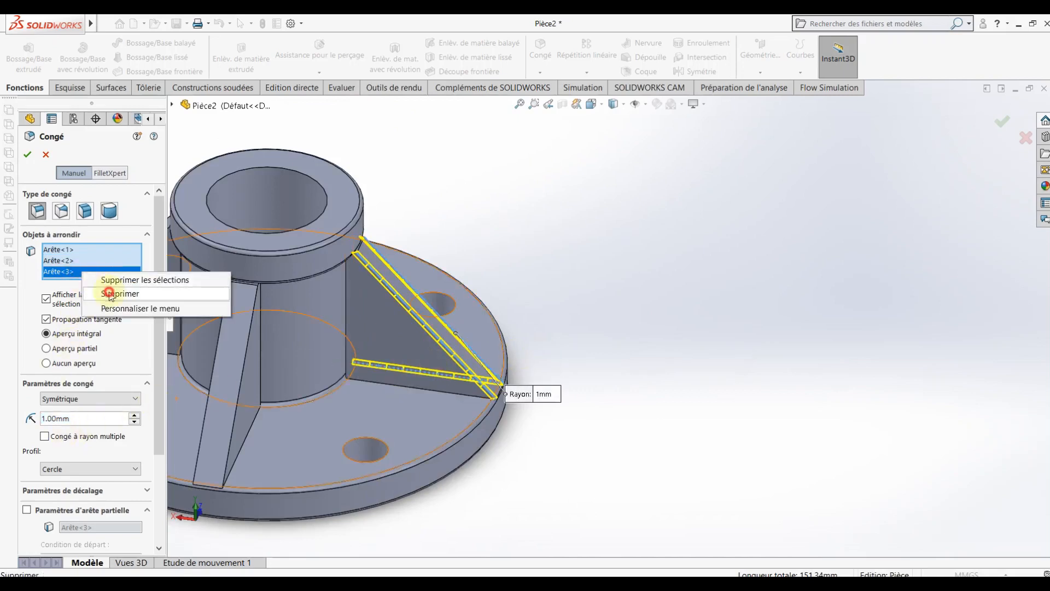
pyautogui.click(109, 294)
pyautogui.click(22, 155)
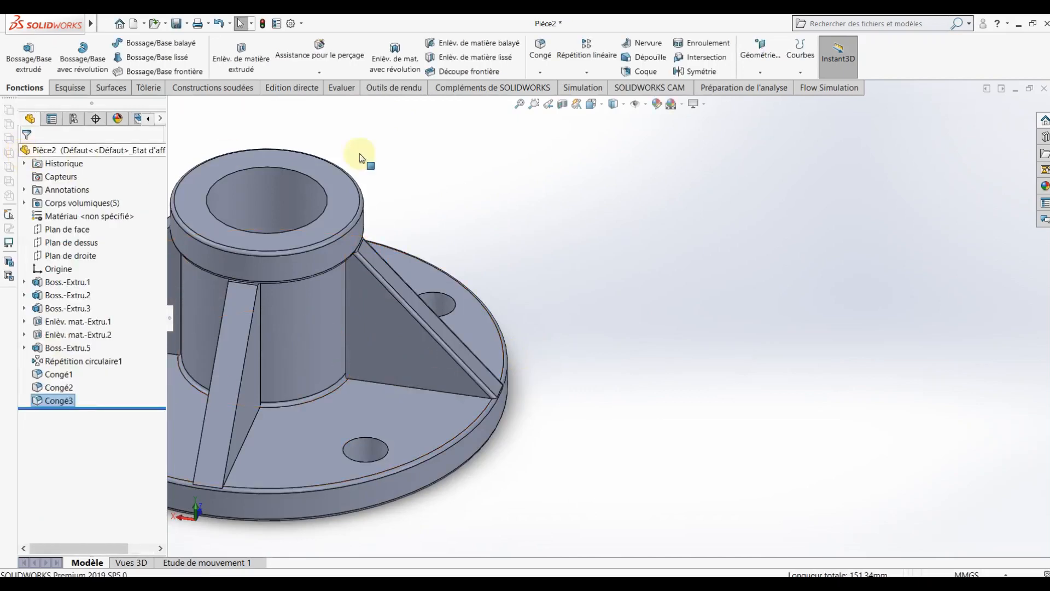
# Fillet both long sloping edges of the third rib with a 1 mm radius.
pyautogui.click(546, 51)
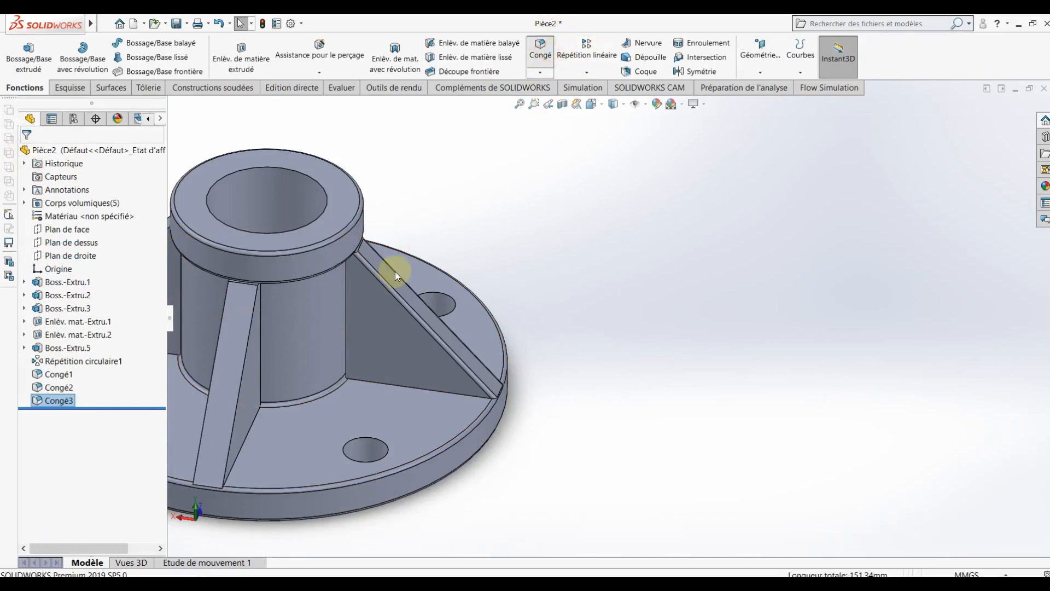
pyautogui.scroll(1, 354, 293)
pyautogui.moveTo(355, 293); pyautogui.dragTo(416, 287, button='middle')
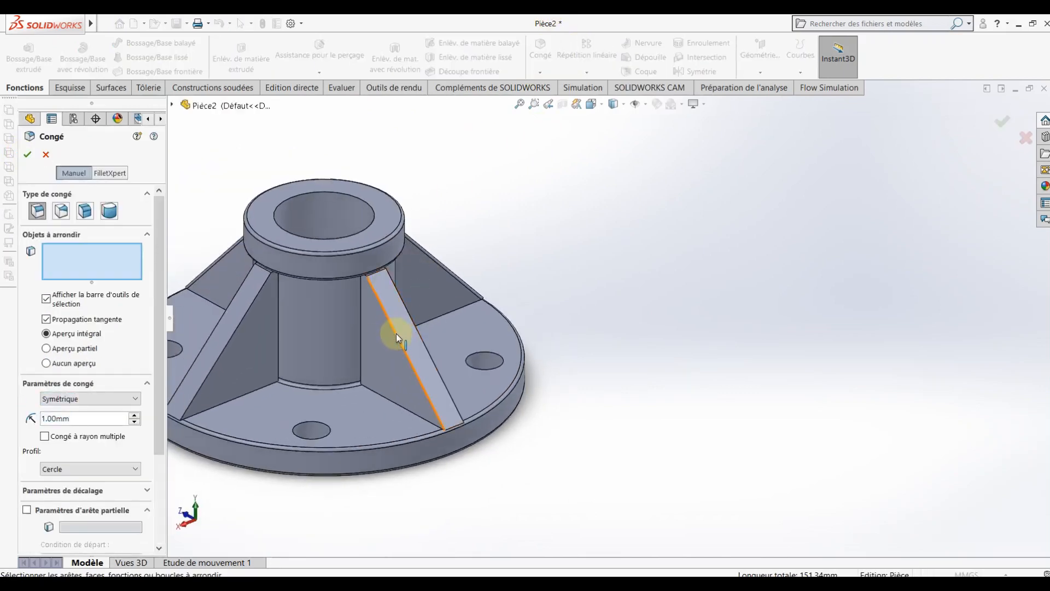
pyautogui.click(396, 334)
pyautogui.click(411, 320)
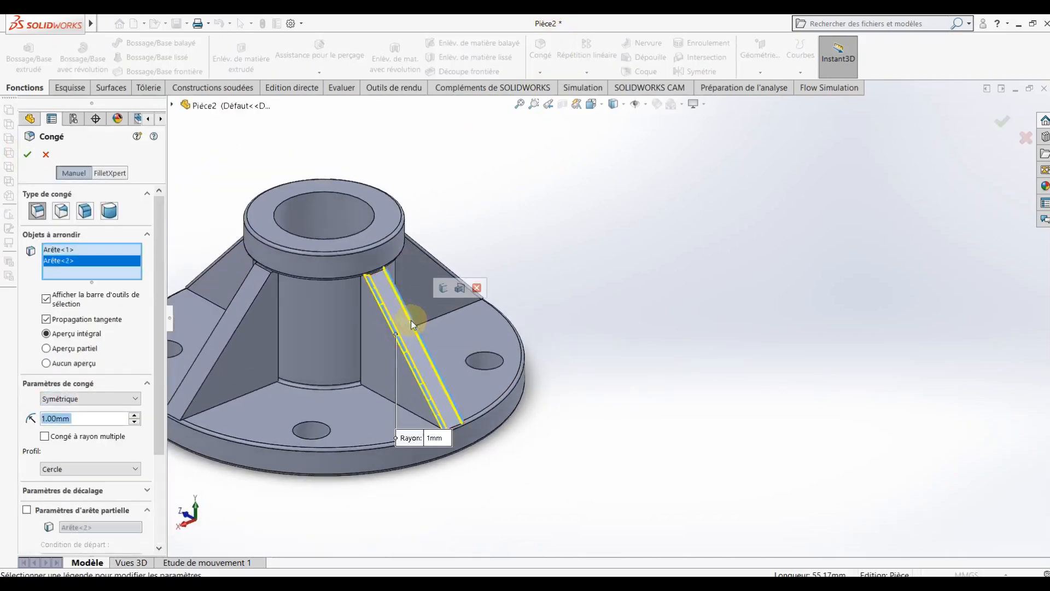
pyautogui.click(26, 155)
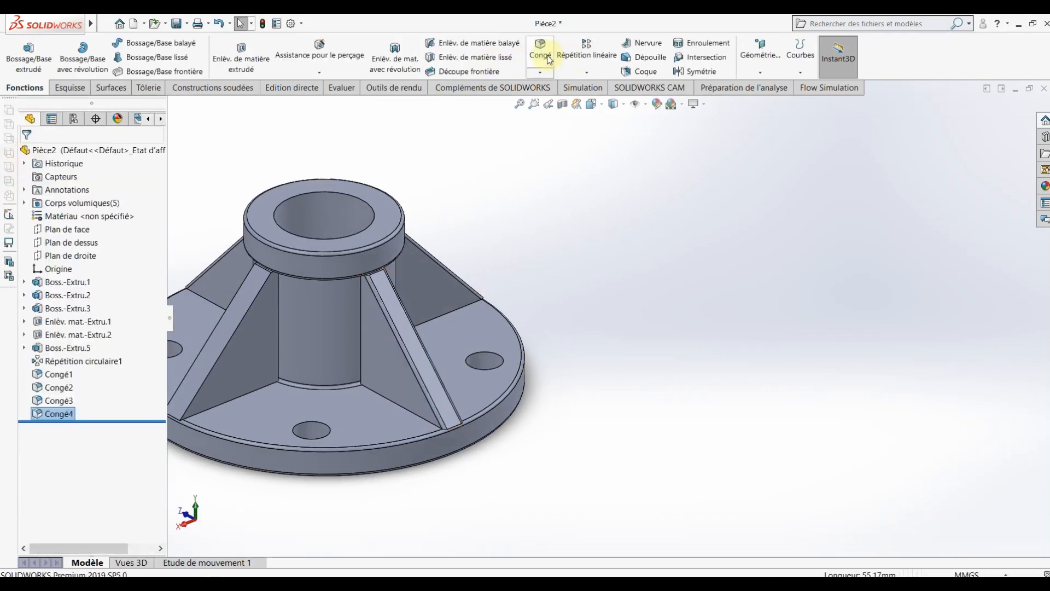
# Fillet both long sloping edges of the last unrounded rib with a 1 mm radius.
pyautogui.press('Return')
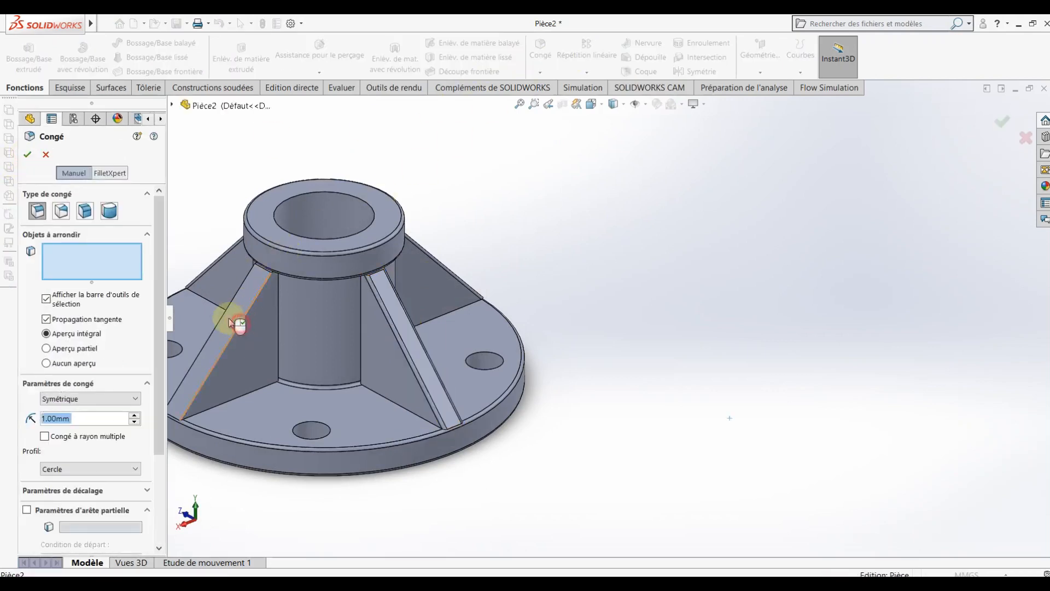
pyautogui.click(222, 316)
pyautogui.click(222, 316)
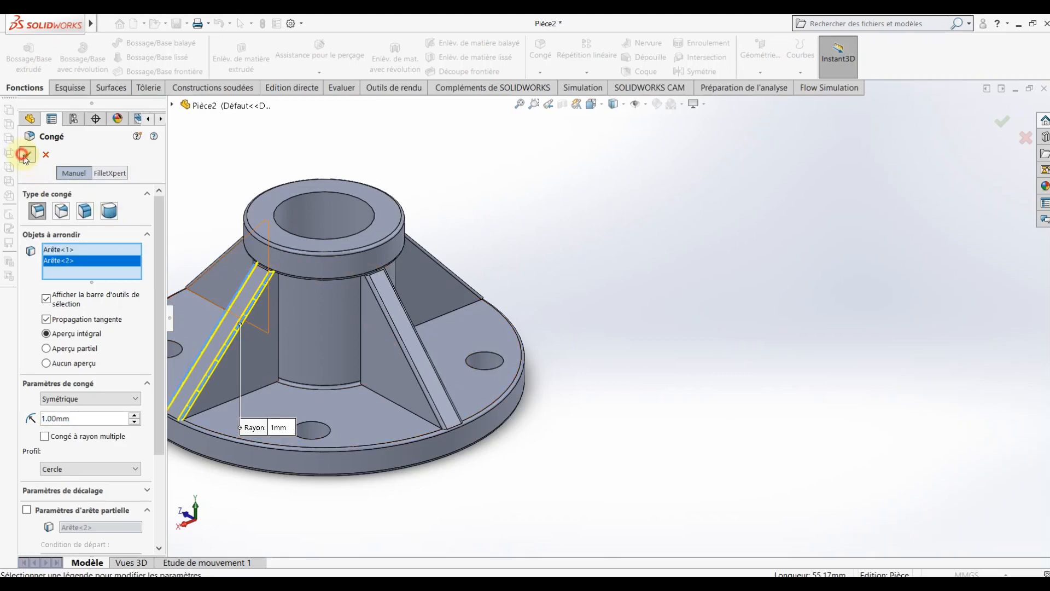
pyautogui.click(24, 155)
# Save the finished part as Pièce2 in the Tuto folder.
pyautogui.scroll(5, 525, 306)
pyautogui.moveTo(445, 345); pyautogui.dragTo(469, 323, button='middle')
pyautogui.scroll(-8, 468, 326)
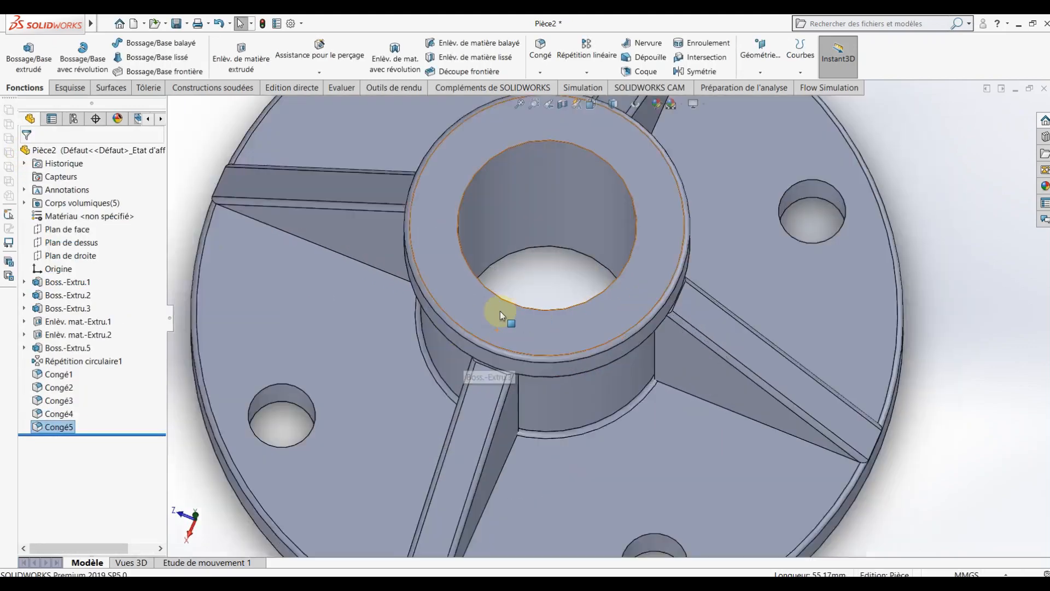
pyautogui.scroll(6, 504, 313)
pyautogui.moveTo(576, 328); pyautogui.dragTo(602, 310, button='middle')
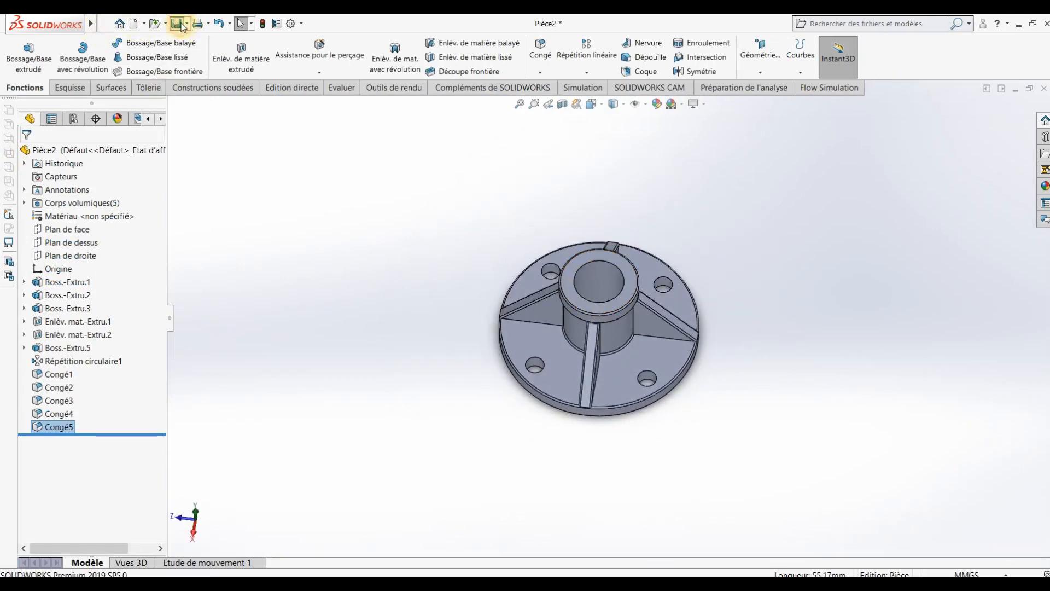
pyautogui.click(179, 24)
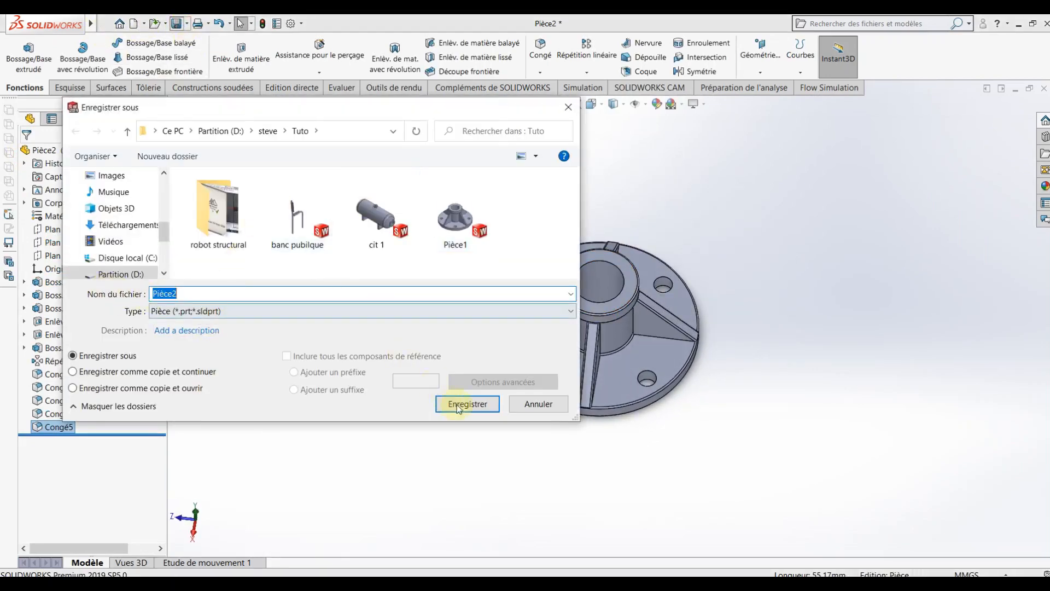
pyautogui.click(464, 406)
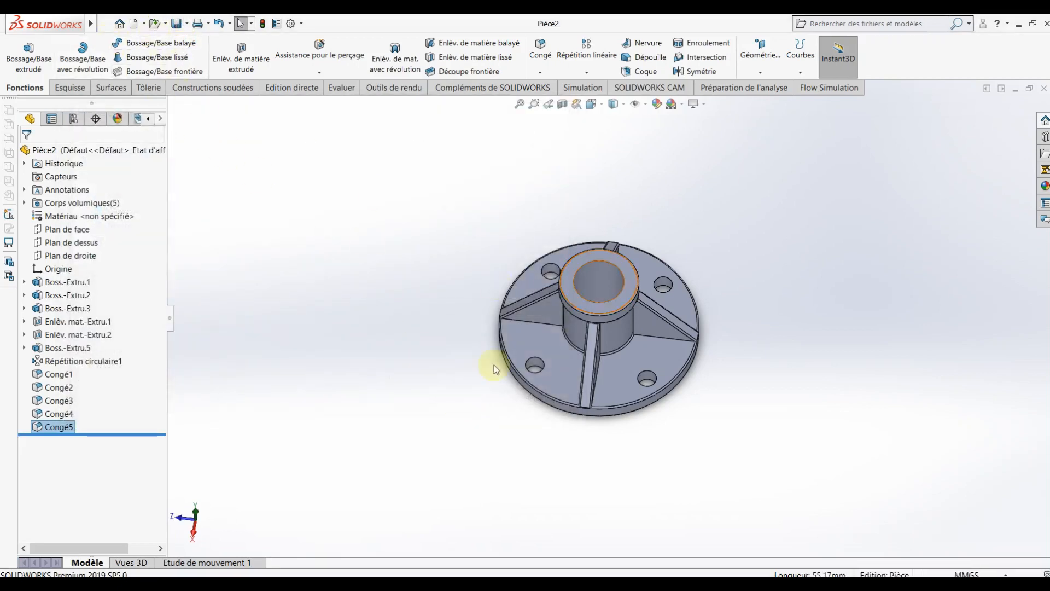
# Create an A4 (ISO) drawing from the part and place its top view with the front view projected below it.
pyautogui.click(144, 24)
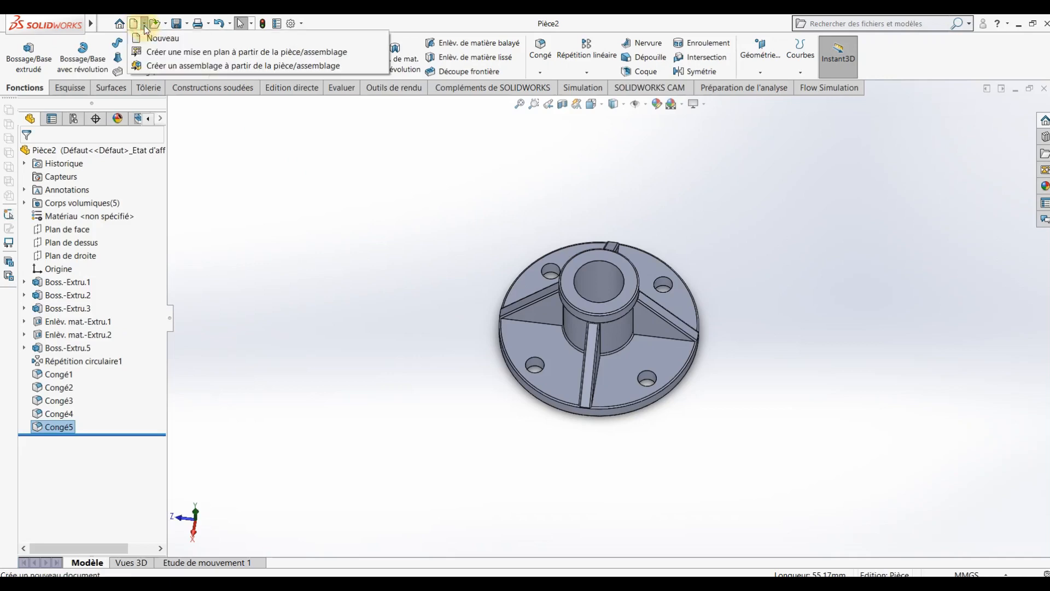
pyautogui.click(166, 53)
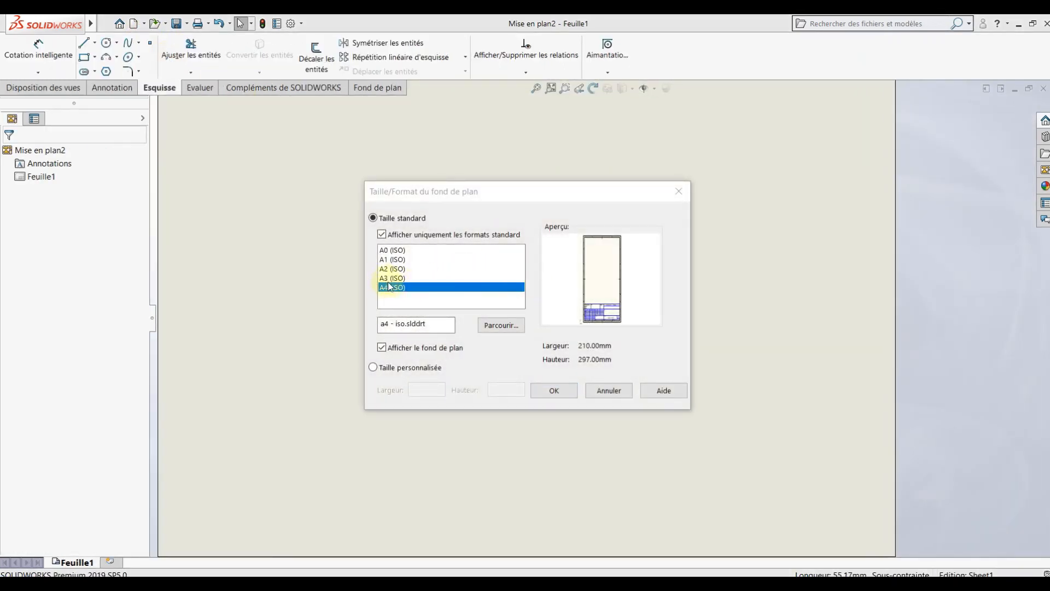
pyautogui.click(552, 398)
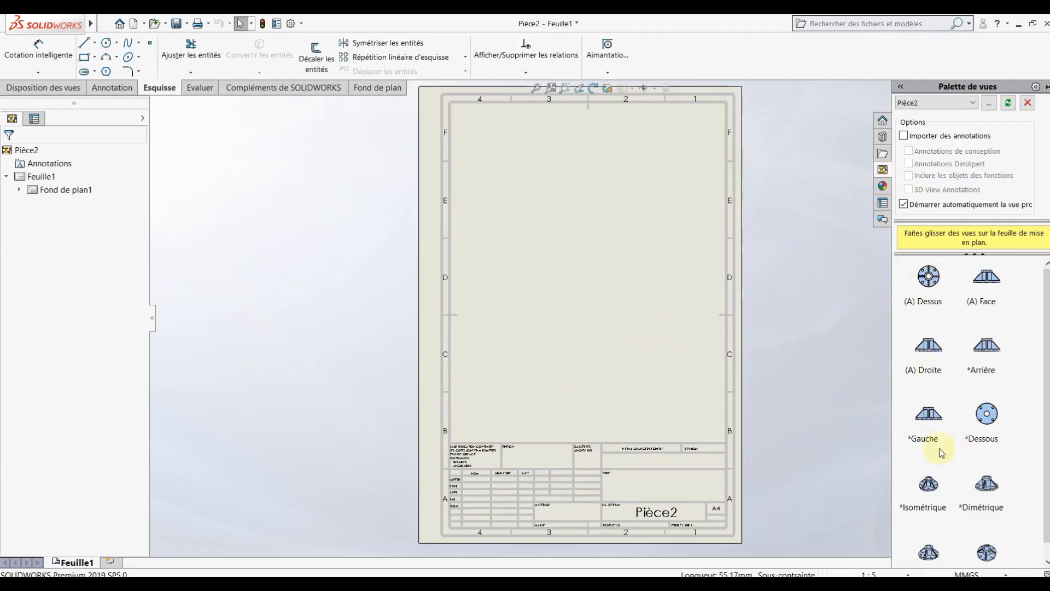
pyautogui.moveTo(932, 290); pyautogui.dragTo(581, 187)
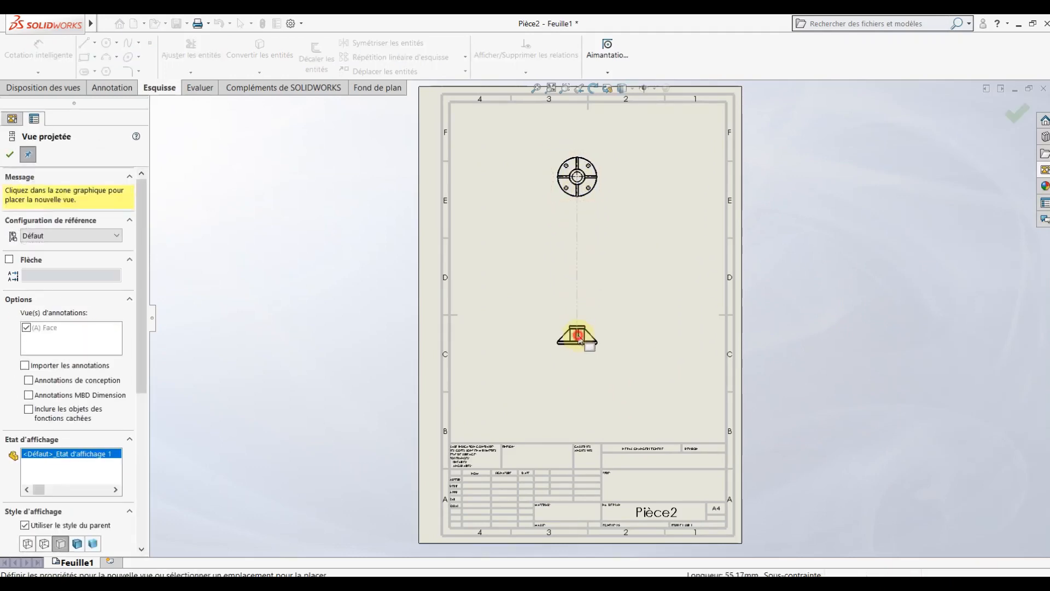
pyautogui.click(580, 335)
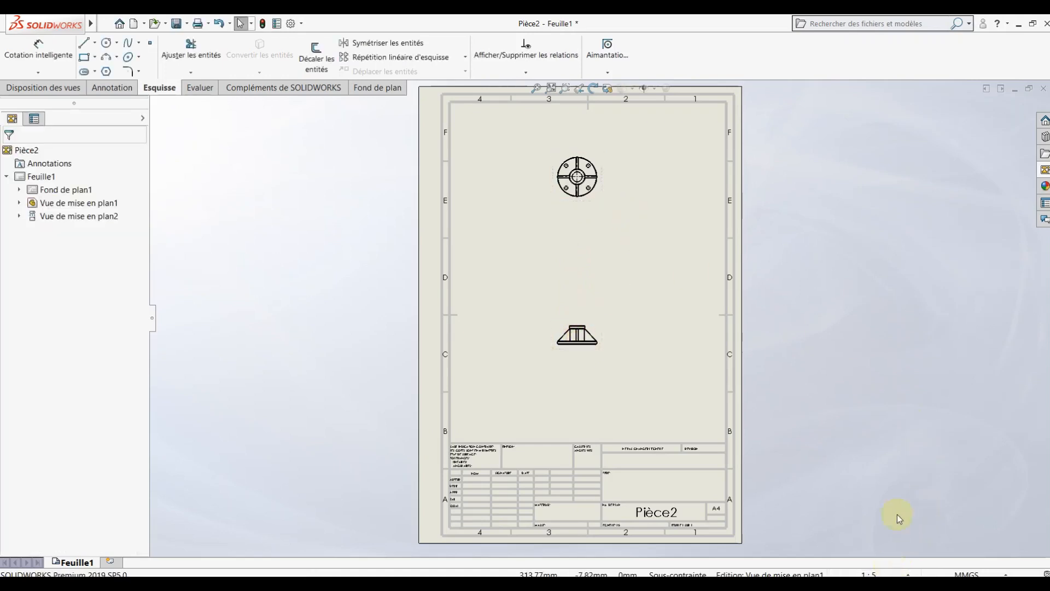
# Set the sheet scale to 1:2 and move the front view up closer to the top view.
pyautogui.click(886, 573)
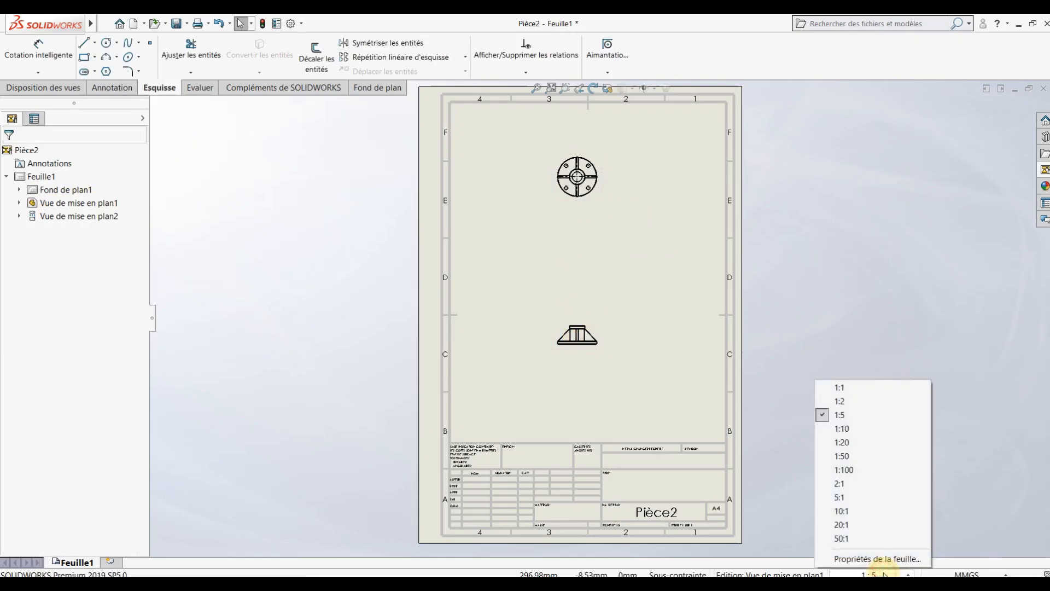
pyautogui.click(851, 404)
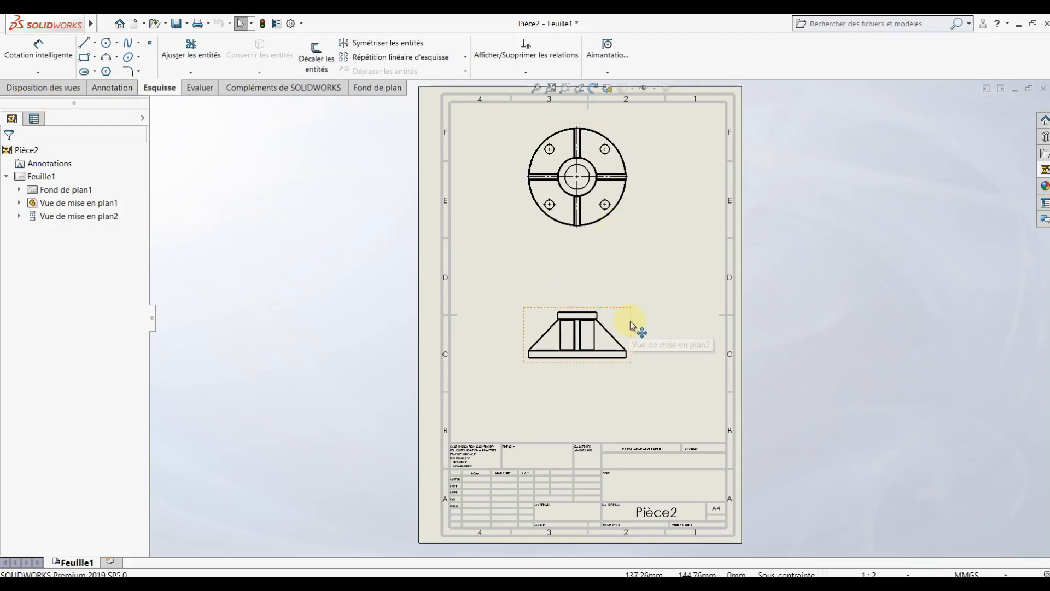
pyautogui.moveTo(633, 325); pyautogui.dragTo(632, 278)
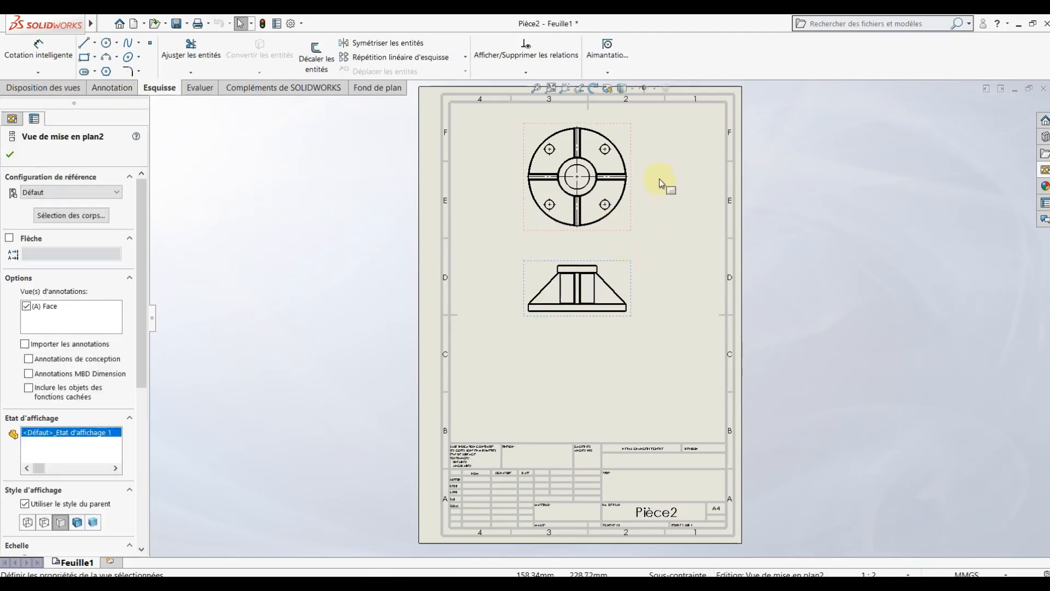
# Project an isometric view from the front view, place it just above the title block's left part and display it shaded with edges.
pyautogui.rightClick(628, 278)
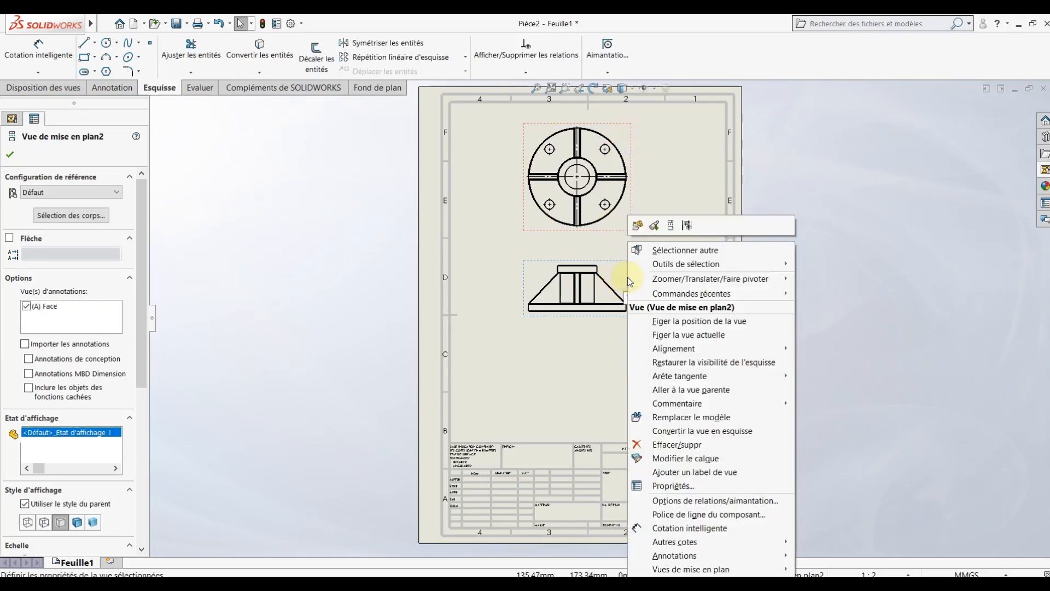
pyautogui.click(670, 227)
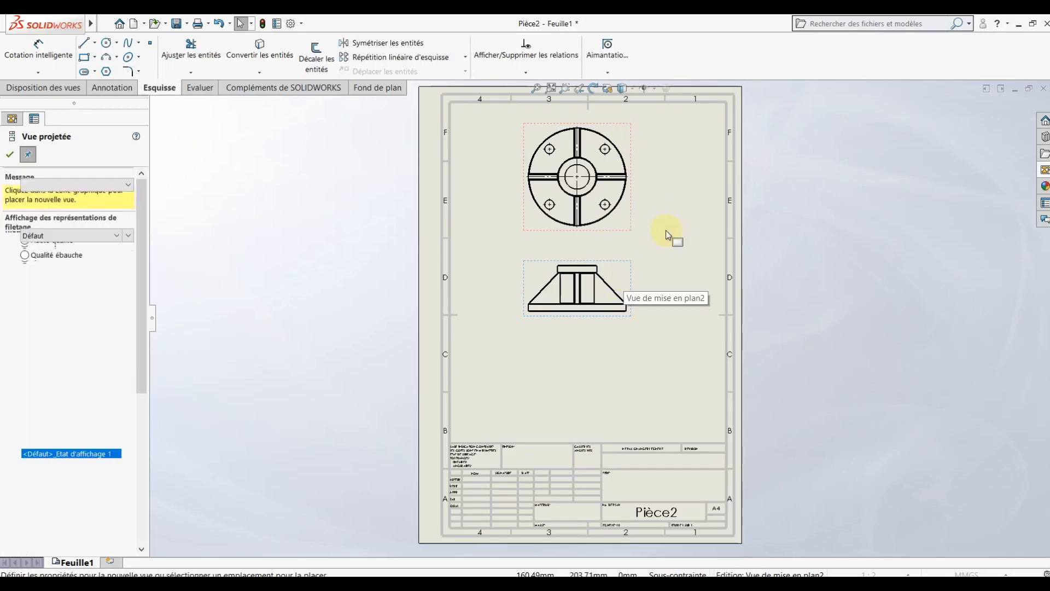
pyautogui.click(814, 180)
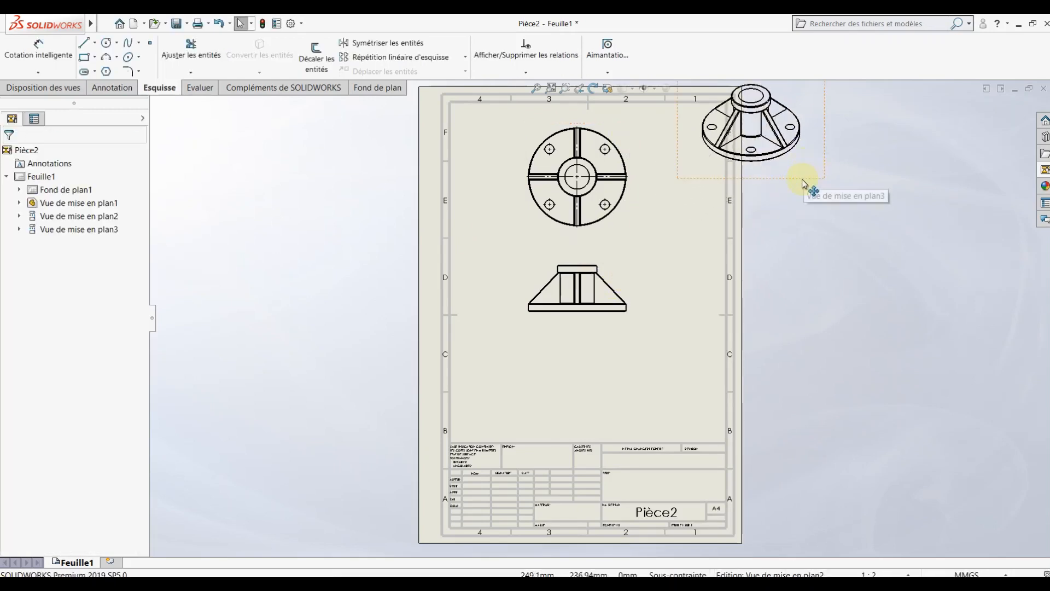
pyautogui.moveTo(802, 192); pyautogui.dragTo(552, 459)
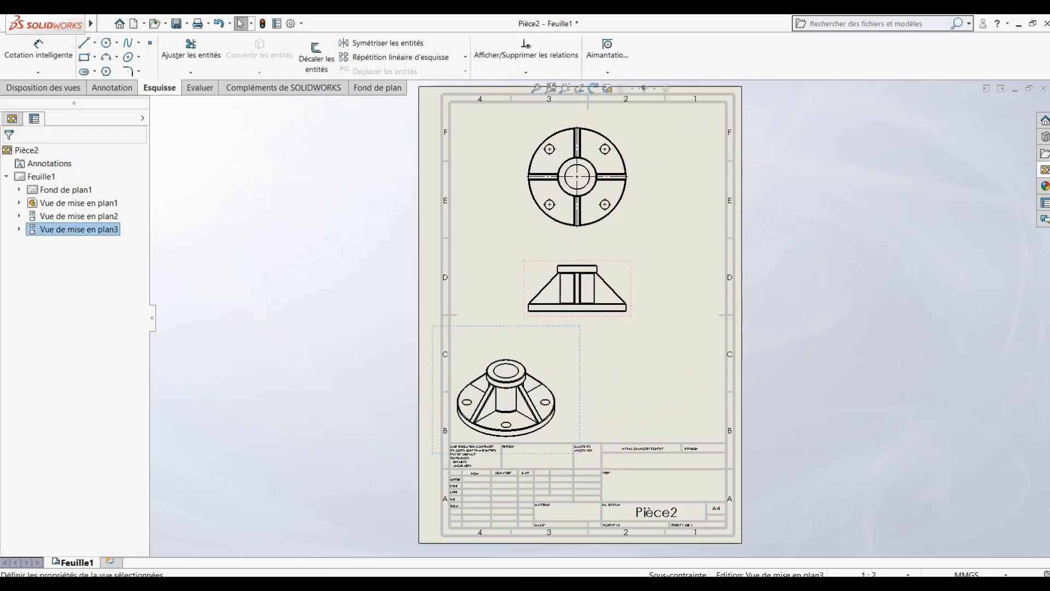
pyautogui.click(77, 383)
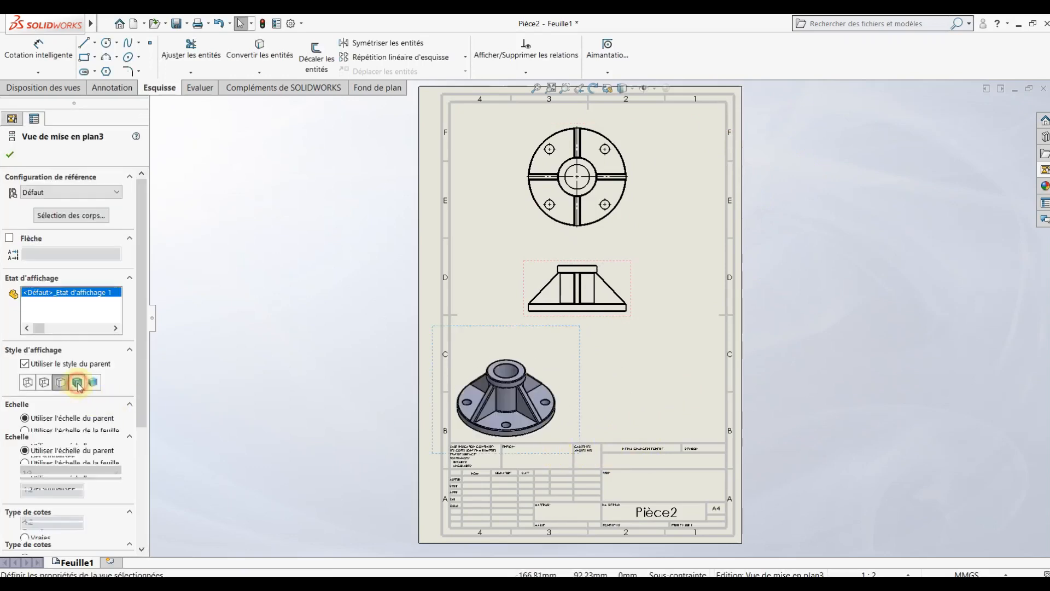
pyautogui.click(9, 155)
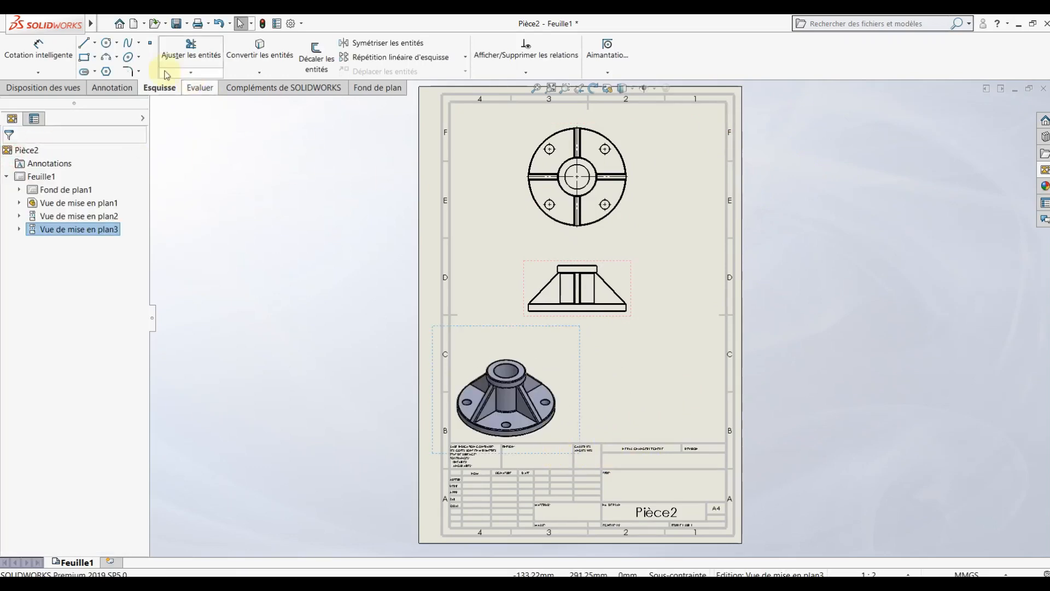
# Dimension the base flange's outer diameter below the front view and its thickness beside it with Smart Dimension.
pyautogui.click(56, 56)
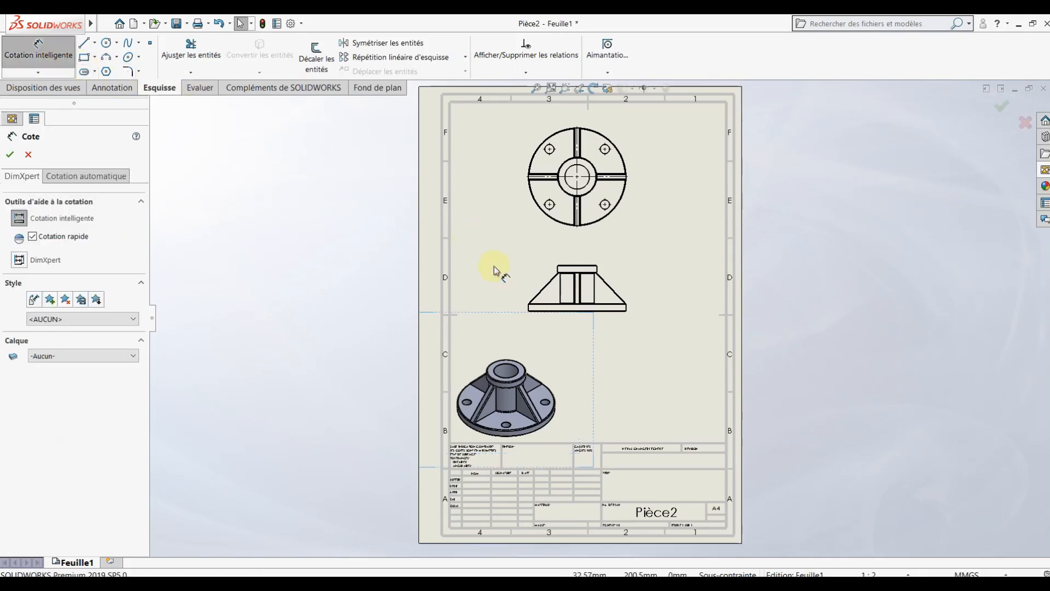
pyautogui.scroll(-5, 583, 319)
pyautogui.scroll(-1, 344, 282)
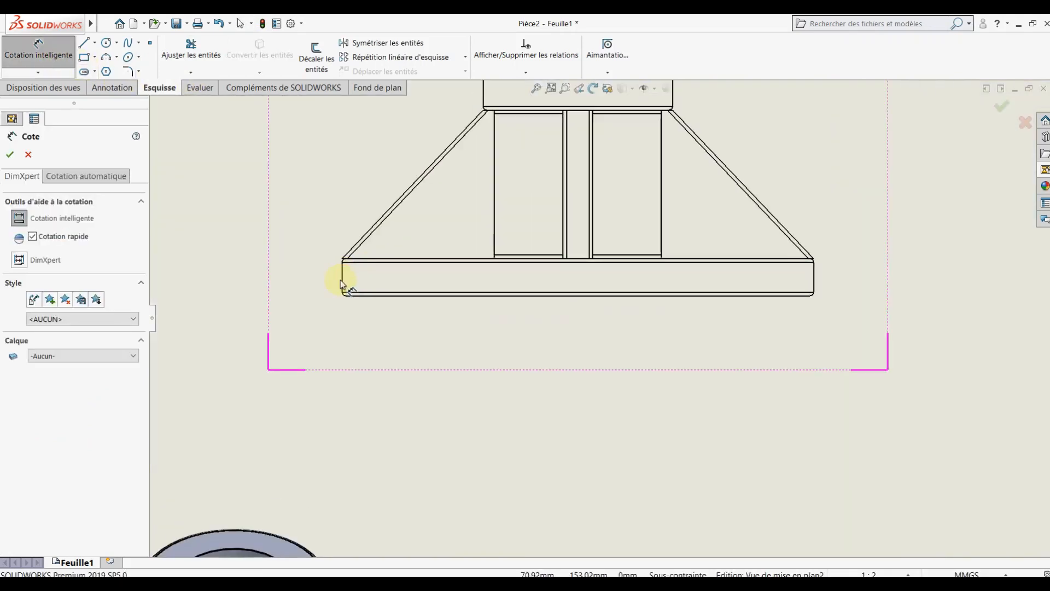
pyautogui.click(343, 284)
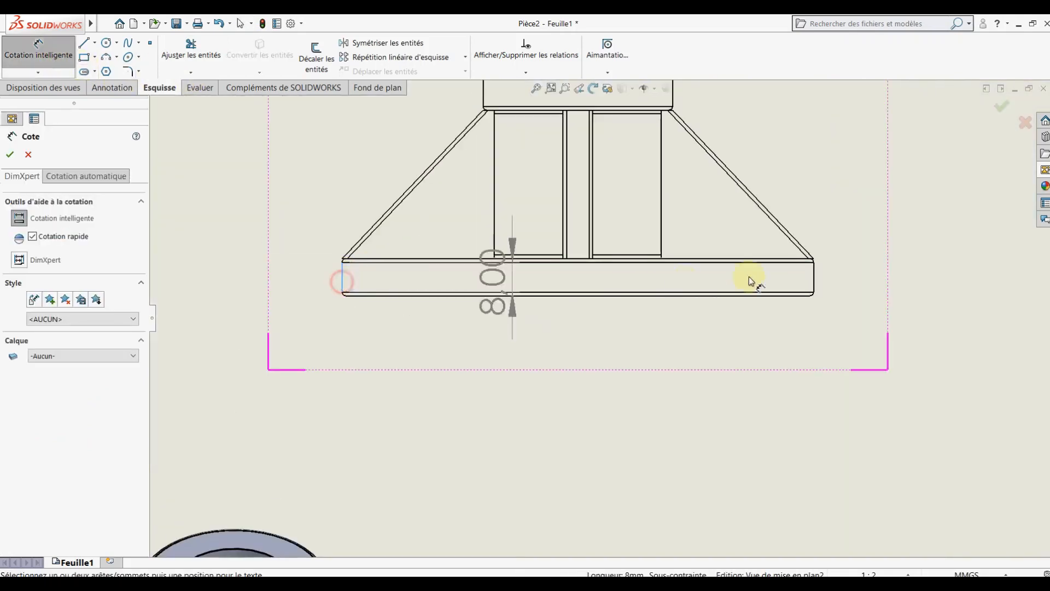
pyautogui.click(814, 283)
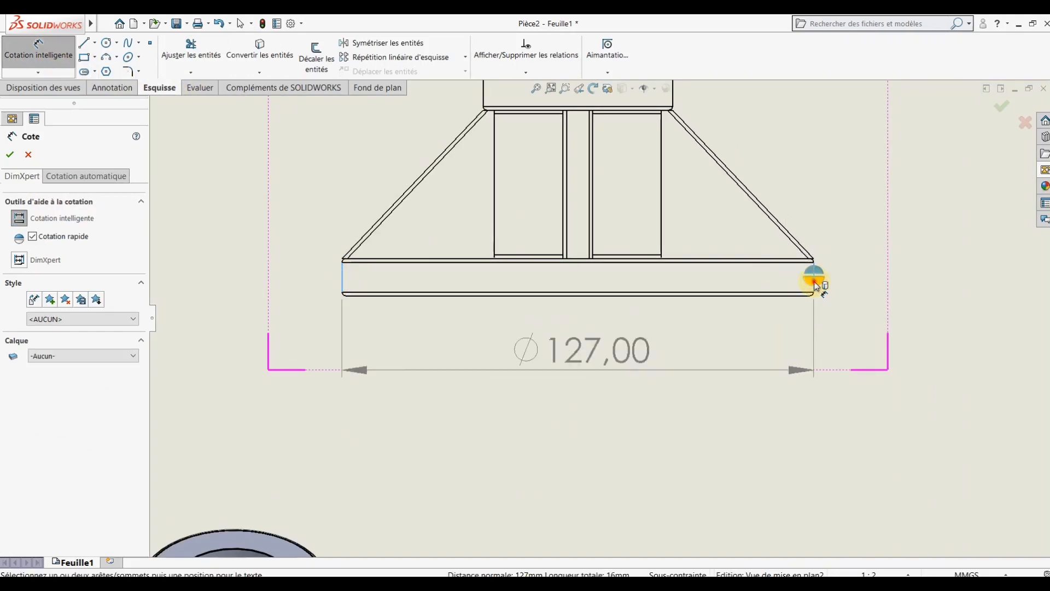
pyautogui.click(761, 296)
pyautogui.click(751, 260)
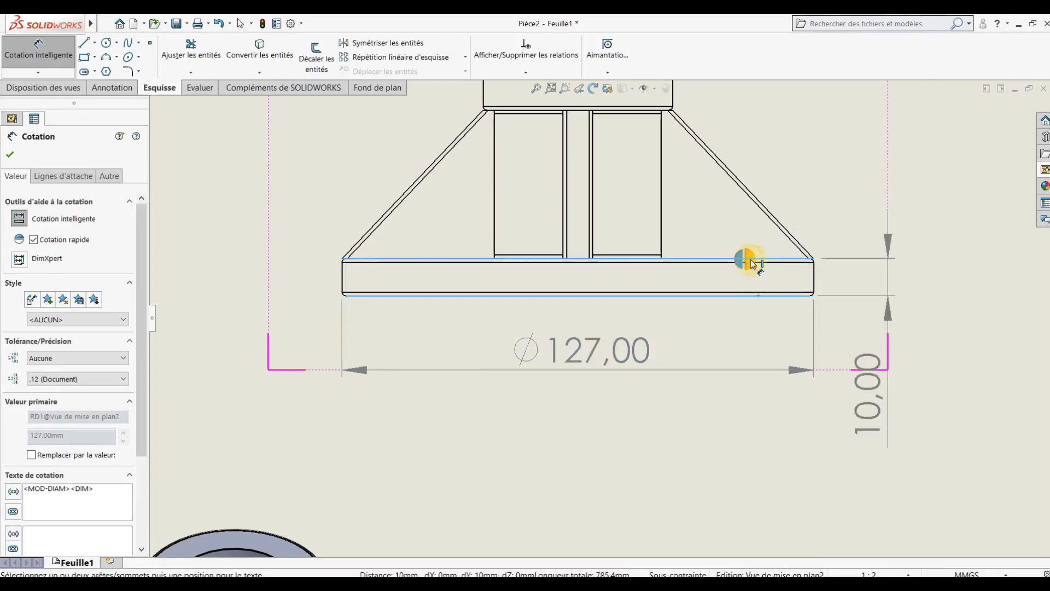
# Dimension the height between the base flange and the upper collar, and the collar's thickness, in the front view.
pyautogui.scroll(2, 753, 262)
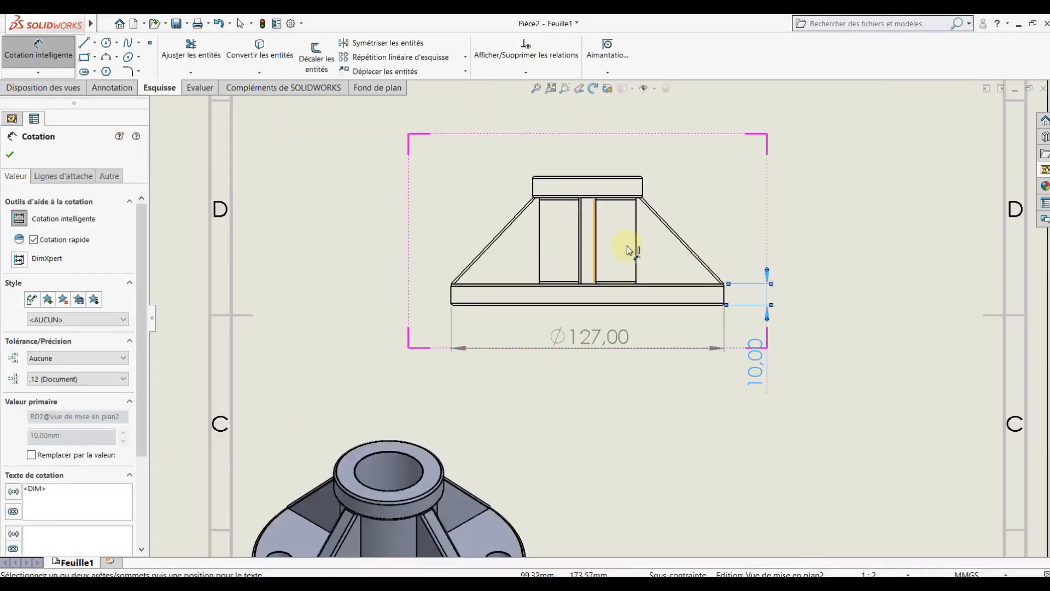
pyautogui.scroll(-4, 656, 263)
pyautogui.click(727, 368)
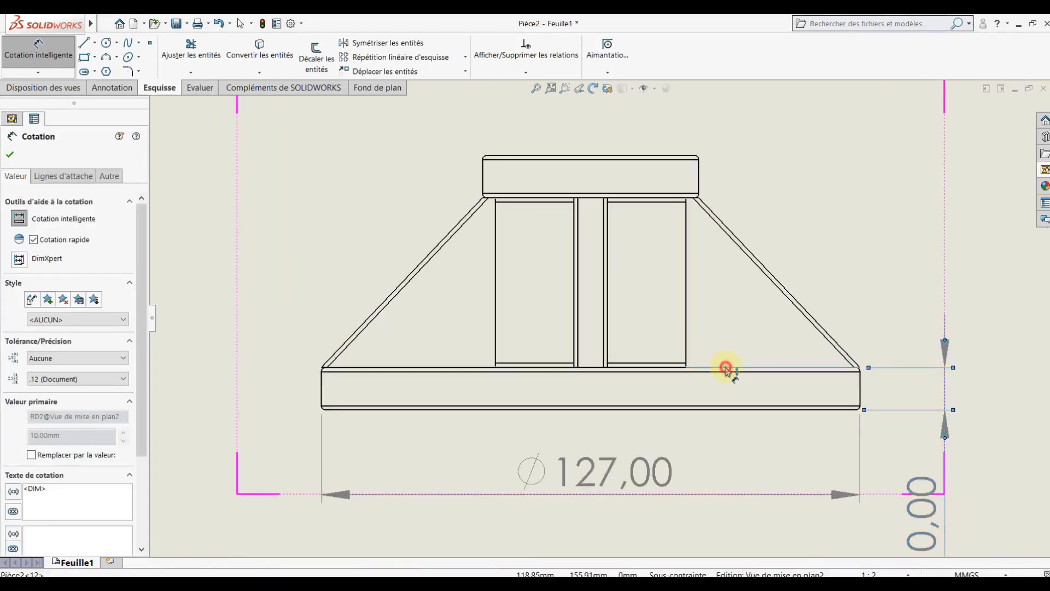
pyautogui.click(651, 199)
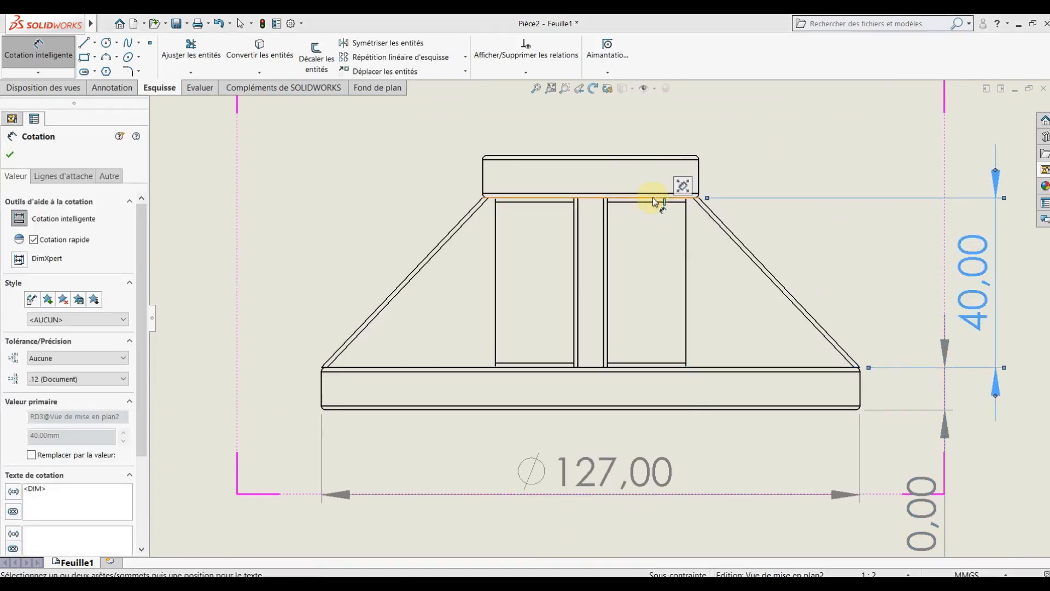
pyautogui.click(650, 157)
pyautogui.click(663, 160)
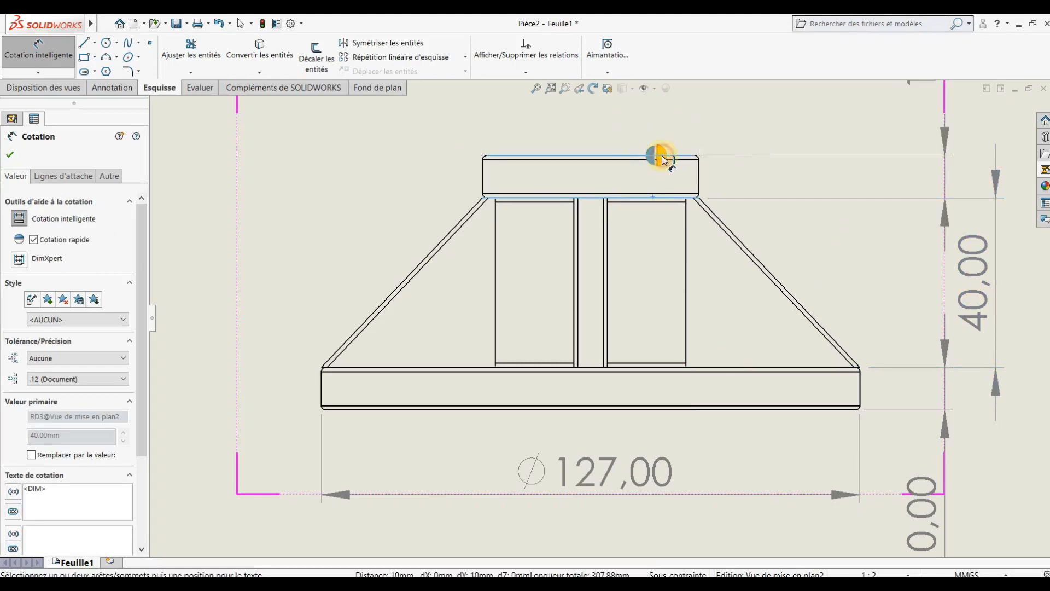
# Dimension the diameter of the lower-right bolt hole and the flange's outer diameter in the top view.
pyautogui.scroll(5, 710, 237)
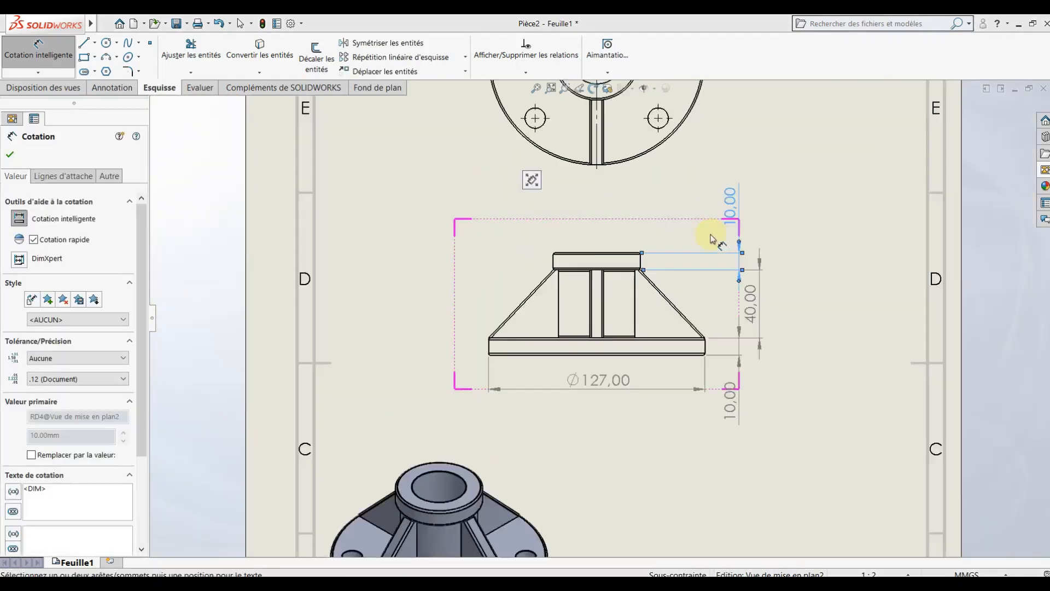
pyautogui.scroll(-4, 616, 235)
pyautogui.scroll(-2, 613, 224)
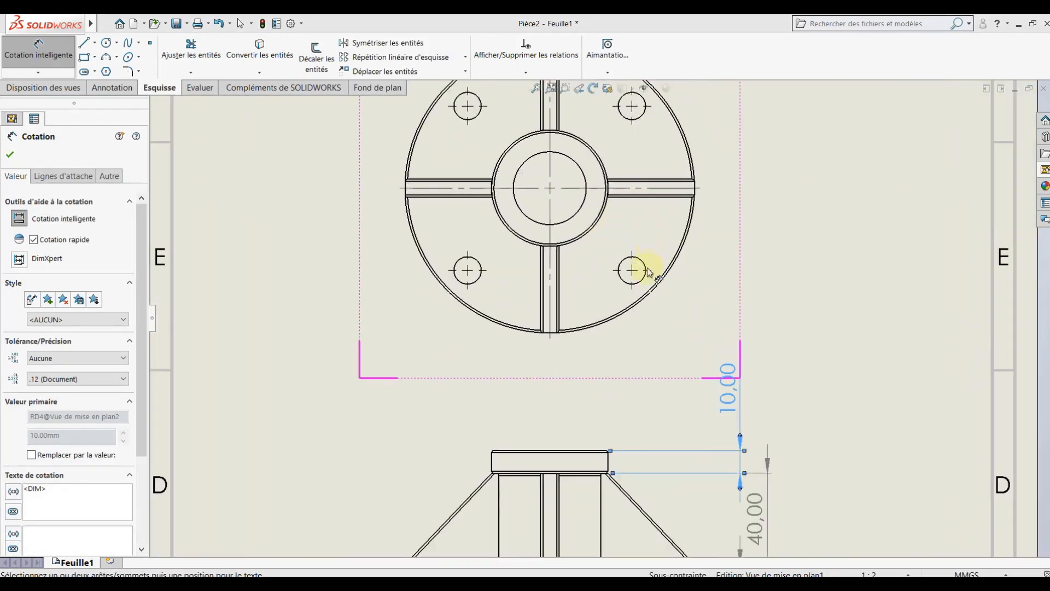
pyautogui.click(640, 270)
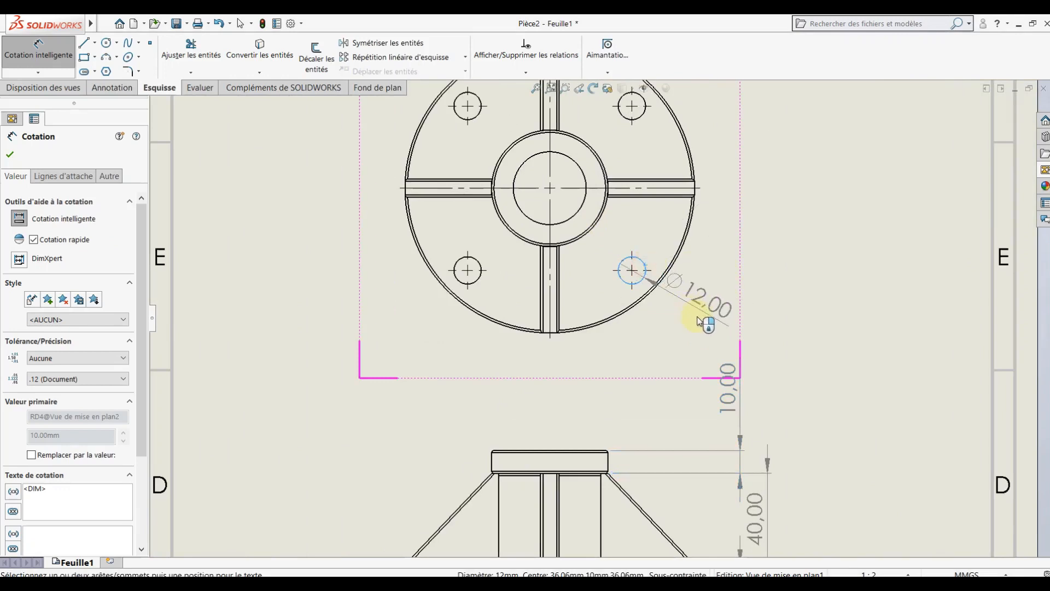
pyautogui.click(702, 316)
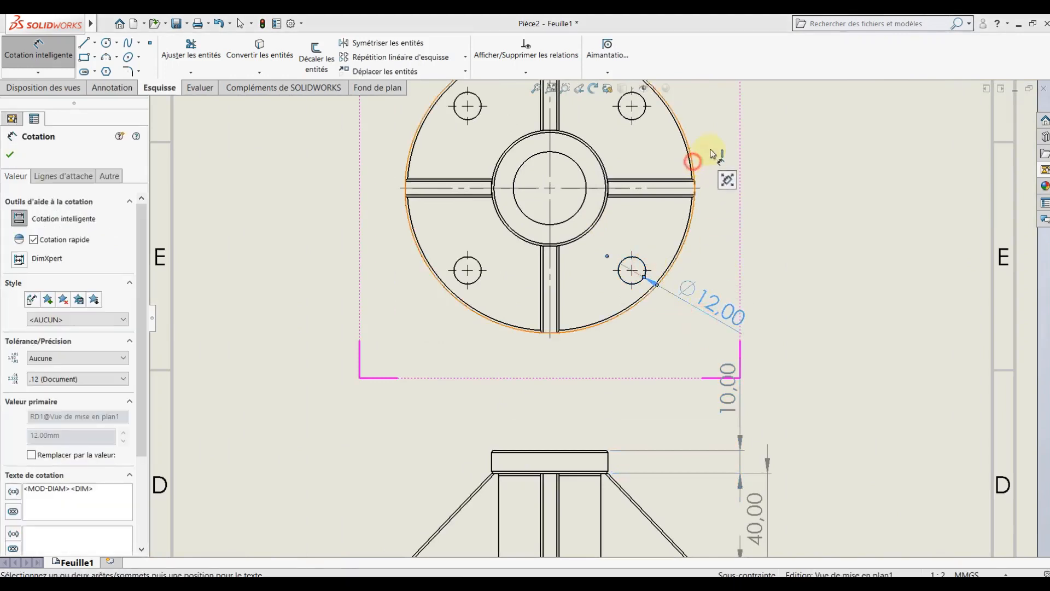
pyautogui.click(693, 166)
pyautogui.click(744, 137)
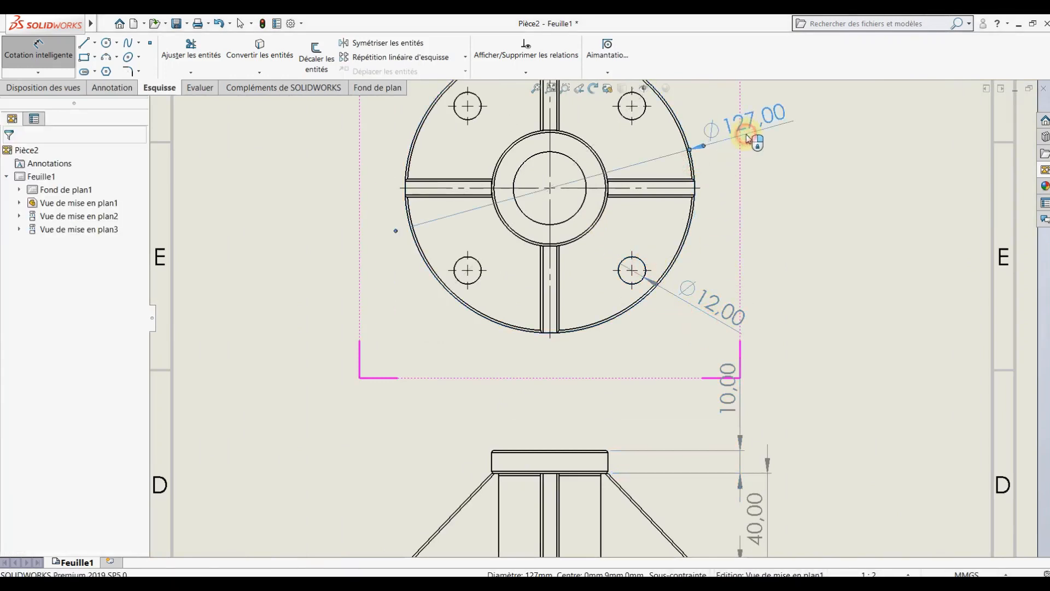
# Dimension the diameters of the hub collar and the central bore in the top view.
pyautogui.click(508, 230)
pyautogui.click(371, 296)
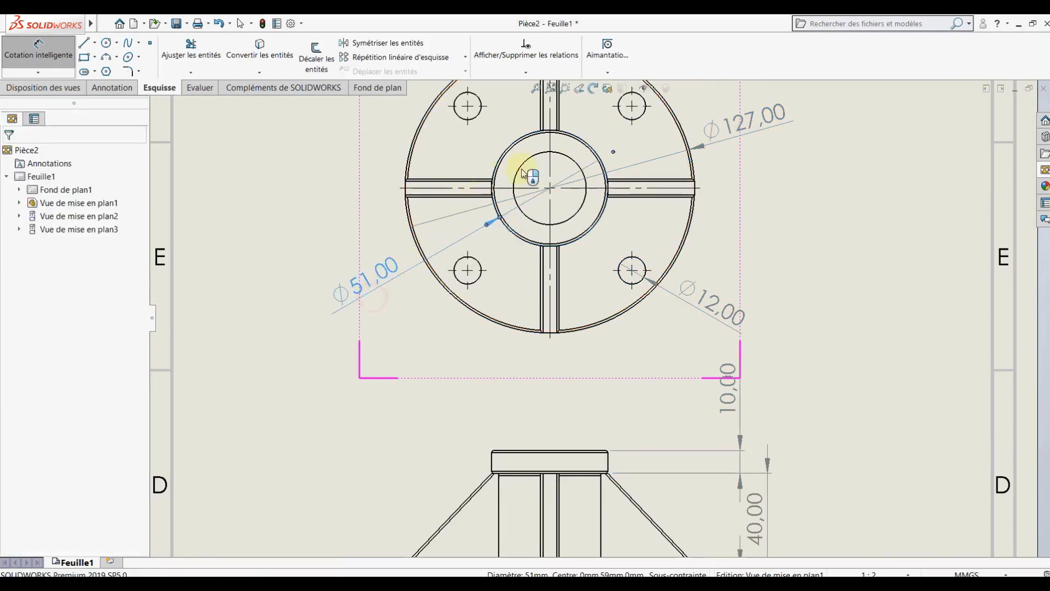
pyautogui.click(521, 173)
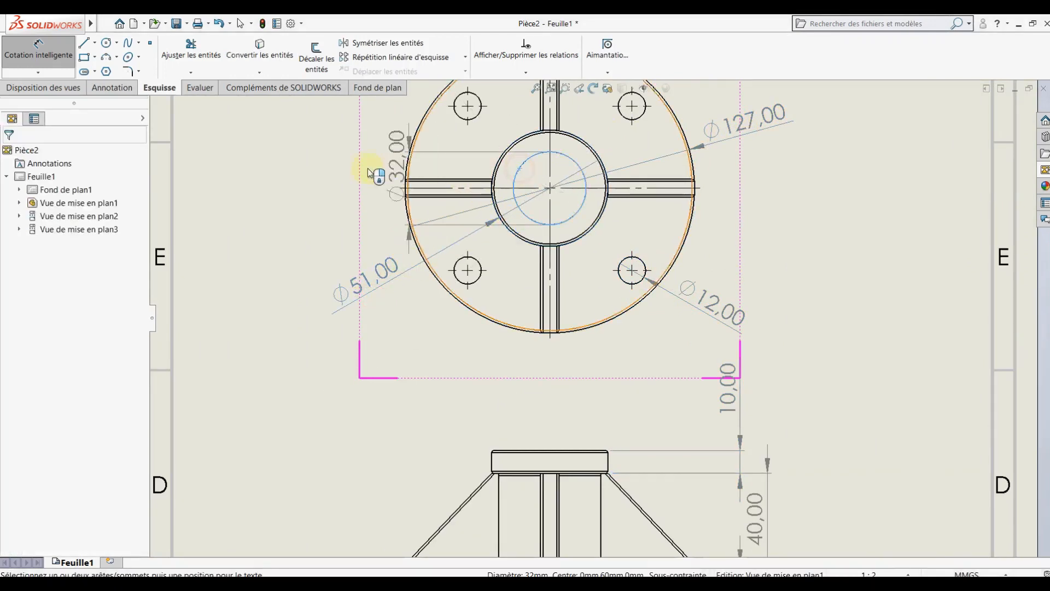
pyautogui.click(330, 130)
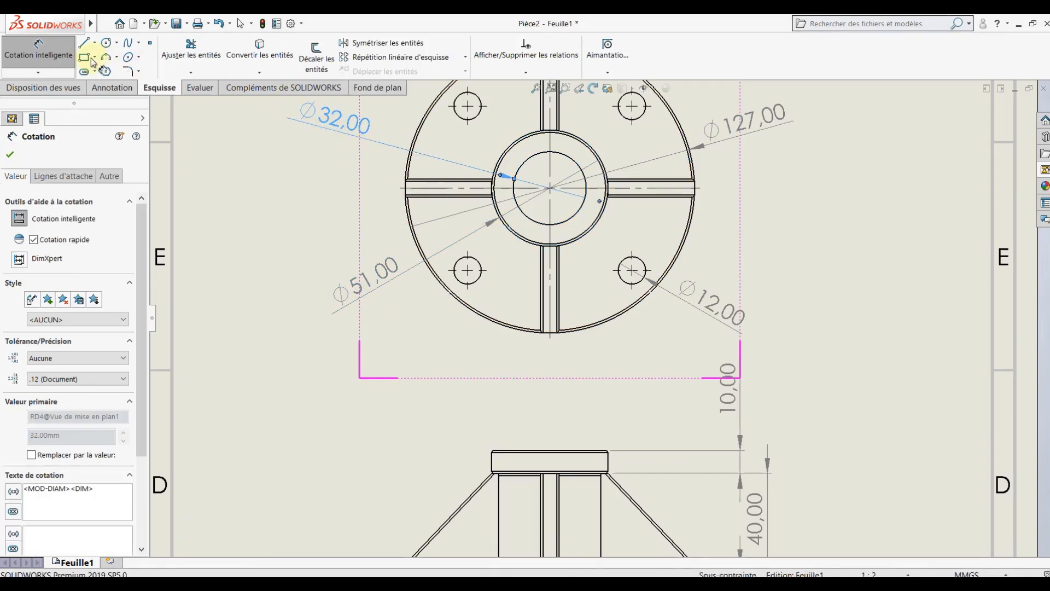
# Sketch a bolt circle of 51 mm radius in the top view, from the hub's centre through the lower-left hole's centre.
pyautogui.click(106, 43)
pyautogui.click(549, 188)
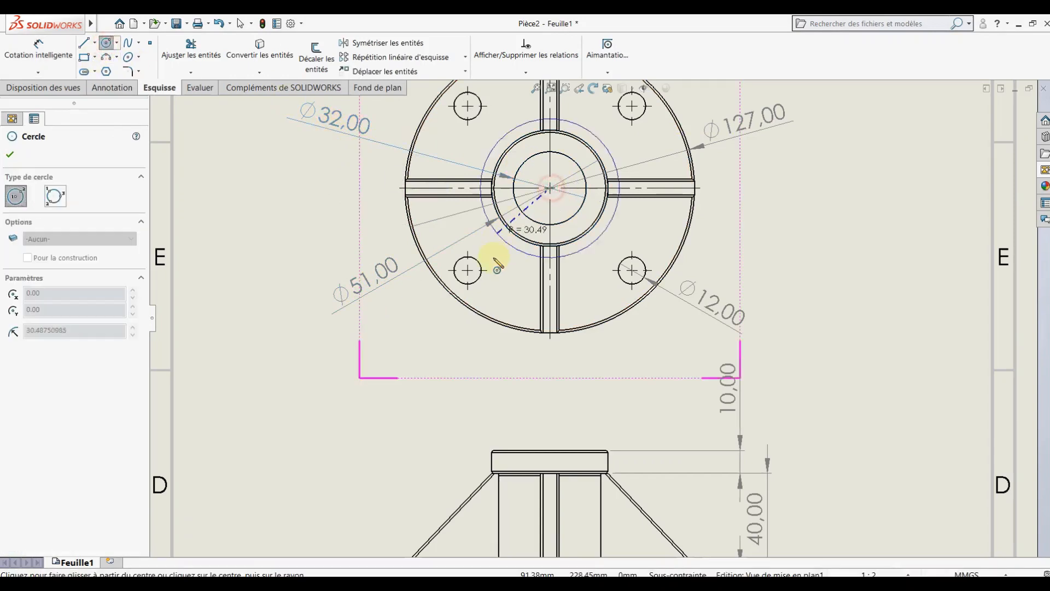
pyautogui.click(468, 270)
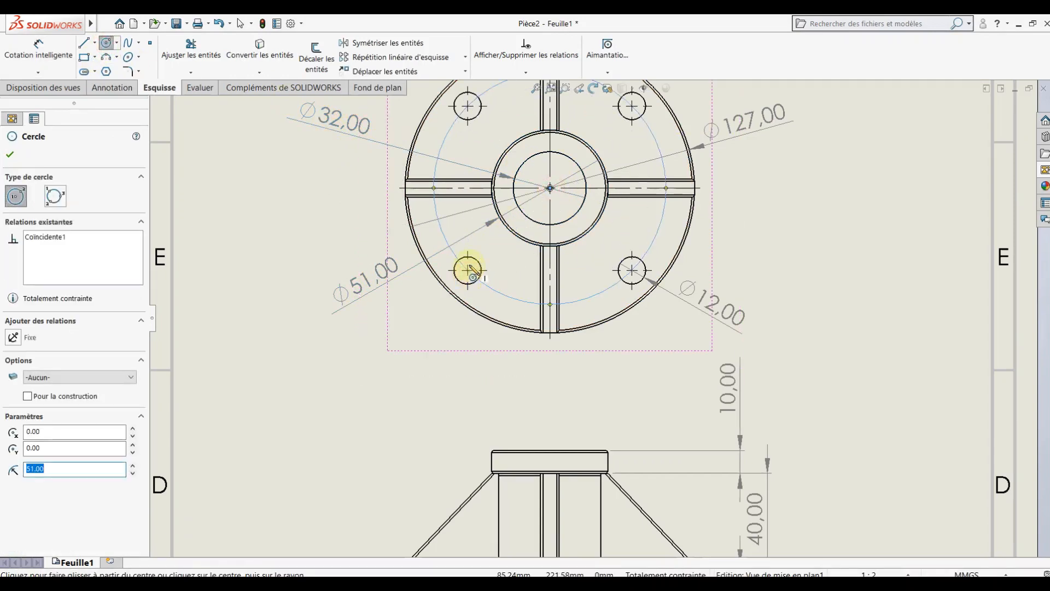
pyautogui.press('Escape')
pyautogui.click(499, 293)
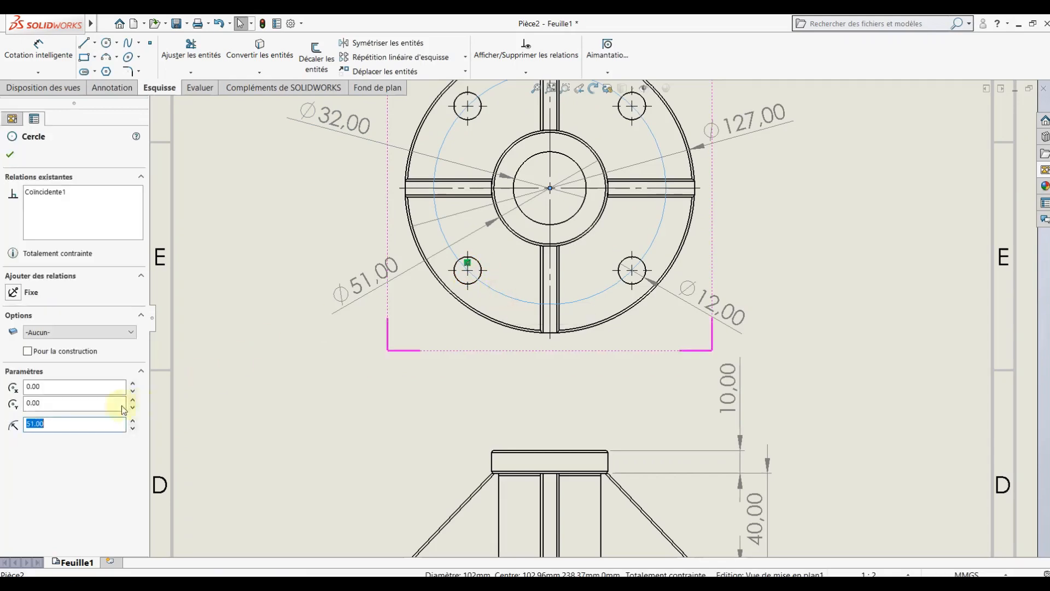
pyautogui.click(9, 156)
# Dimension the bolt circle's diameter at the lower left of the top view and make it a driven dimension.
pyautogui.click(38, 51)
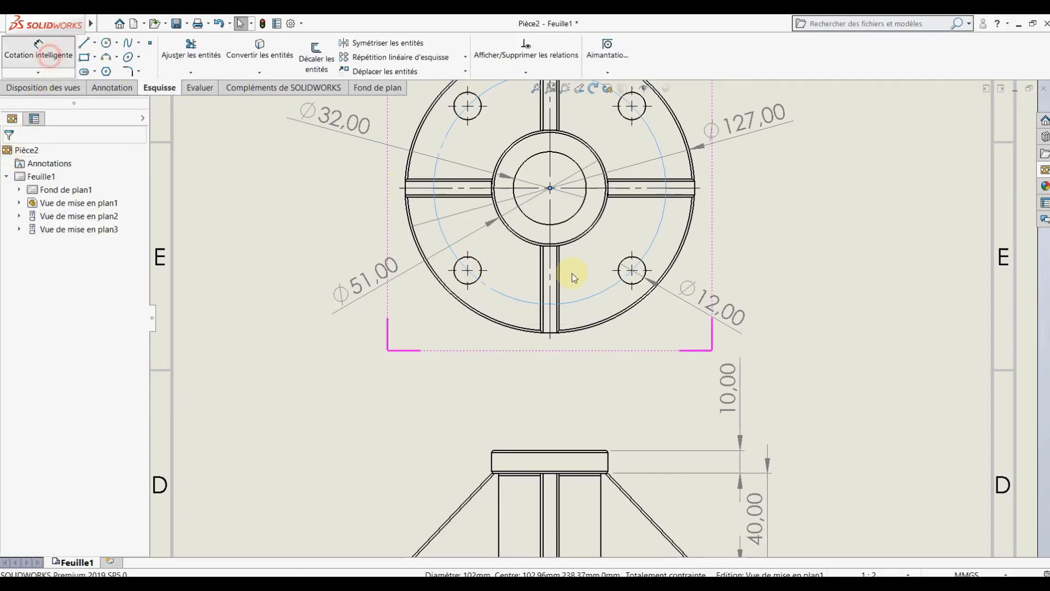
pyautogui.click(531, 304)
pyautogui.click(435, 373)
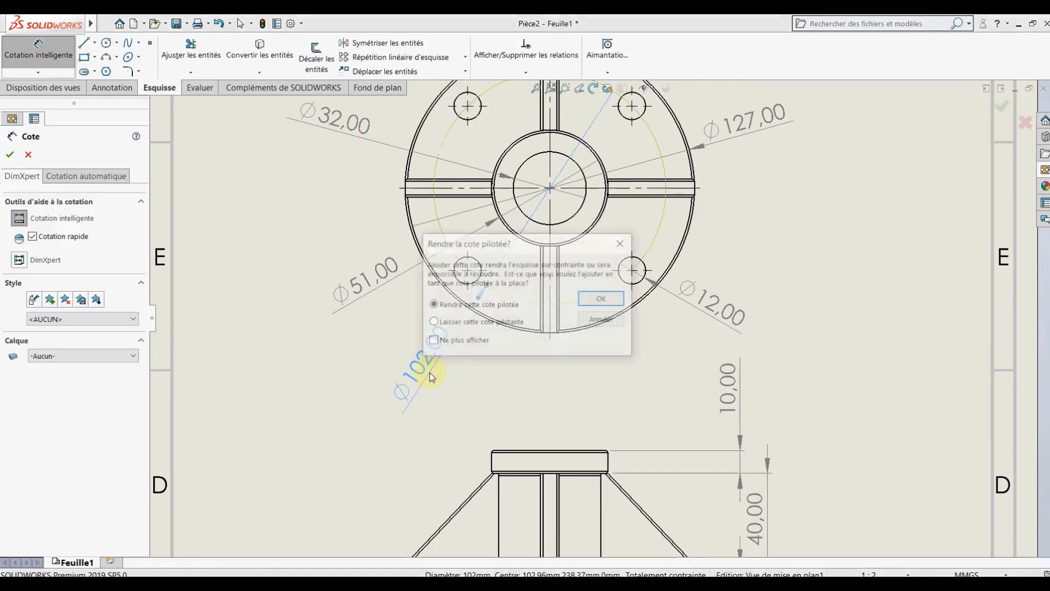
pyautogui.click(609, 297)
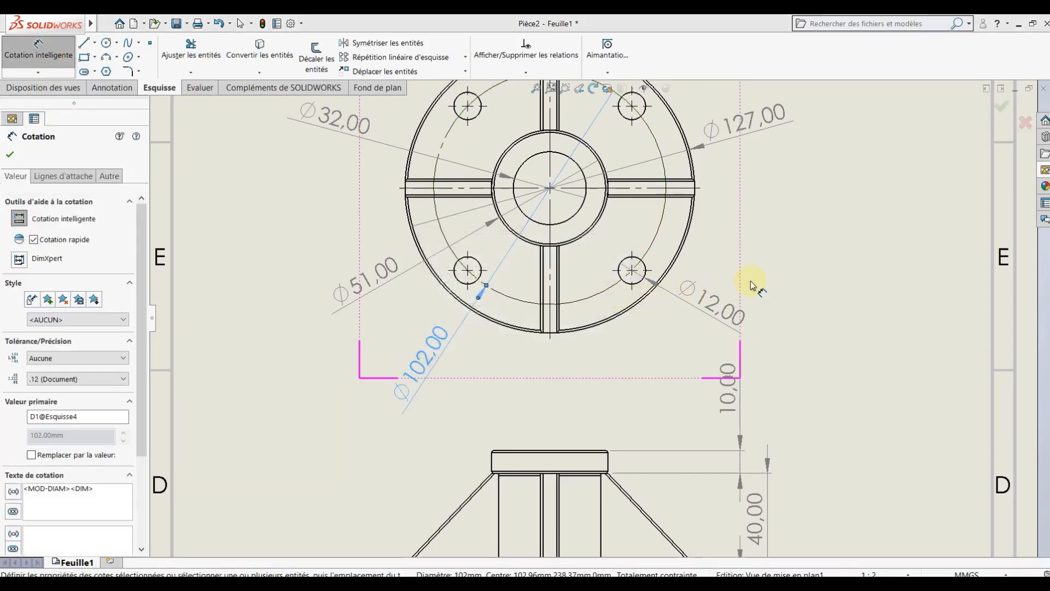
pyautogui.press('f')
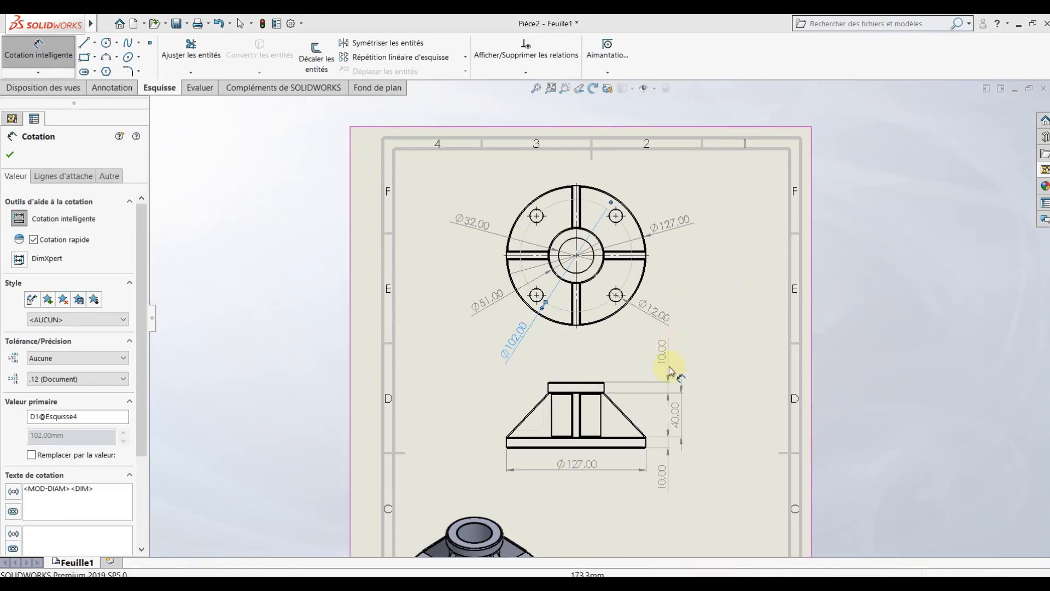
pyautogui.scroll(5, 667, 368)
pyautogui.scroll(-3, 600, 418)
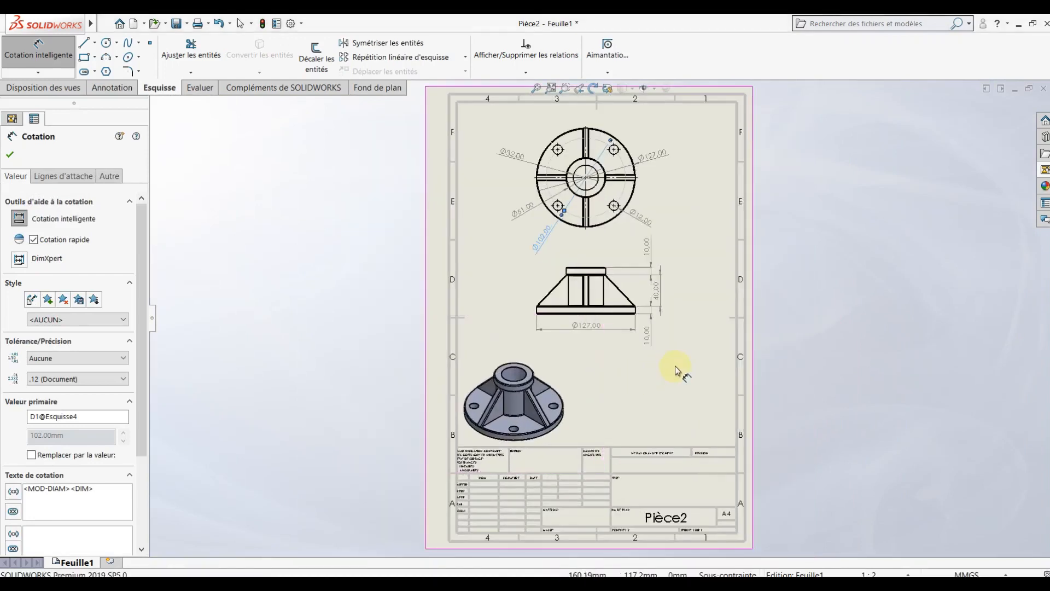